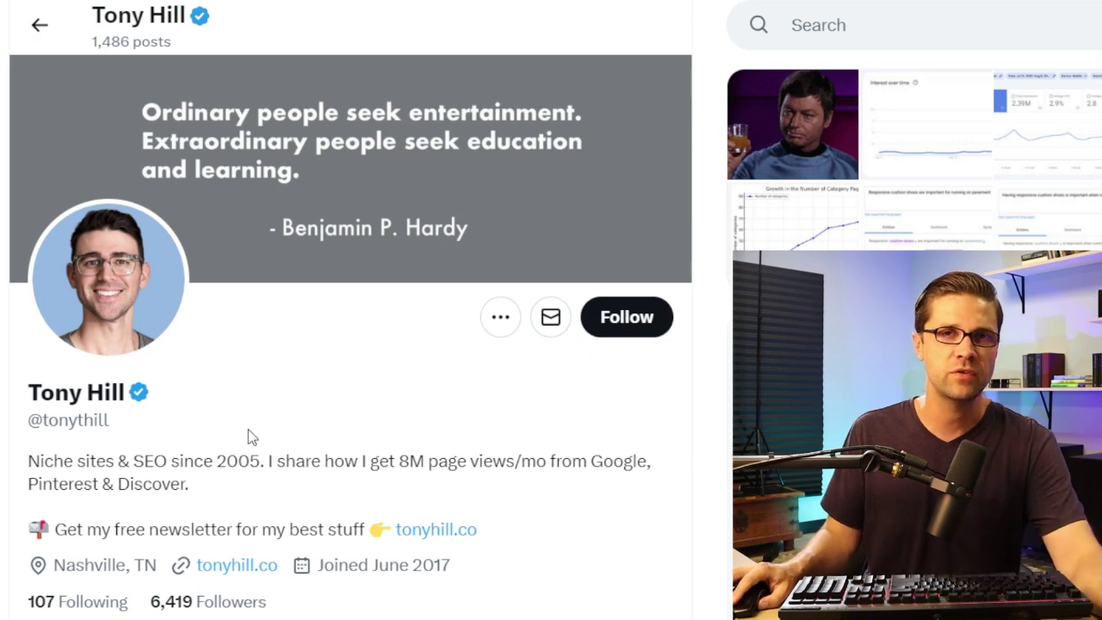
- Look over the X profile and open its Aug 22 post about finding keywords with Google Trends
scroll(248, 435, "down", 5)
scroll(278, 538, "up", 5)
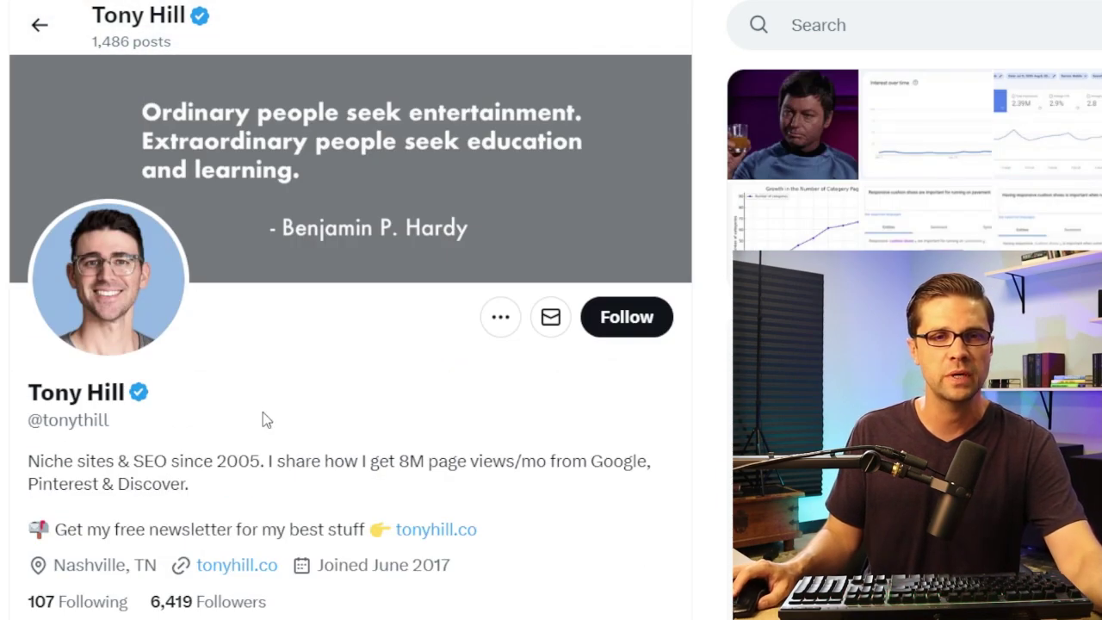
scroll(232, 422, "down", 8)
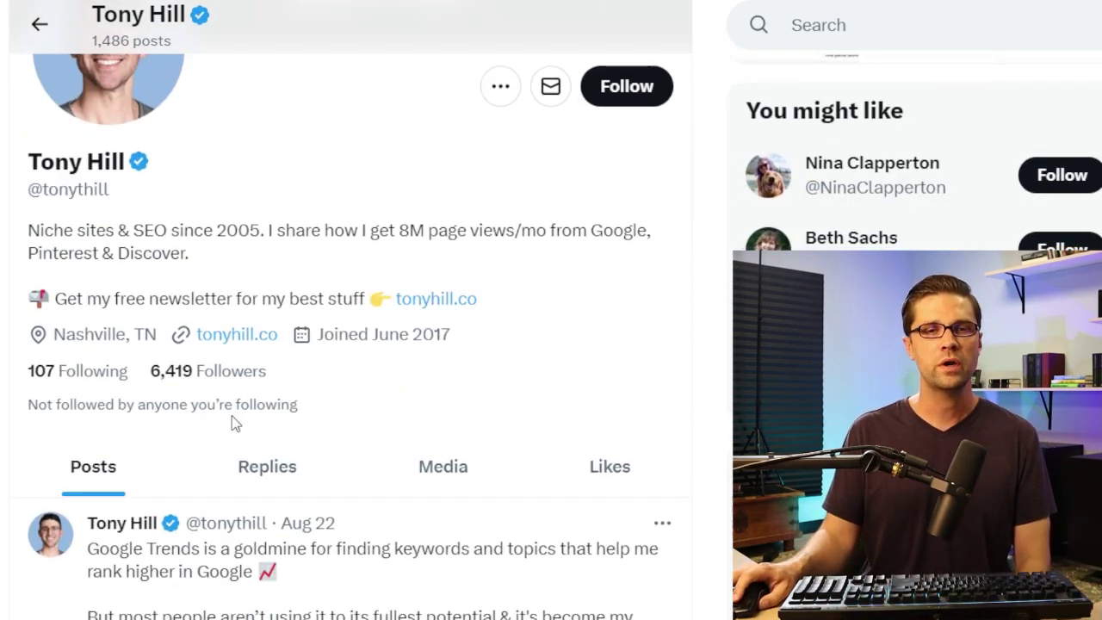
scroll(284, 551, "up", 5)
scroll(278, 525, "up", 3)
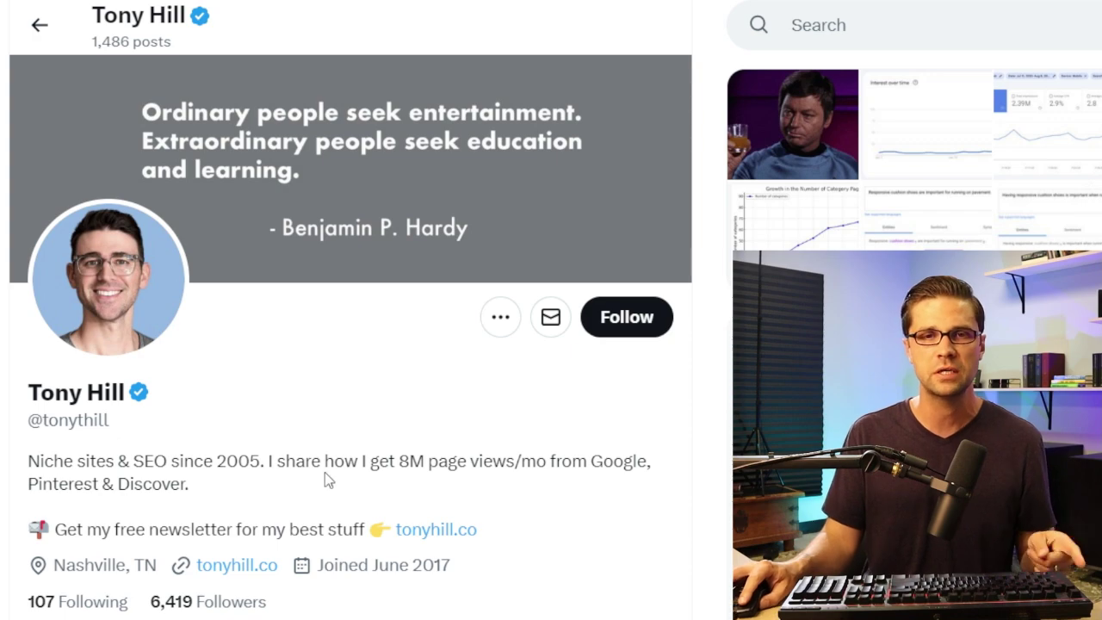
scroll(317, 464, "down", 4)
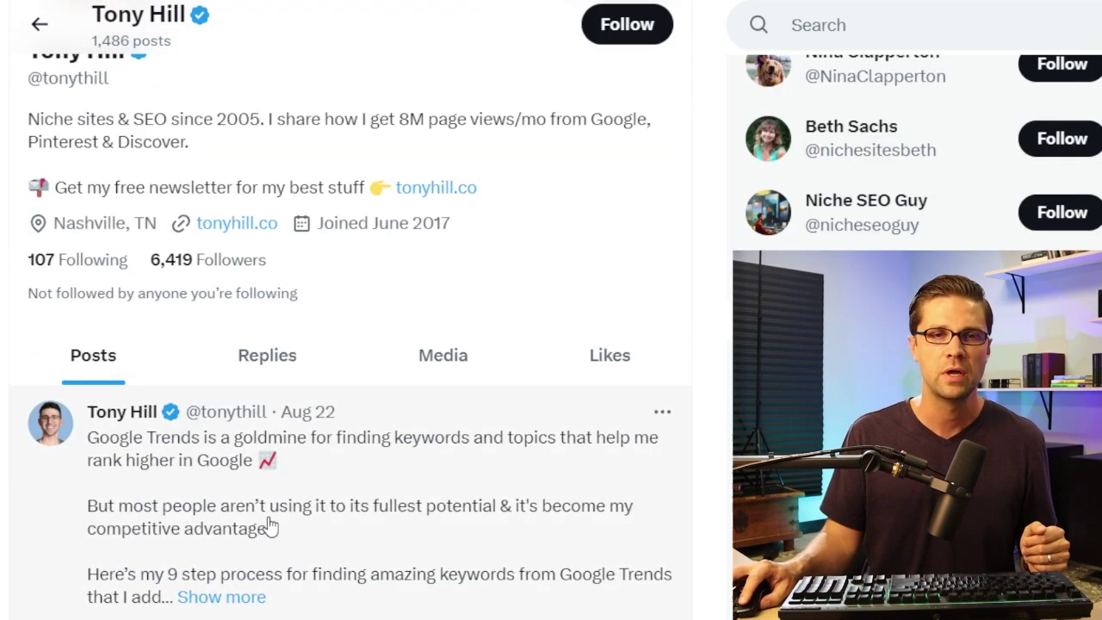
left_click(269, 527)
- Read the post's introduction and the first steps of its 9 step Google Trends keyword process
scroll(259, 421, "down", 5)
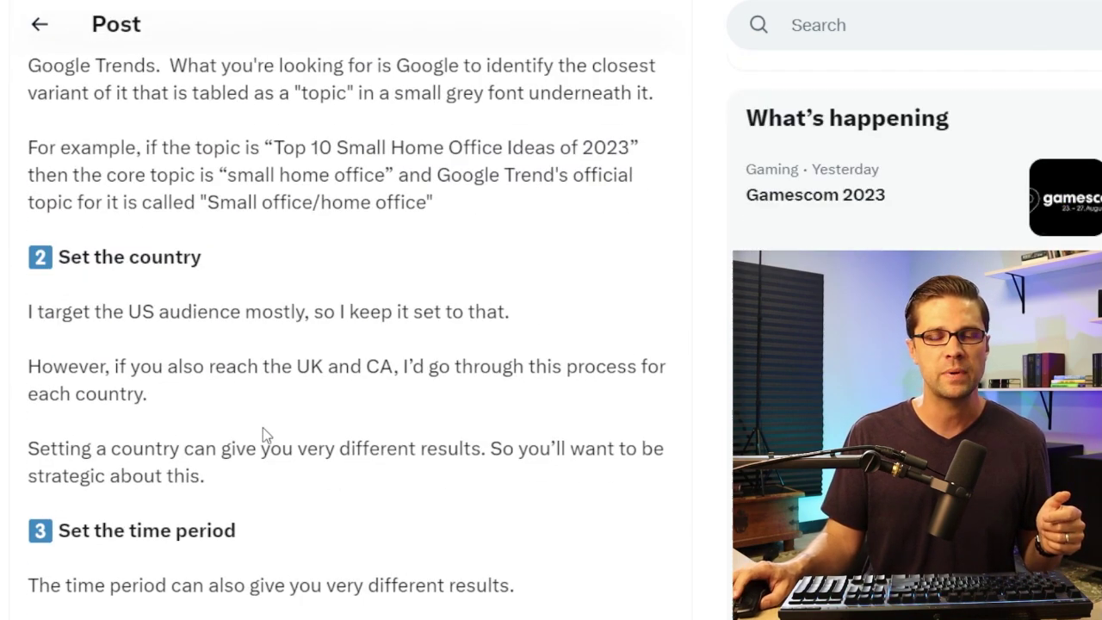
scroll(197, 352, "up", 5)
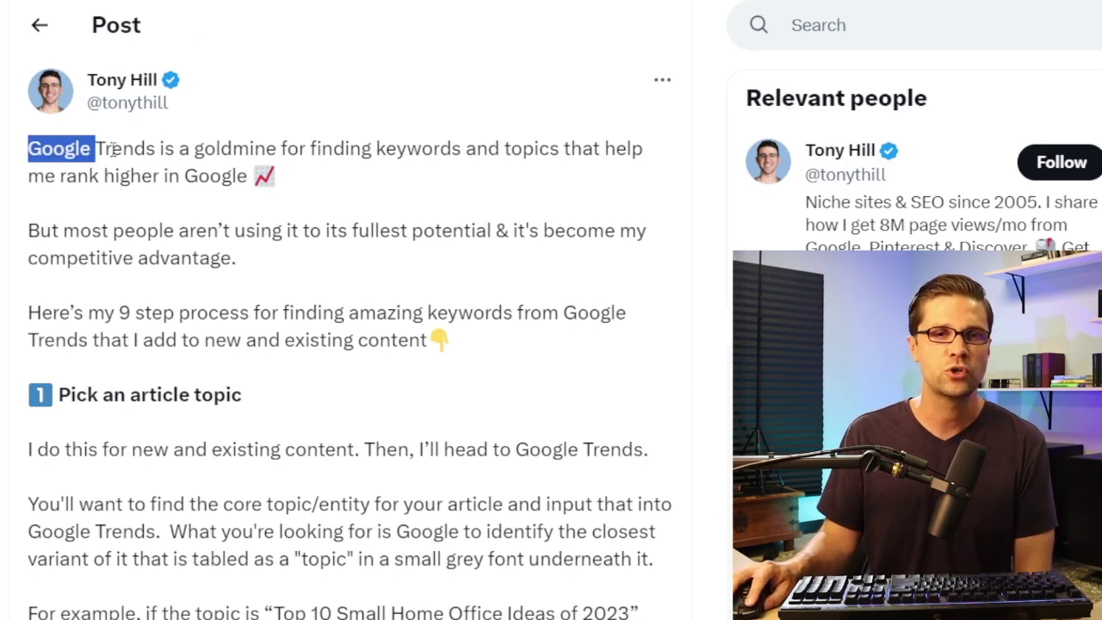
left_click(199, 150)
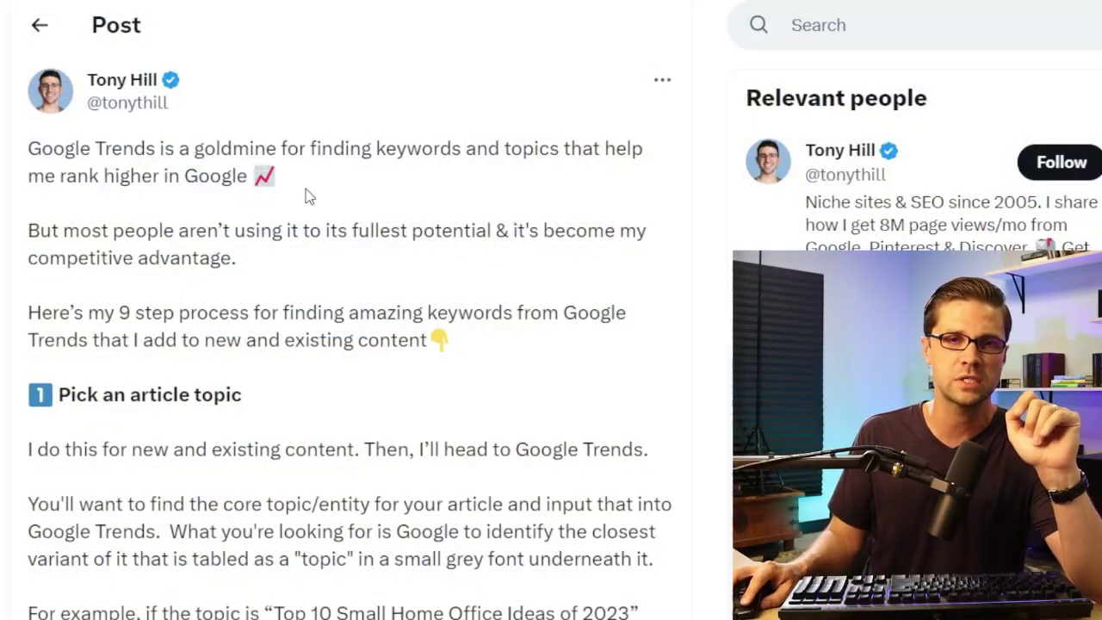
scroll(284, 370, "down", 5)
scroll(250, 397, "up", 3)
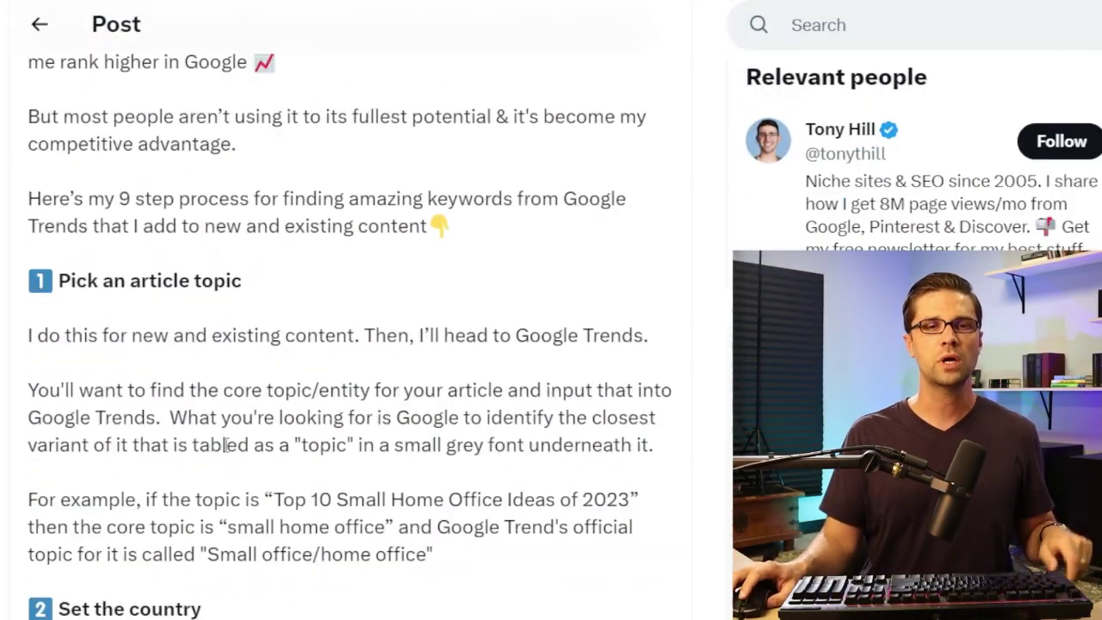
scroll(162, 372, "down", 20)
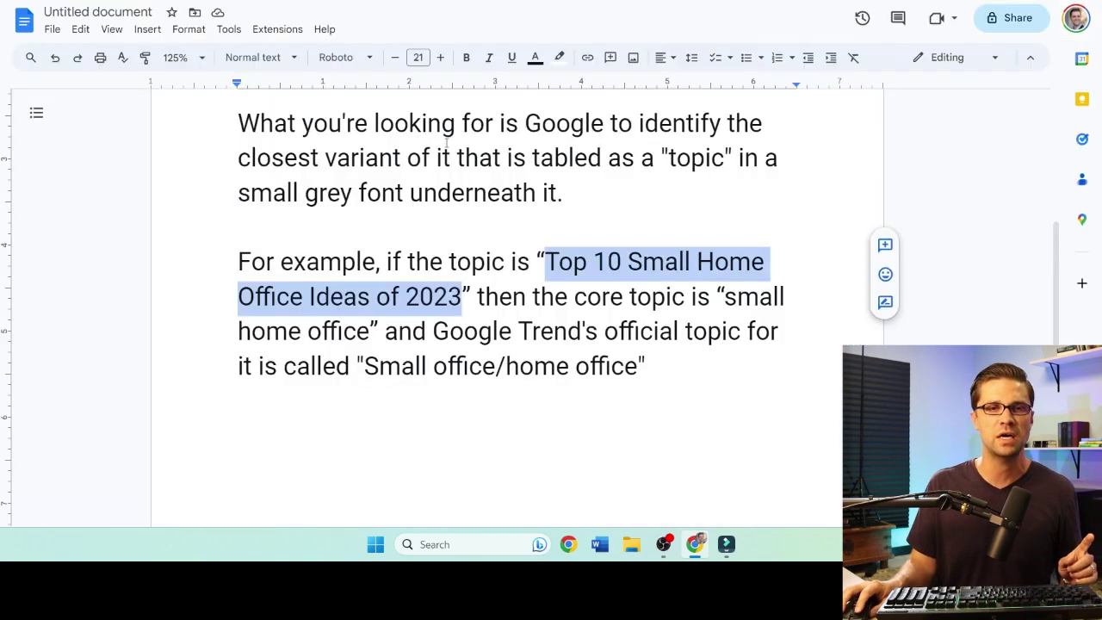
- Read the Step 1 section, "Pick an article topic", in the Google Docs notes
scroll(359, 335, "up", 5)
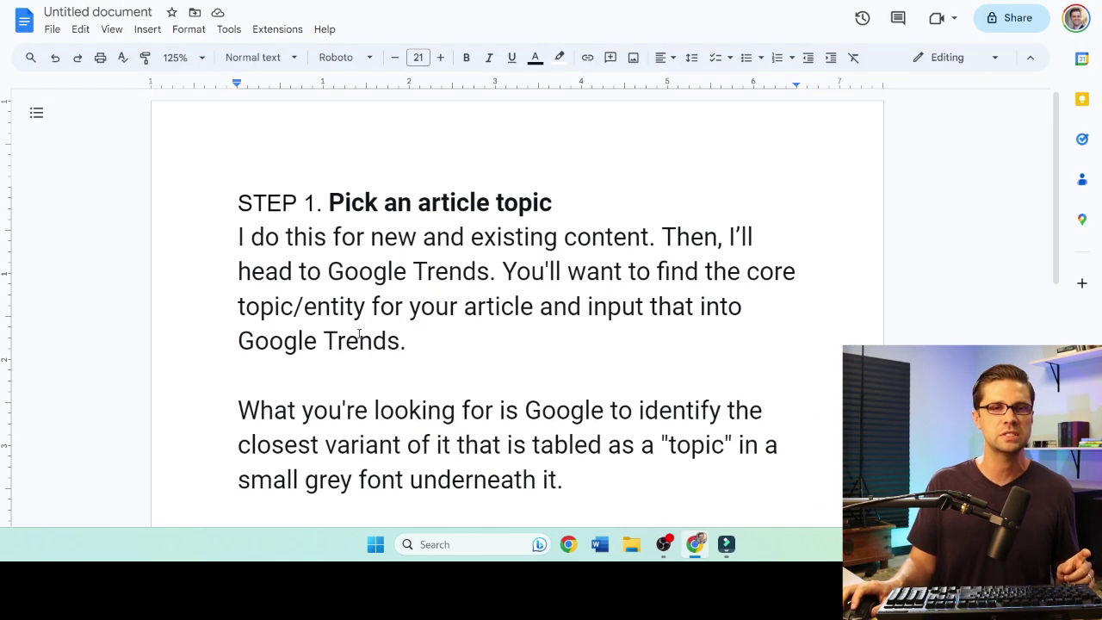
key("shift+End")
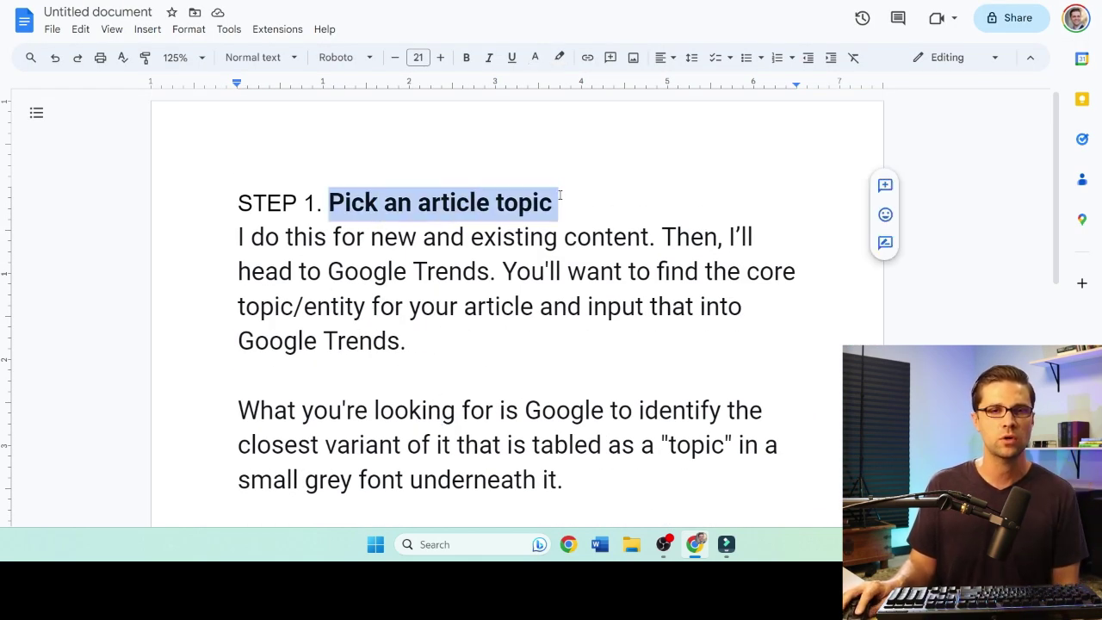
key("End")
scroll(436, 278, "down", 1)
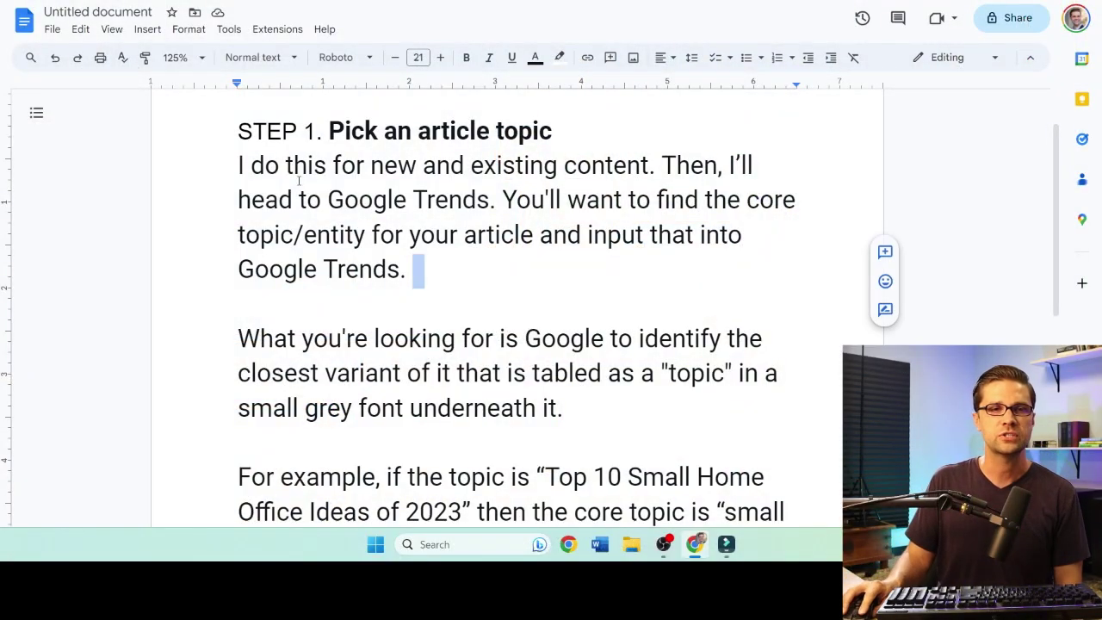
left_click_drag(237, 165, 593, 156)
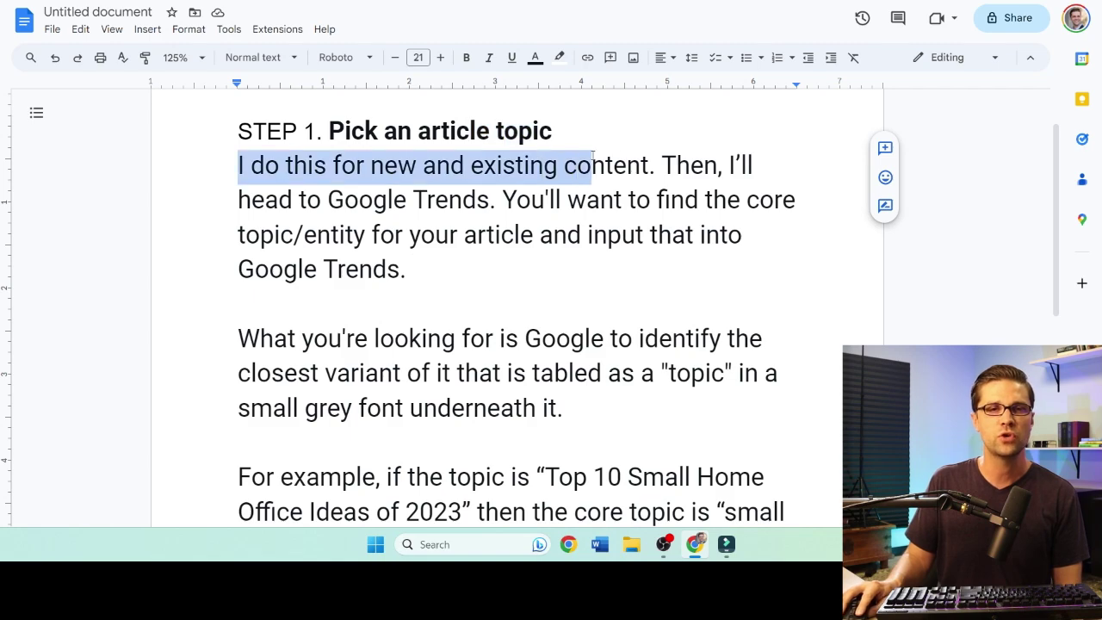
left_click(657, 159)
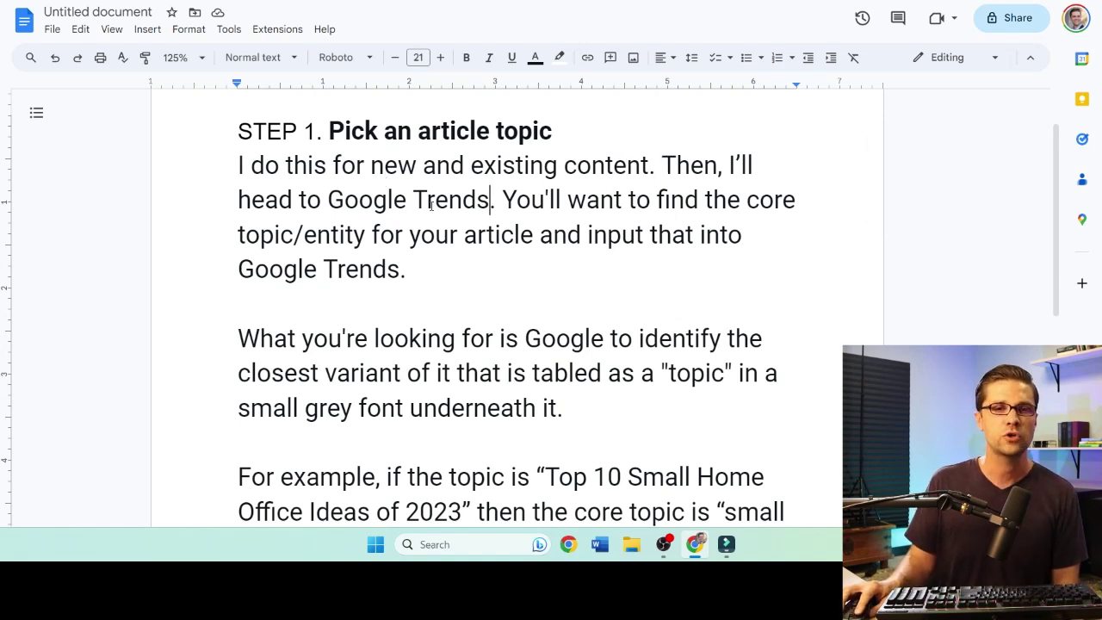
left_click_drag(557, 220, 581, 256)
left_click(447, 251)
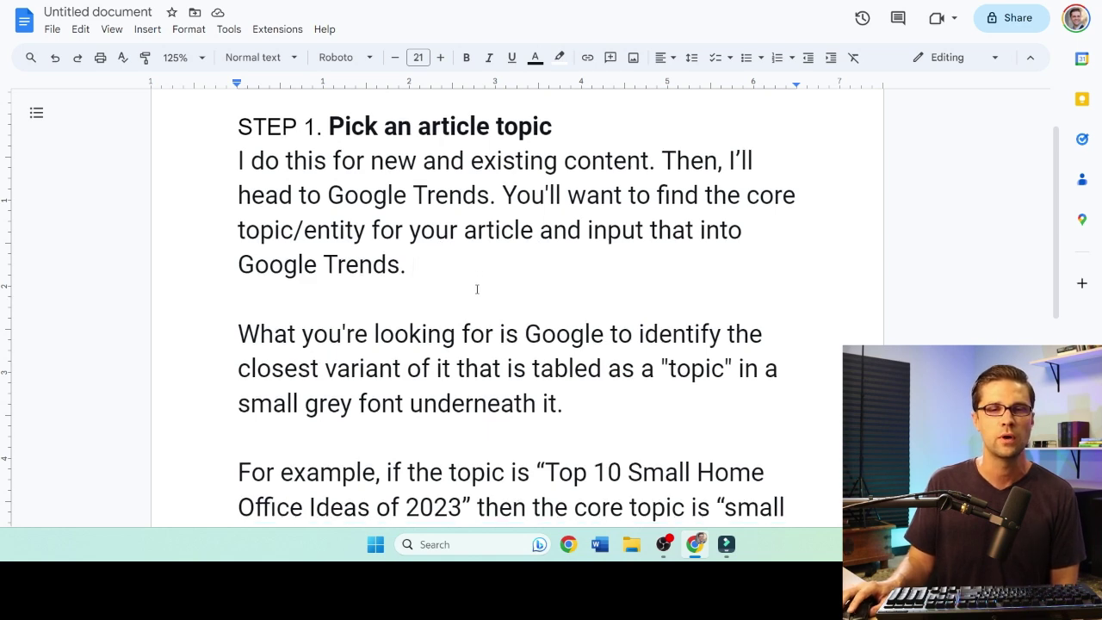
- Take the example title "Top 10 Small Home Office Ideas of 2023" from the notes and explore it as a search term in Google Trends
scroll(537, 250, "down", 3)
scroll(533, 284, "up", 1)
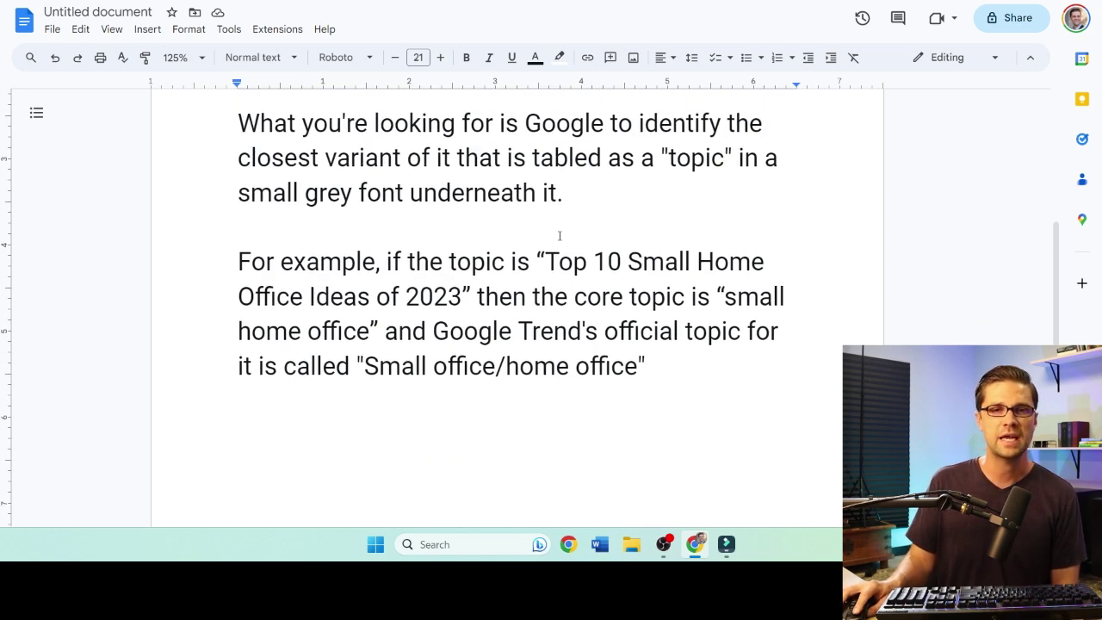
left_click_drag(556, 262, 462, 296)
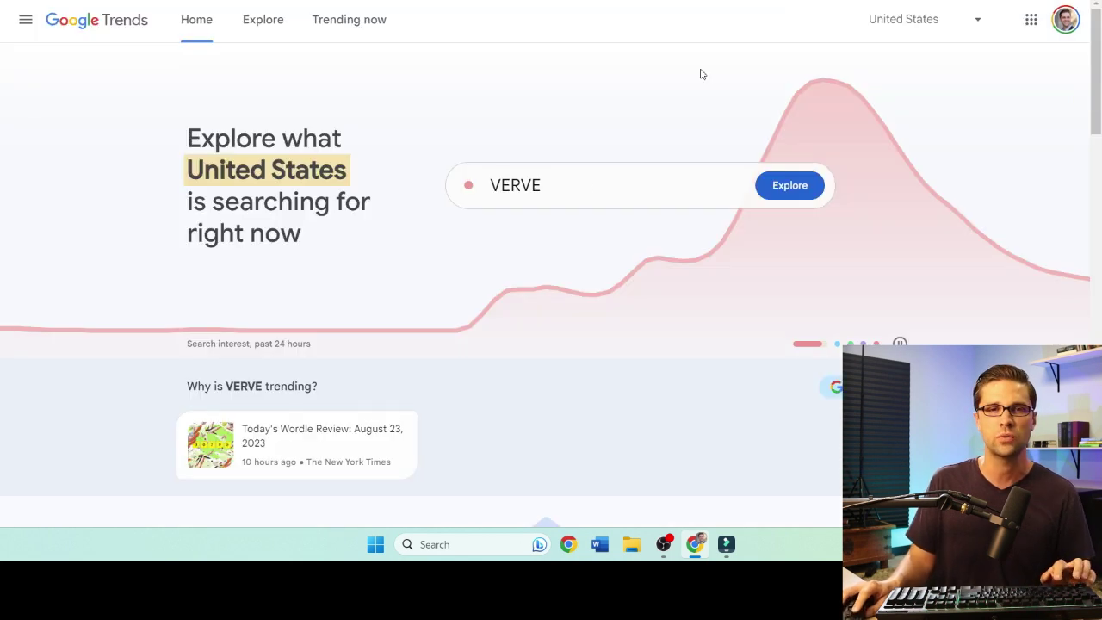
left_click(547, 189)
left_click(787, 185)
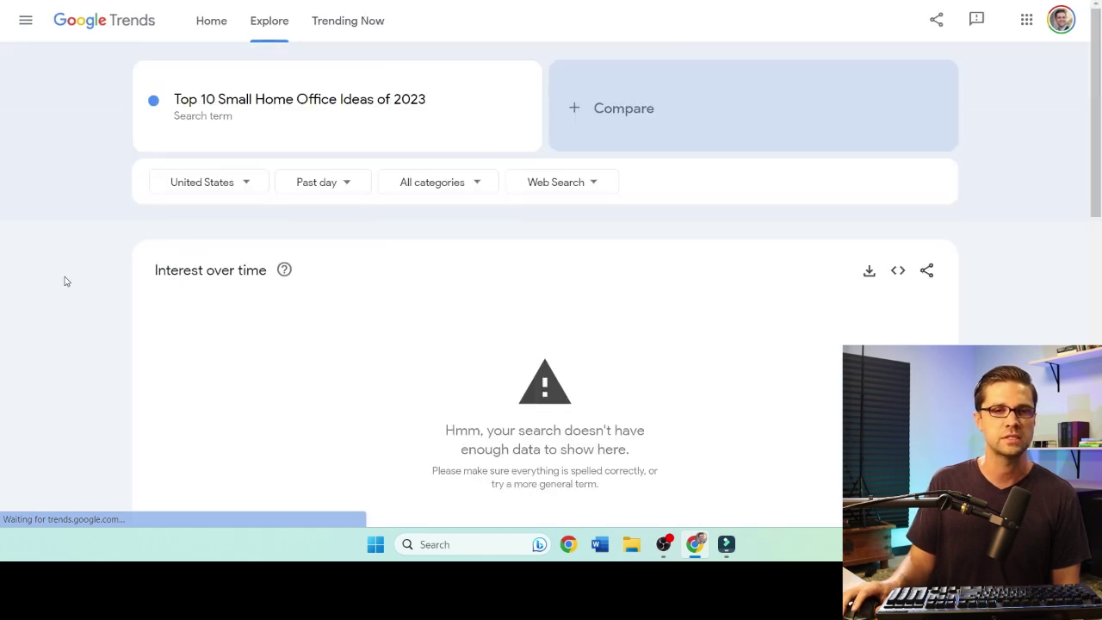
scroll(68, 277, "down", 5)
scroll(67, 274, "down", 3)
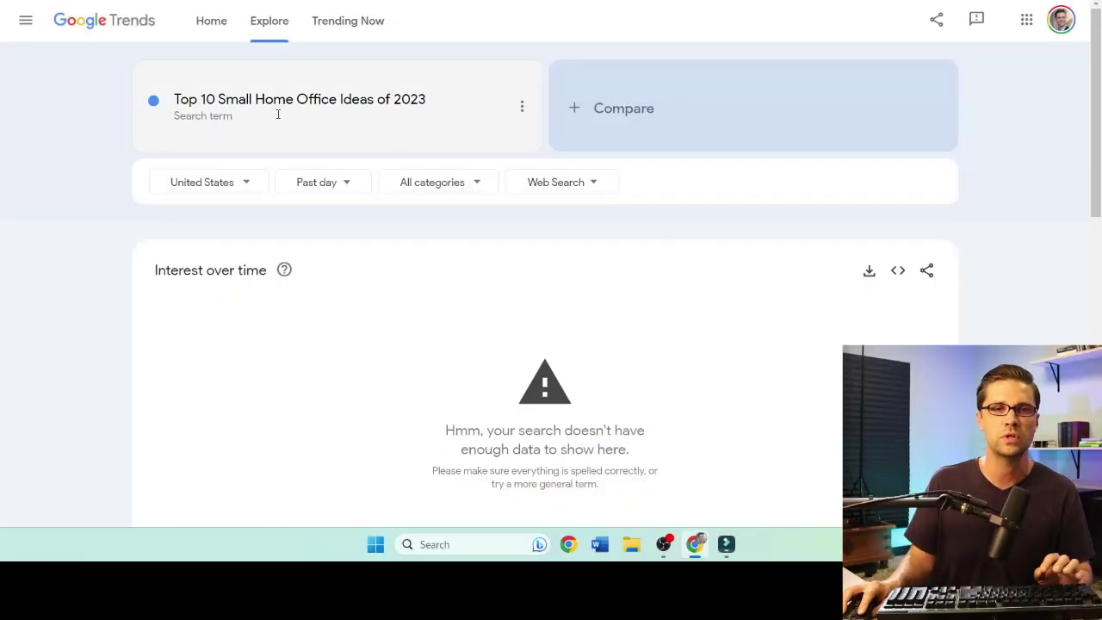
- Shorten the explored search term to "Small Home Office" and run the search
left_click(266, 94)
left_click(210, 107)
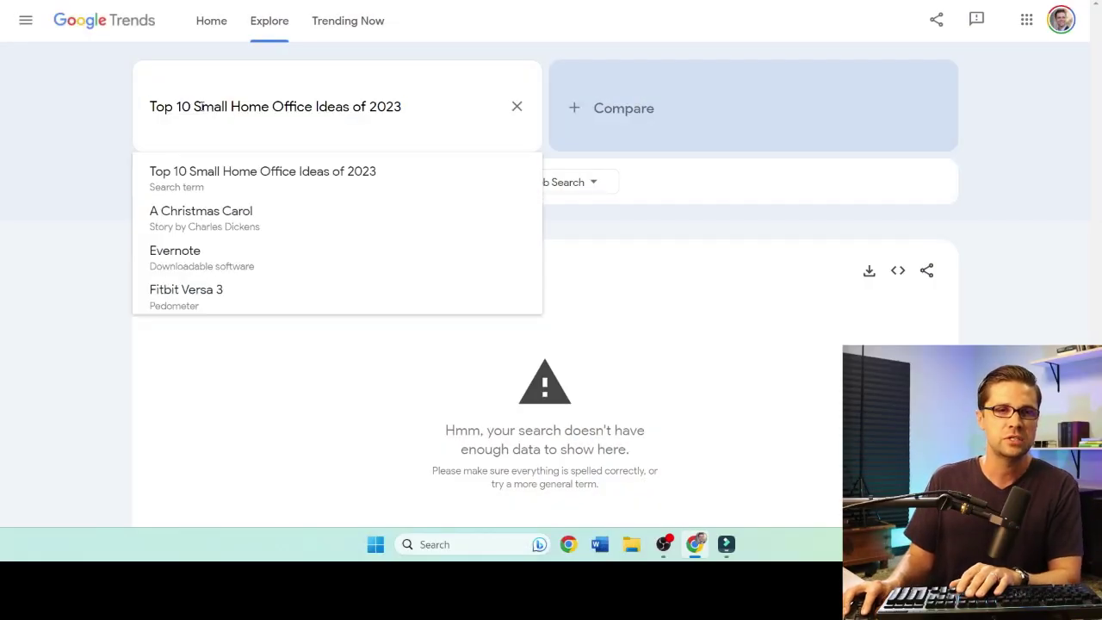
key("shift+Home")
key("BackSpace")
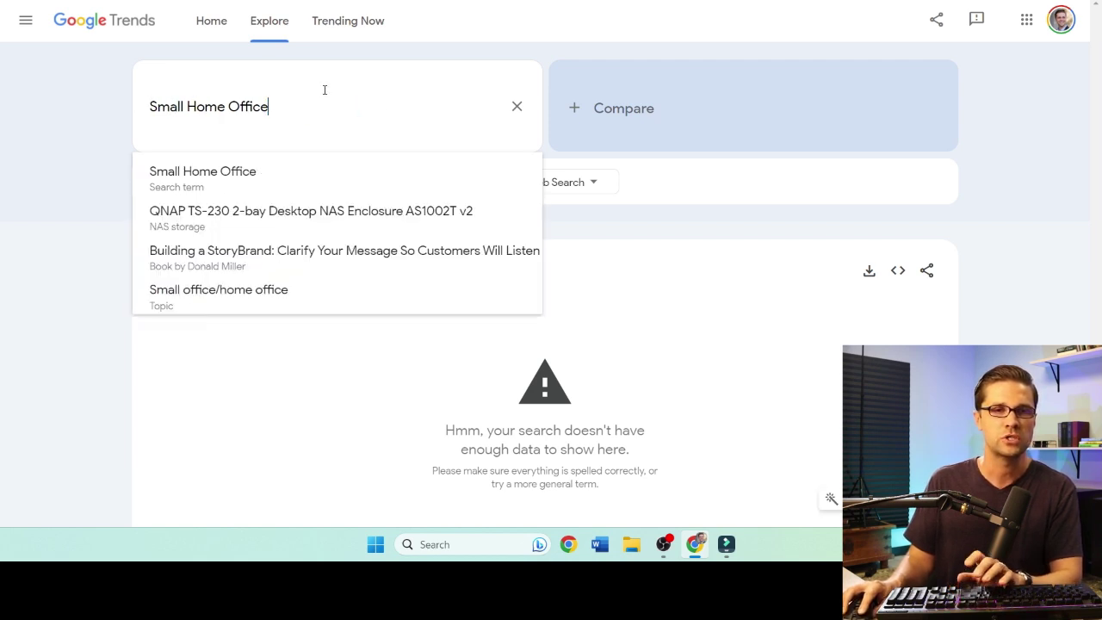
key("Return")
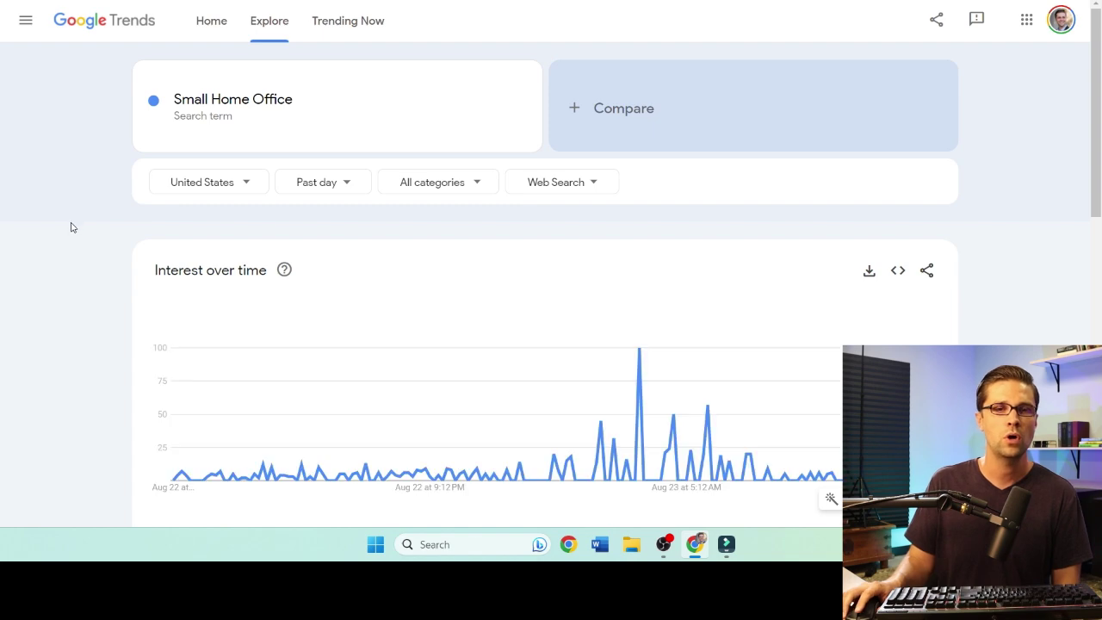
- Examine the term's interest over time and by subregion, and check the country filter
scroll(71, 227, "down", 9)
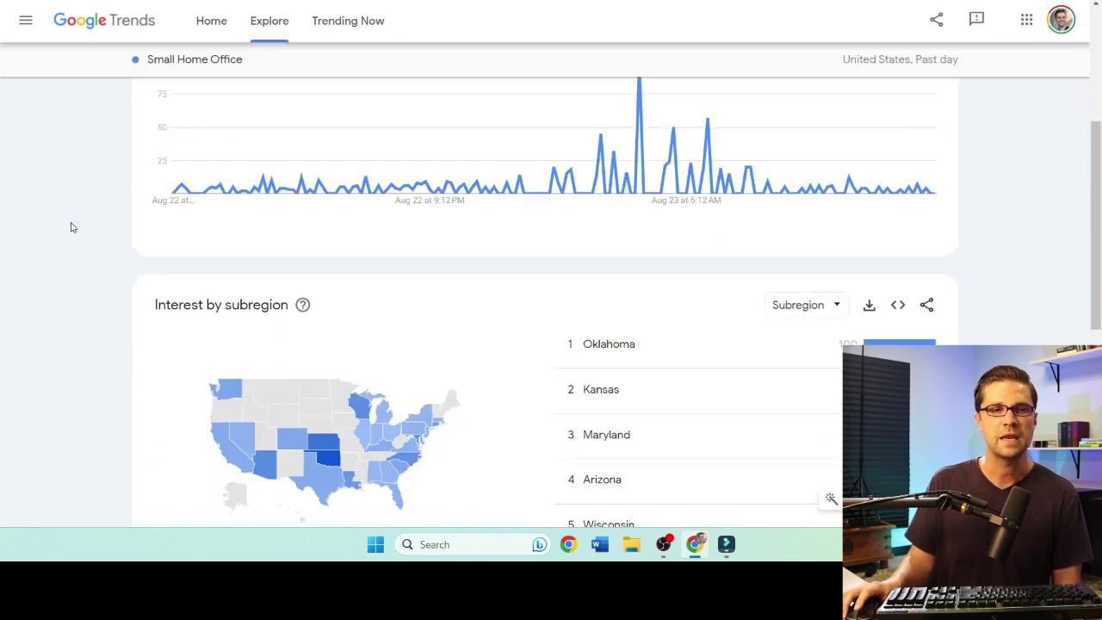
scroll(71, 226, "up", 3)
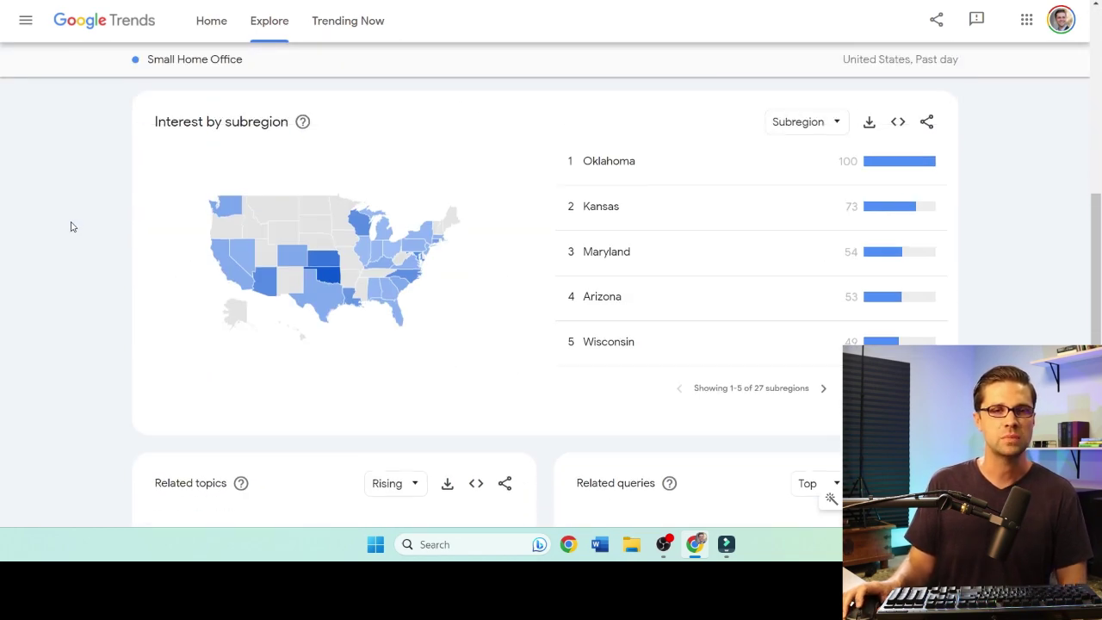
scroll(71, 226, "up", 4)
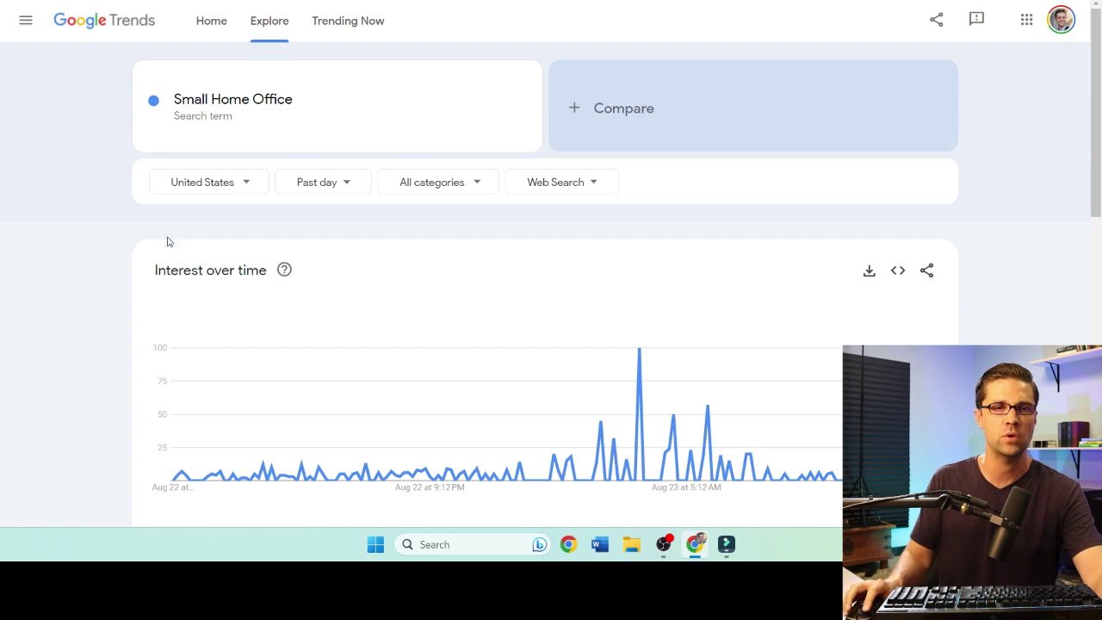
left_click(205, 191)
left_click(97, 223)
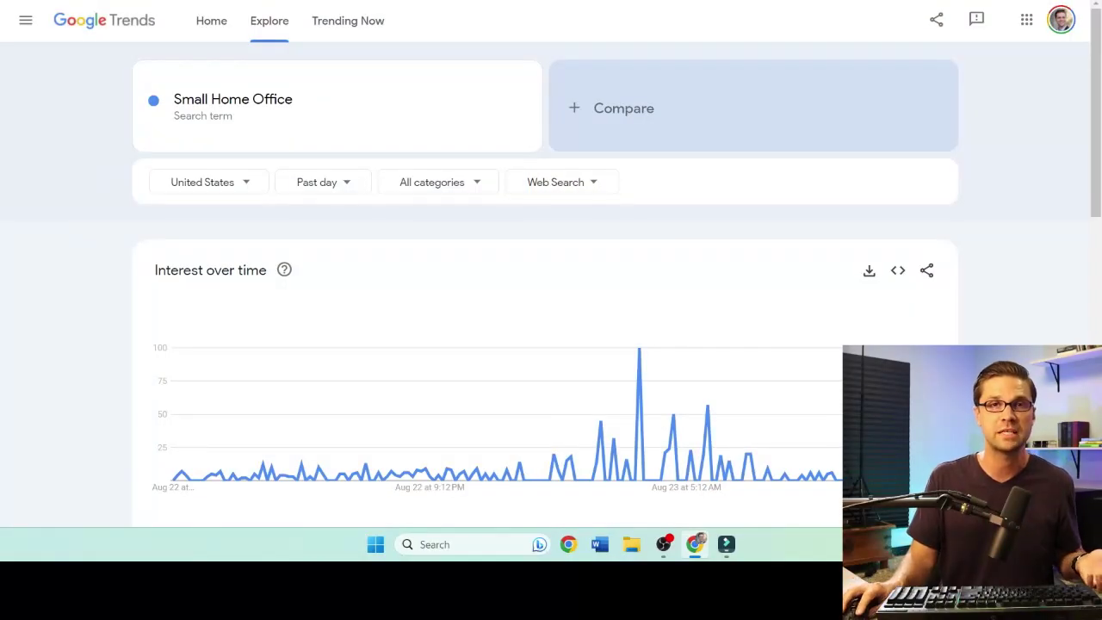
- Switch to the Google Docs notes and read the "Set the country" section about US, UK and CA audiences
left_click(870, 2)
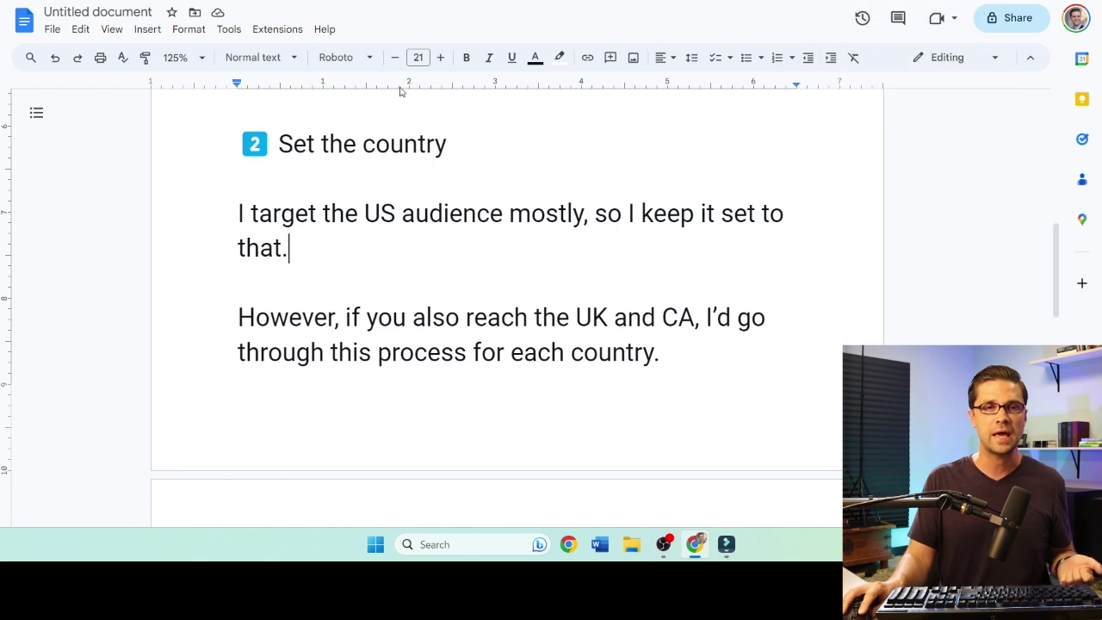
scroll(337, 262, "down", 1)
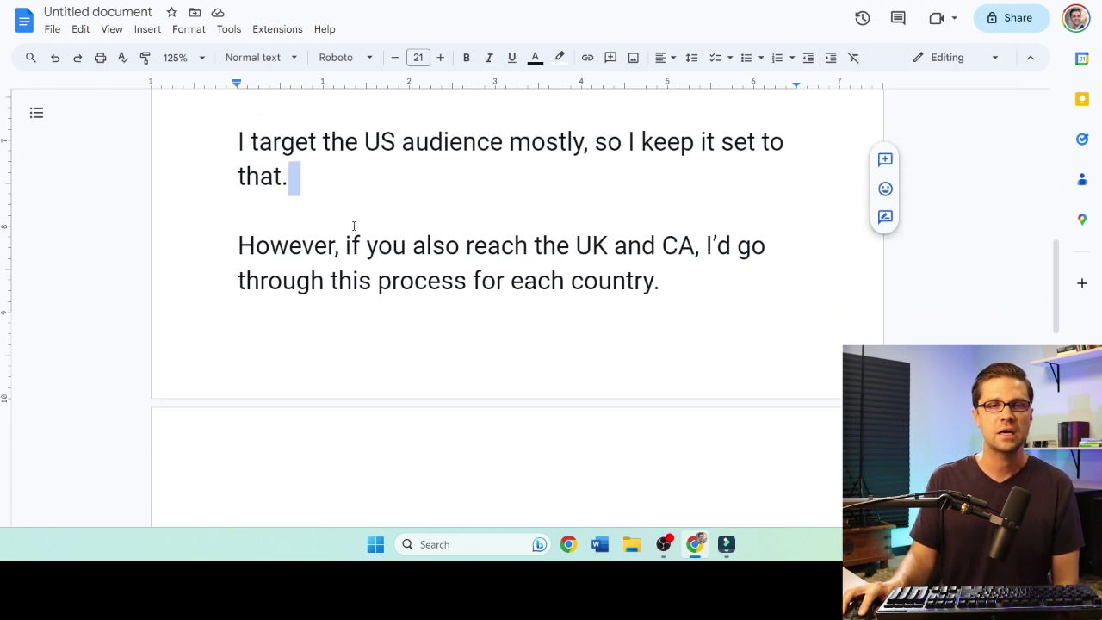
left_click_drag(353, 226, 583, 232)
left_click(639, 246)
- Read the "Set the time period" section of the notes, including the 30 days option for brand-new trending topics
scroll(401, 276, "down", 2)
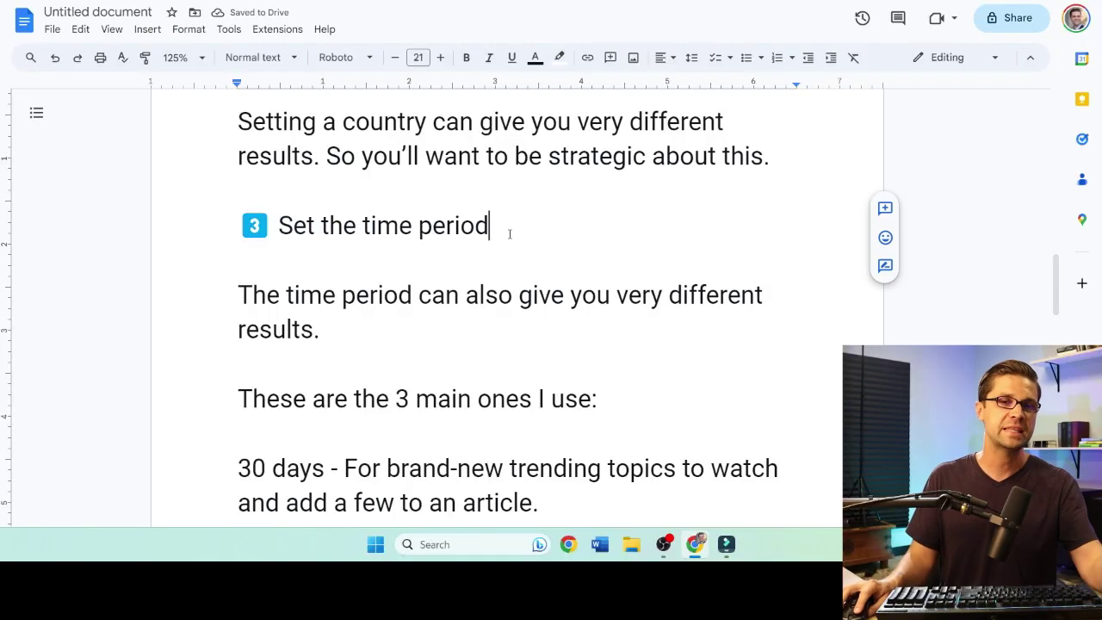
scroll(361, 315, "down", 5)
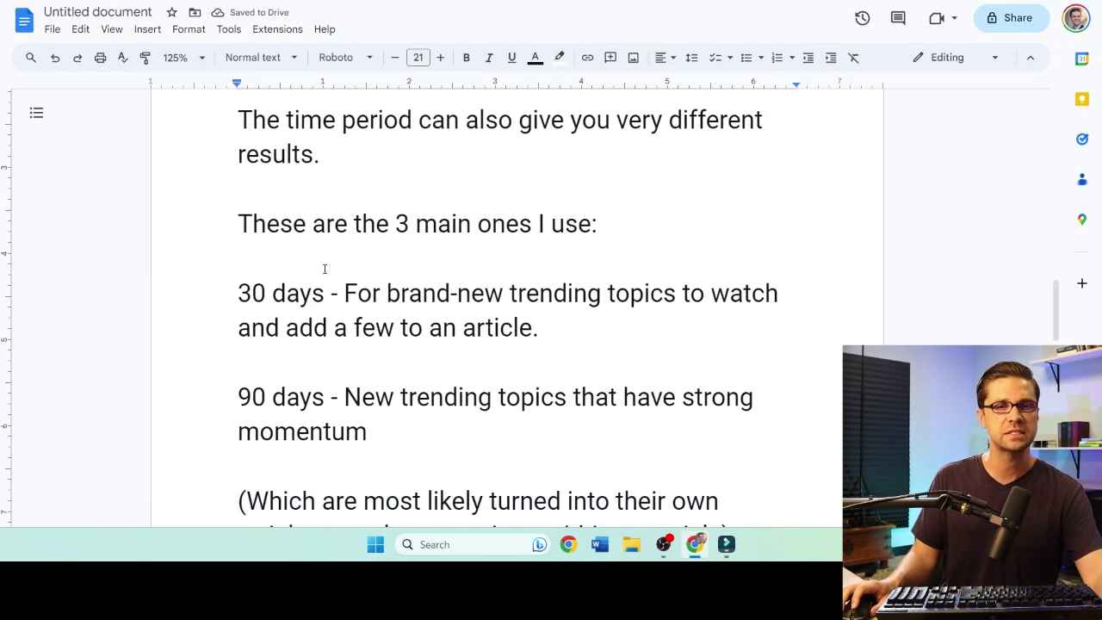
left_click_drag(250, 200, 592, 185)
left_click(598, 183)
scroll(328, 205, "down", 2)
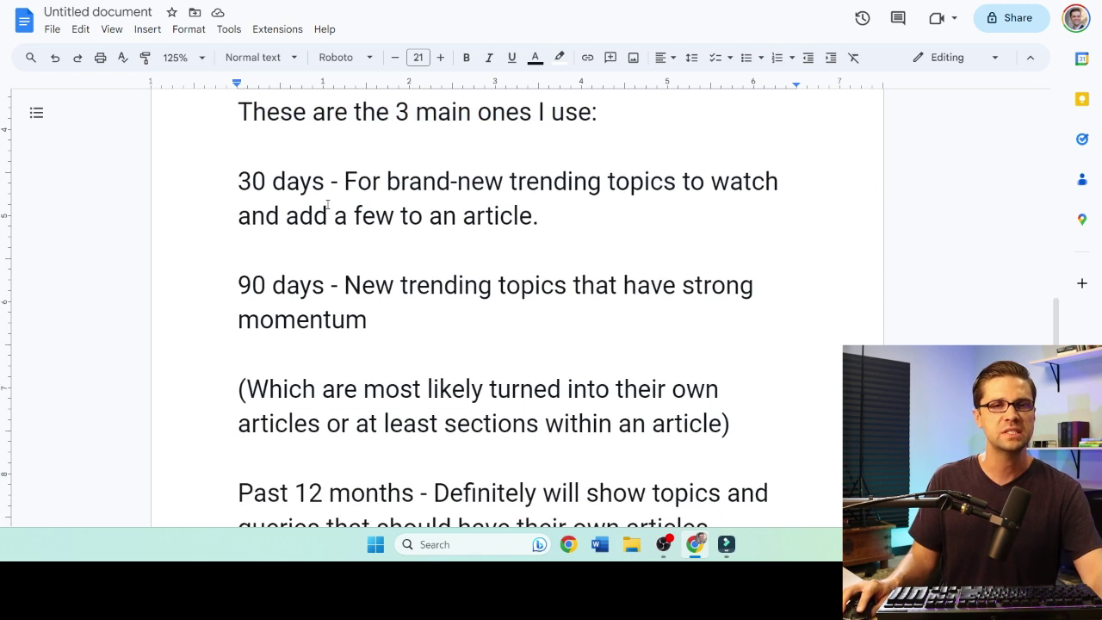
left_click_drag(356, 183, 596, 185)
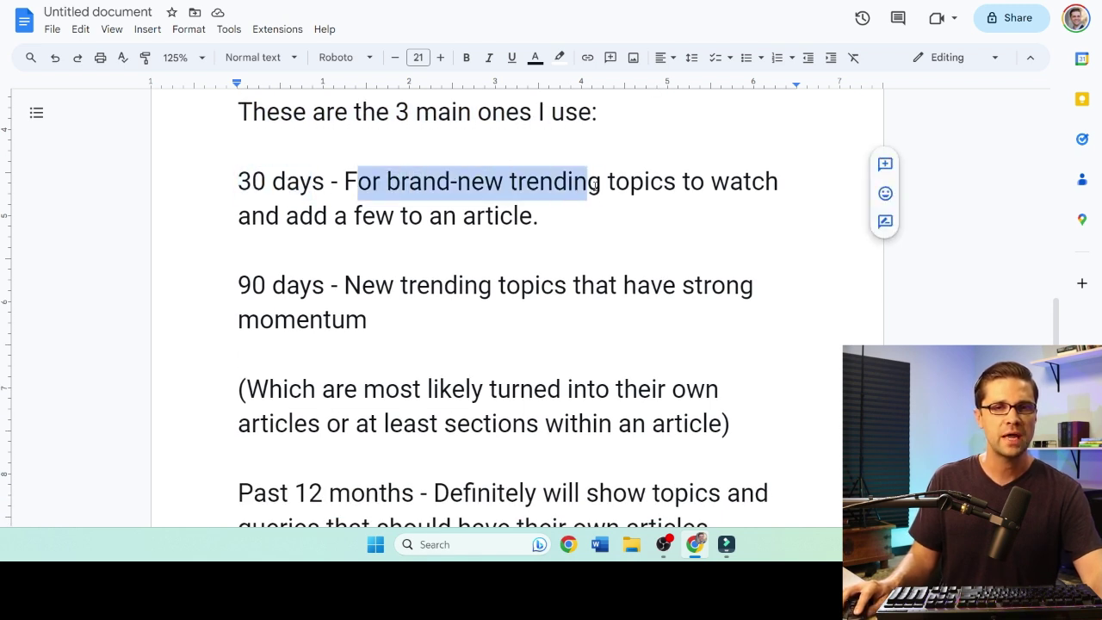
left_click(663, 183)
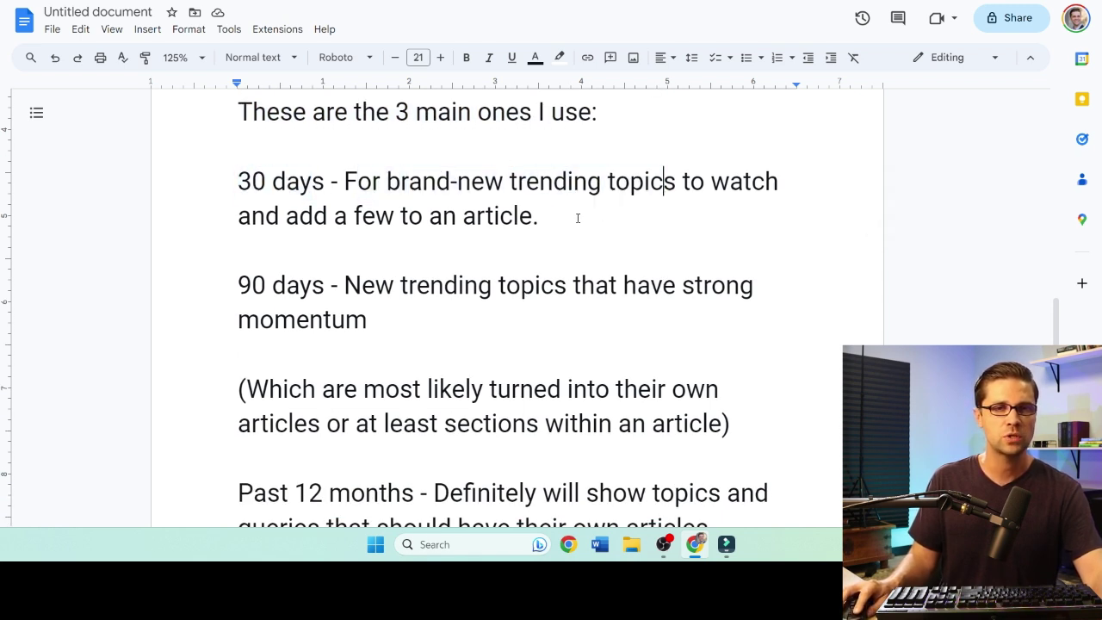
- Read the notes on the 90 days time period and continue towards the past 12 months option
scroll(246, 198, "down", 2)
left_click_drag(240, 213, 339, 214)
left_click(346, 213)
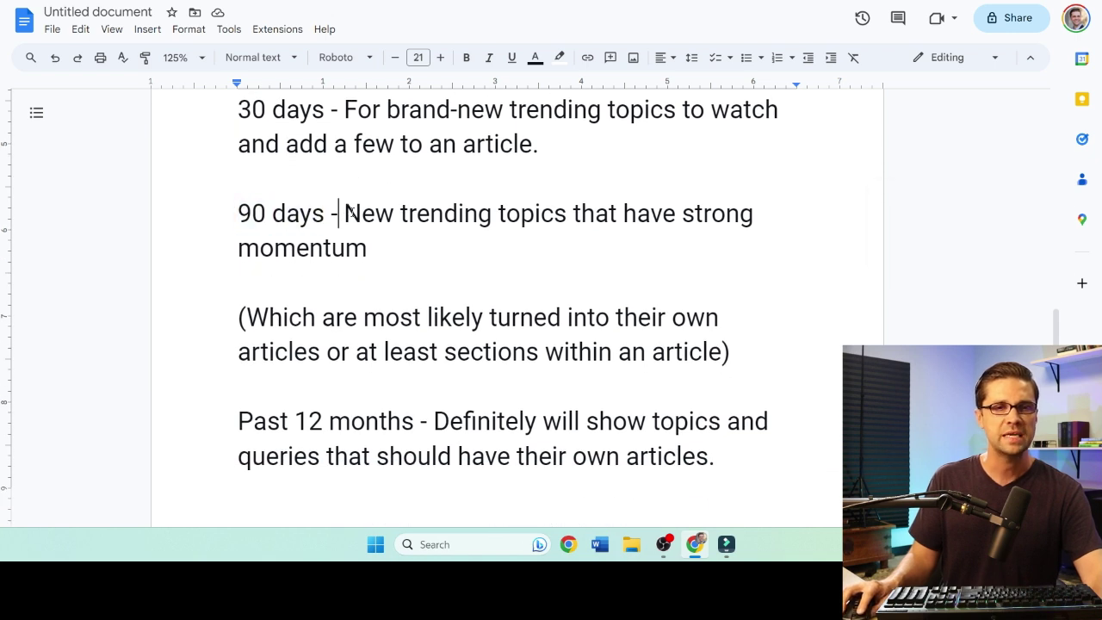
left_click_drag(419, 223, 480, 238)
left_click(379, 249)
scroll(233, 236, "down", 2)
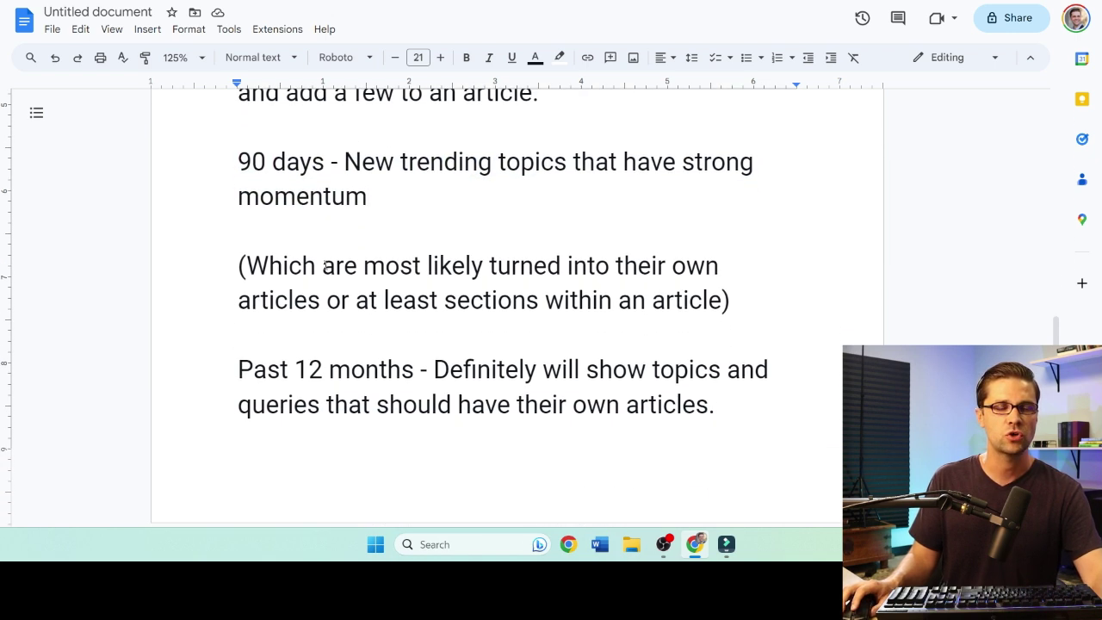
- Read the rest of the 90 days note and the Past 12 months option in the time period section
left_click_drag(232, 236, 746, 274)
left_click(742, 277)
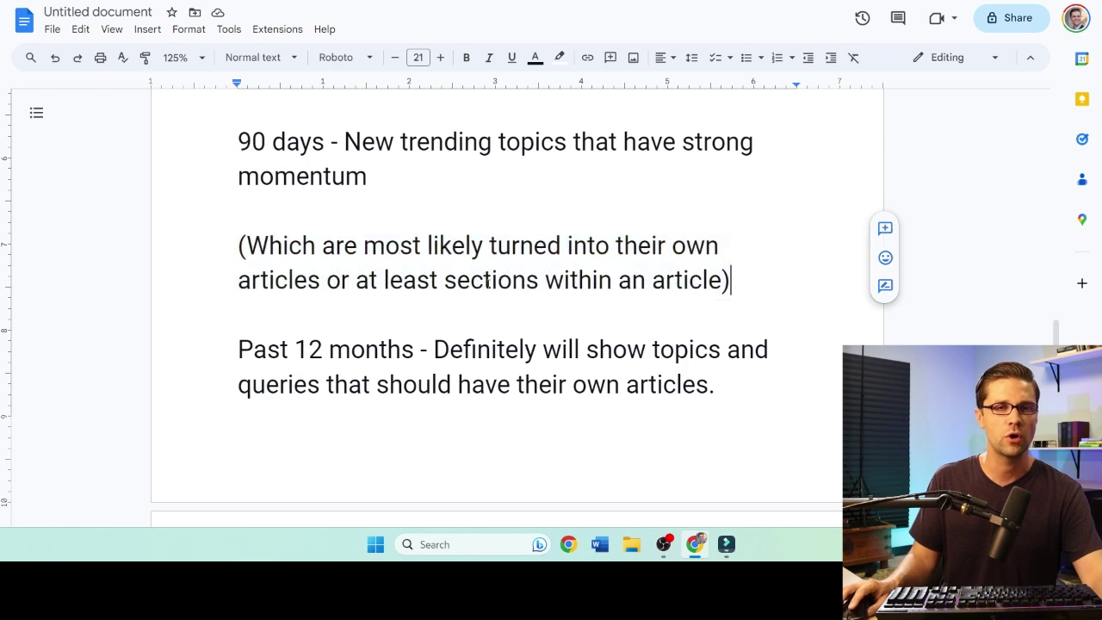
scroll(356, 262, "down", 4)
left_click_drag(250, 207, 378, 209)
left_click(384, 208)
scroll(447, 254, "down", 6)
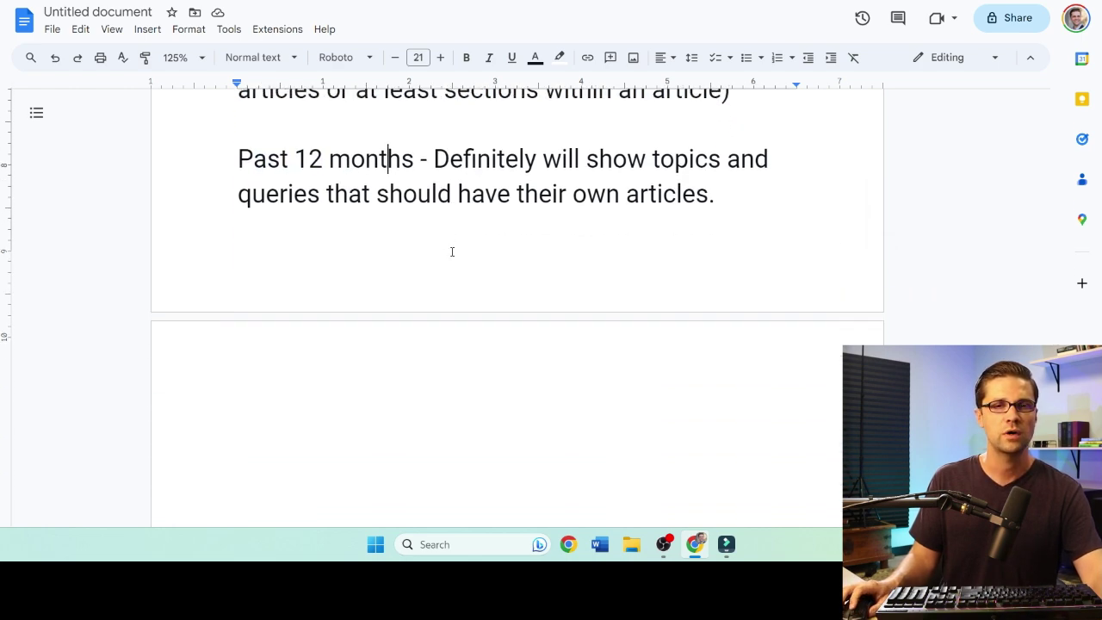
- Switch to Google Trends and set the time period for Small Home Office to Past 90 days
scroll(442, 270, "up", 15)
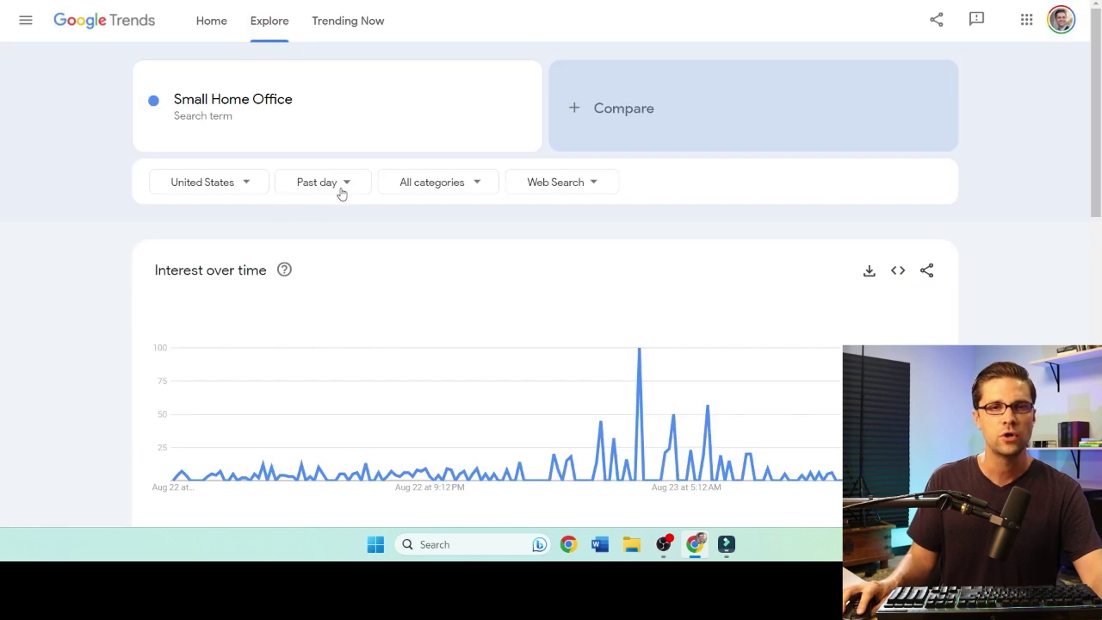
left_click(342, 192)
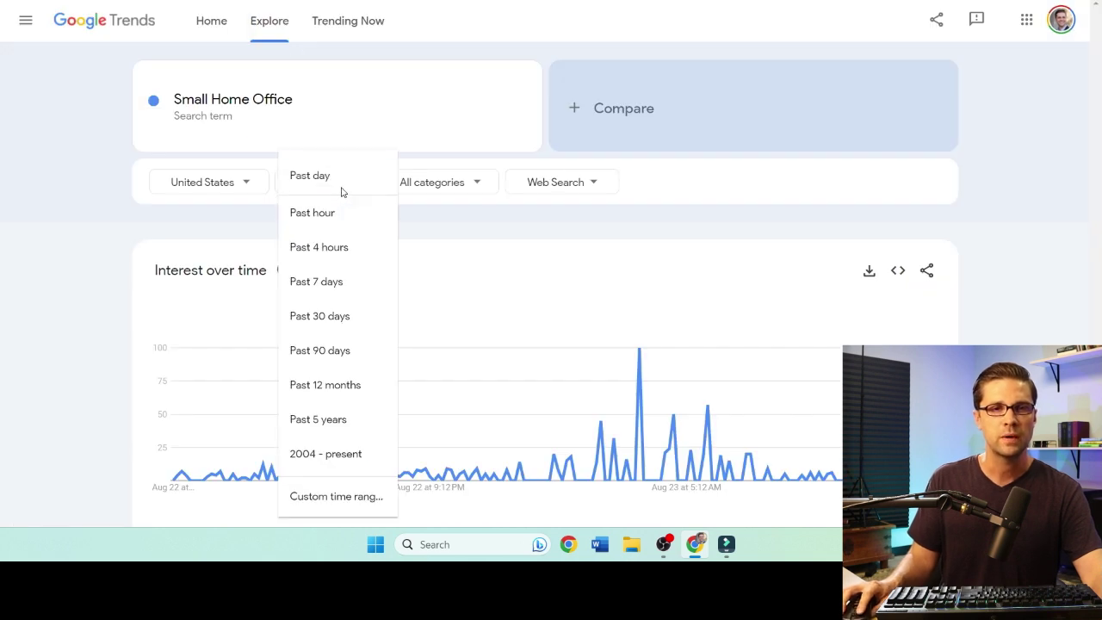
left_click(336, 358)
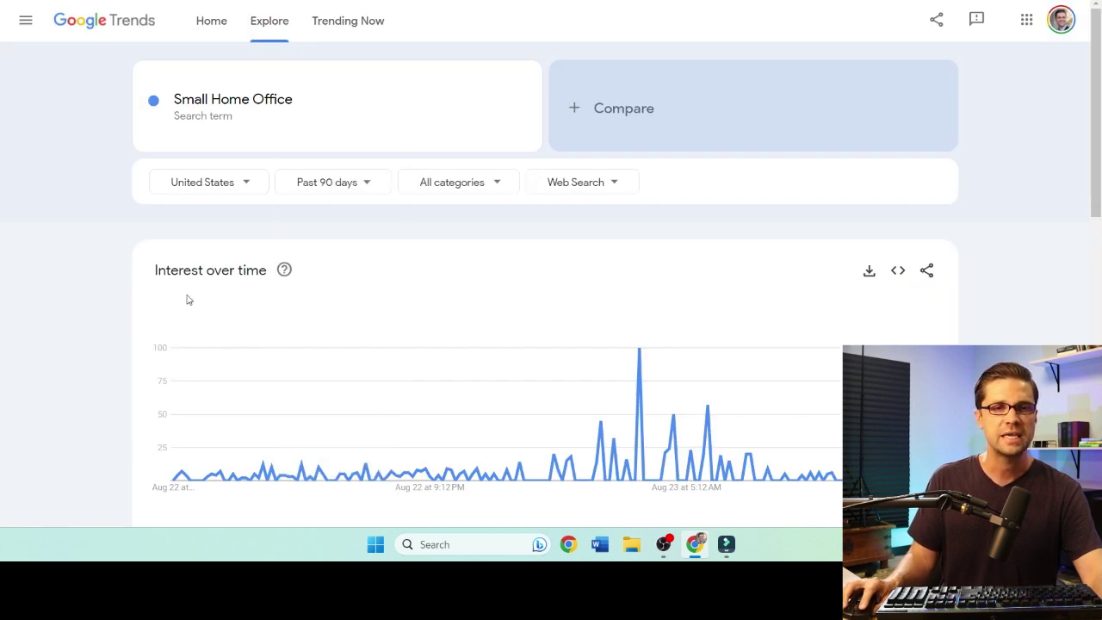
- Return to the Google Docs notes and review the 30 days and 90 days time period explanations
scroll(86, 322, "down", 1)
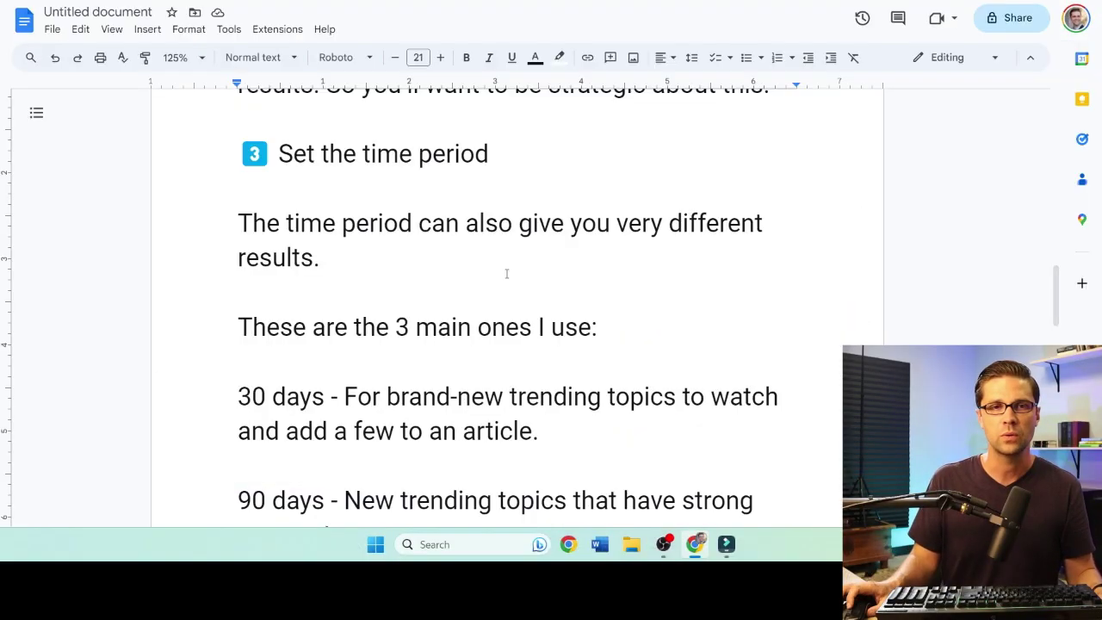
scroll(403, 283, "down", 3)
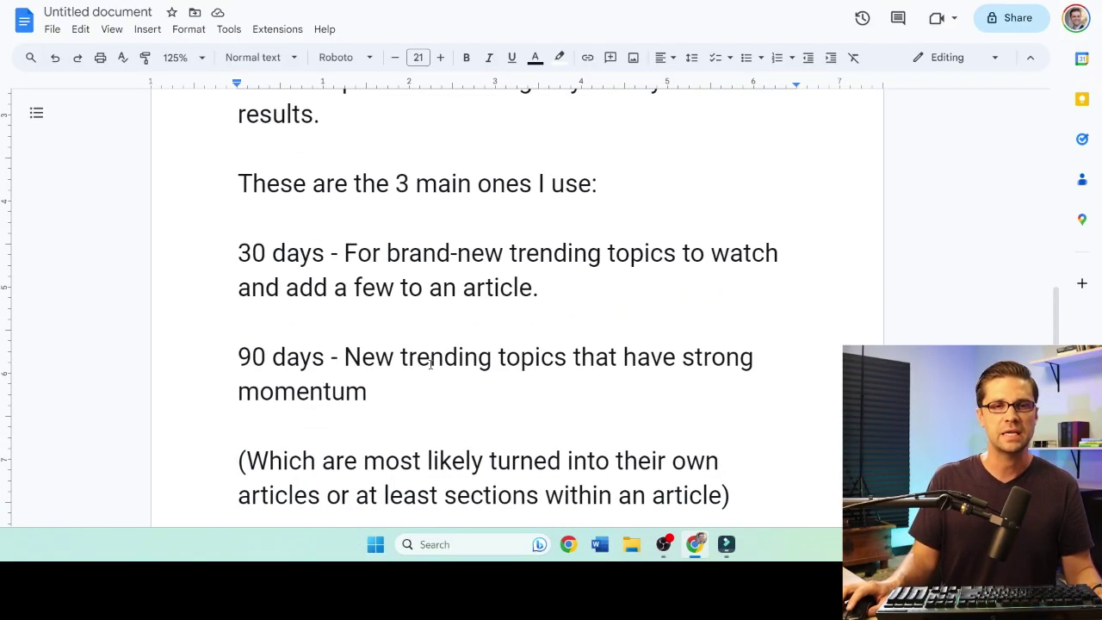
scroll(430, 364, "down", 2)
left_click_drag(269, 317, 708, 317)
left_click(706, 317)
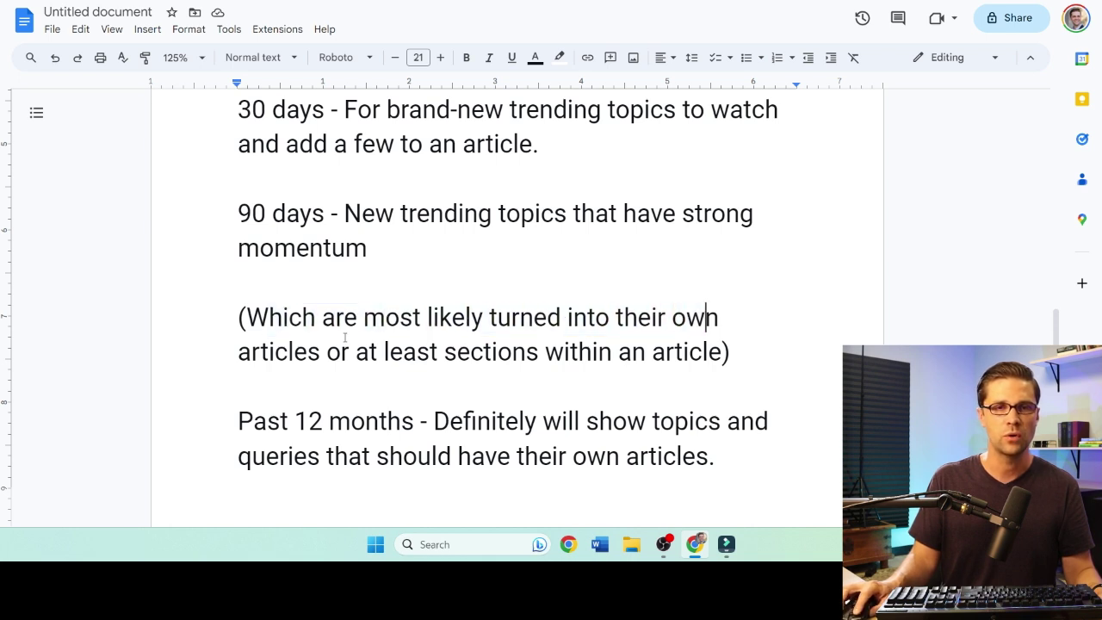
left_click(652, 351)
scroll(431, 344, "down", 1)
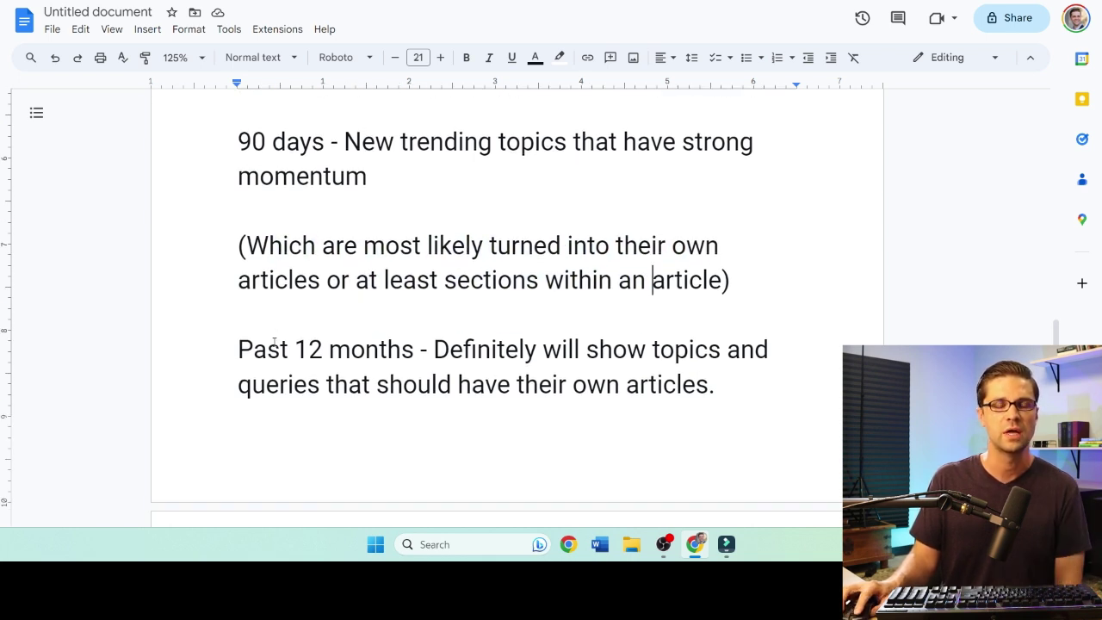
- Review the Past 12 months note about topics and queries that should have their own articles
scroll(433, 349, "down", 1)
left_click_drag(468, 277, 676, 313)
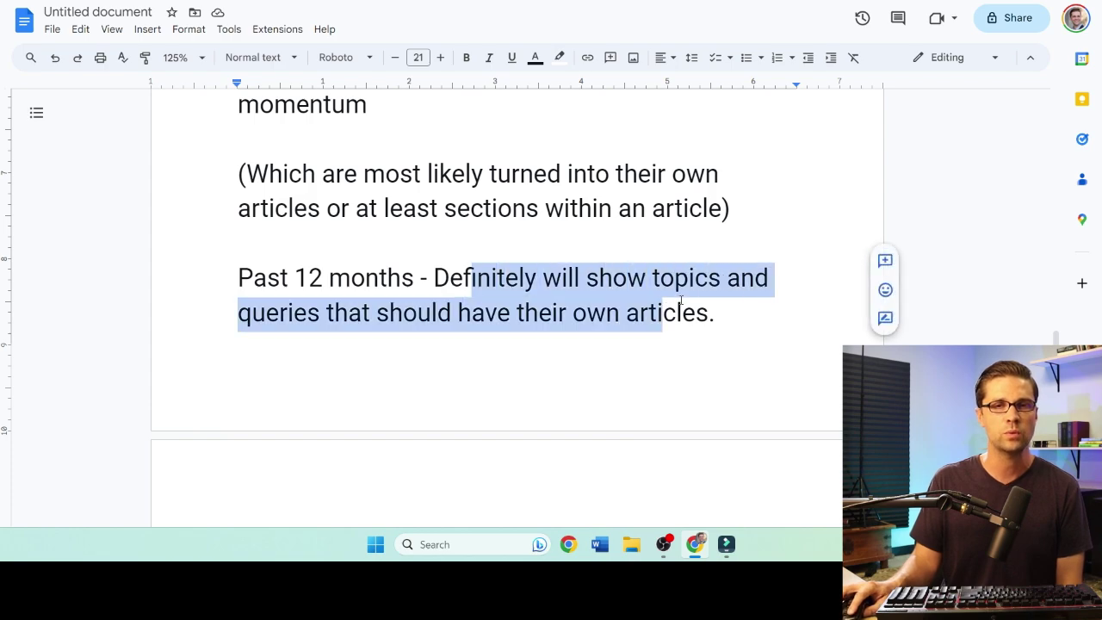
left_click(683, 312)
left_click_drag(320, 313, 468, 313)
left_click(534, 313)
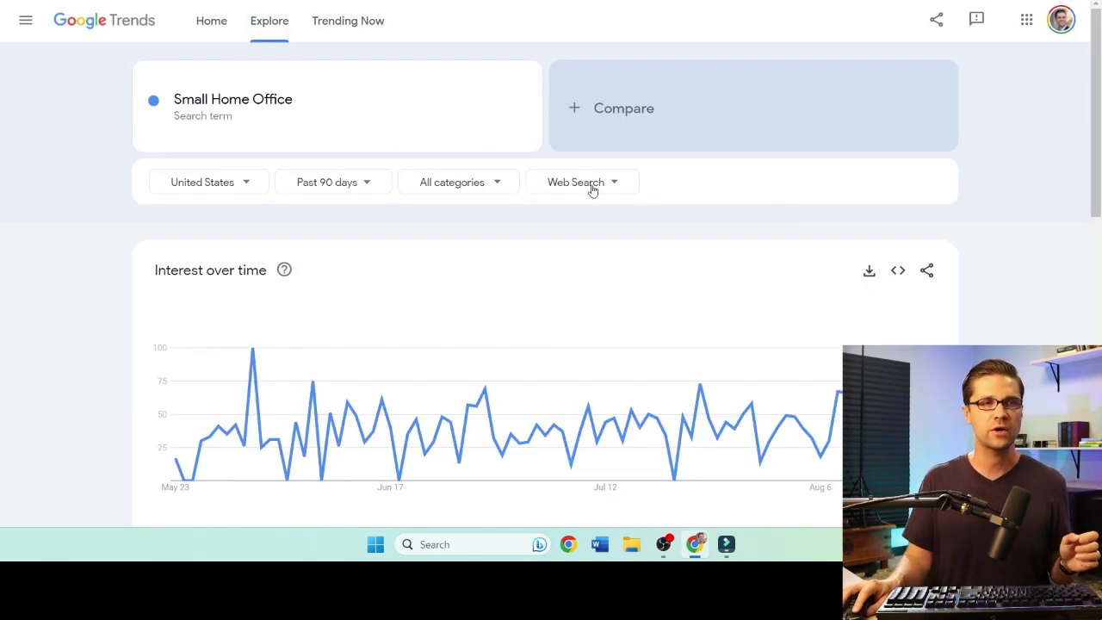
- Switch to Google Trends, view the search type options and choose Web Search
left_click(591, 187)
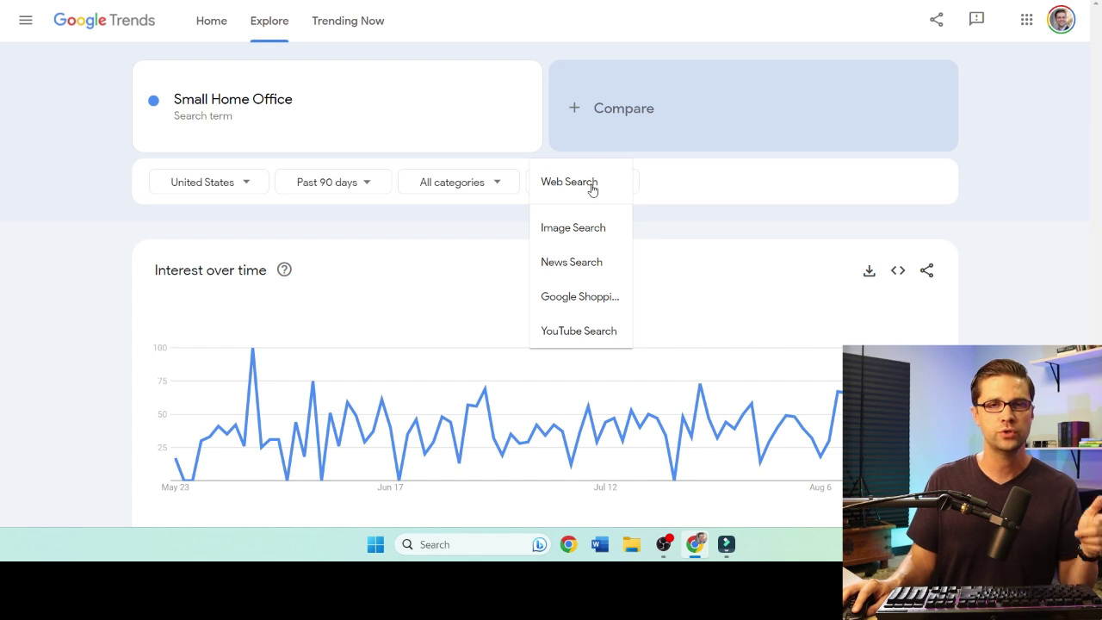
left_click(591, 188)
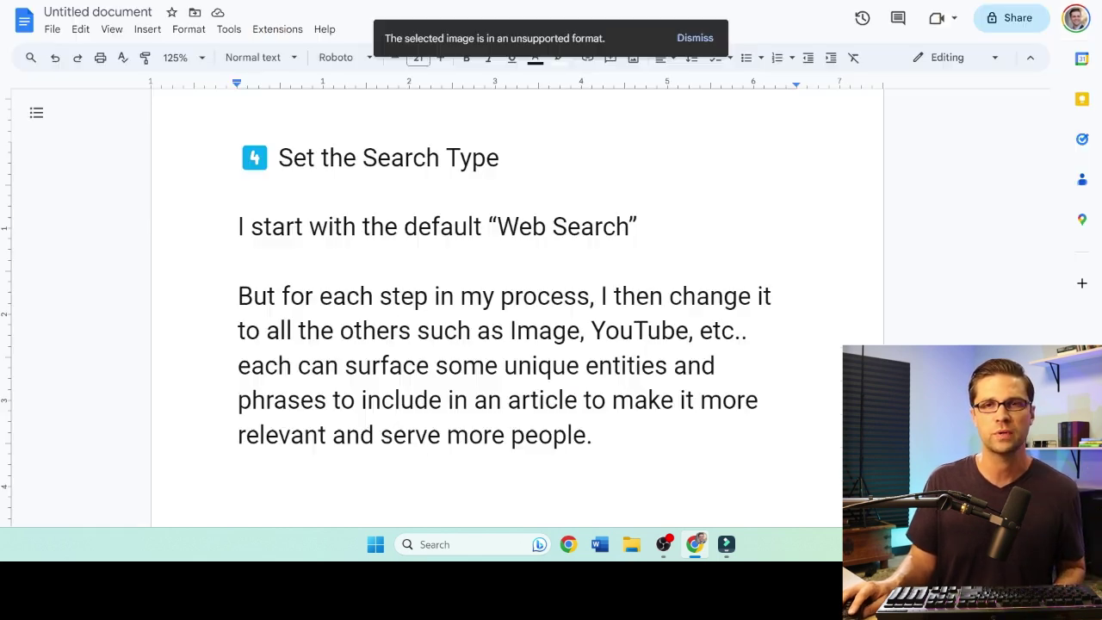
- Switch to the notes and read the "Set the Search Type" section on changing Web Search to Image, YouTube and others
scroll(353, 287, "down", 1)
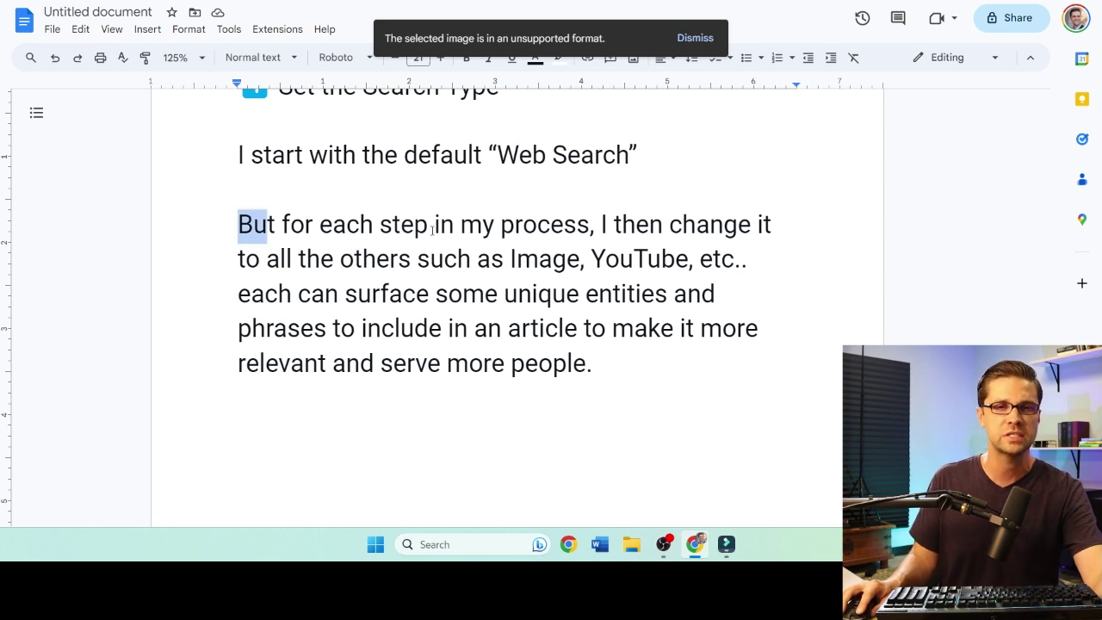
left_click_drag(432, 228, 737, 254)
left_click(602, 225)
left_click(740, 255)
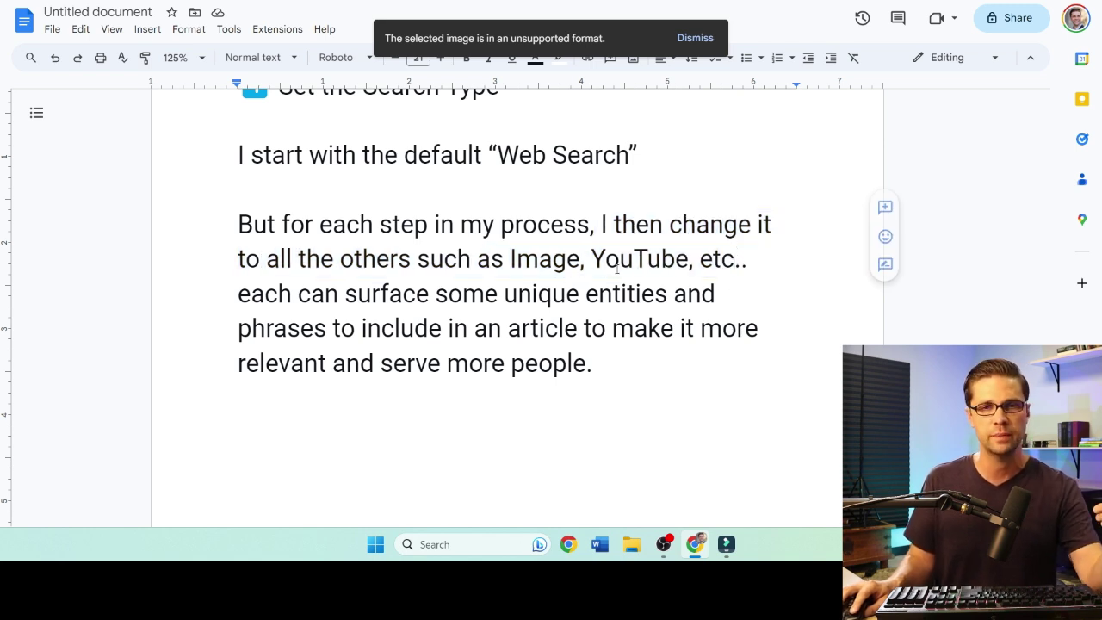
- Read how each search type can surface unique entities and phrases to include in an article
left_click_drag(239, 295, 668, 294)
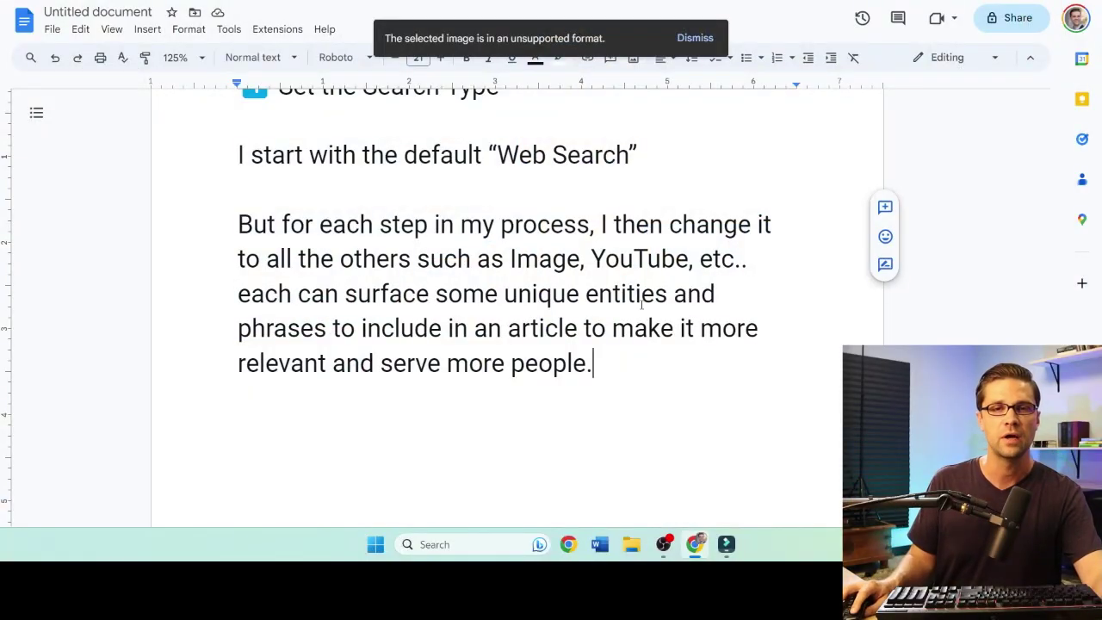
double_click(610, 303)
left_click(301, 331)
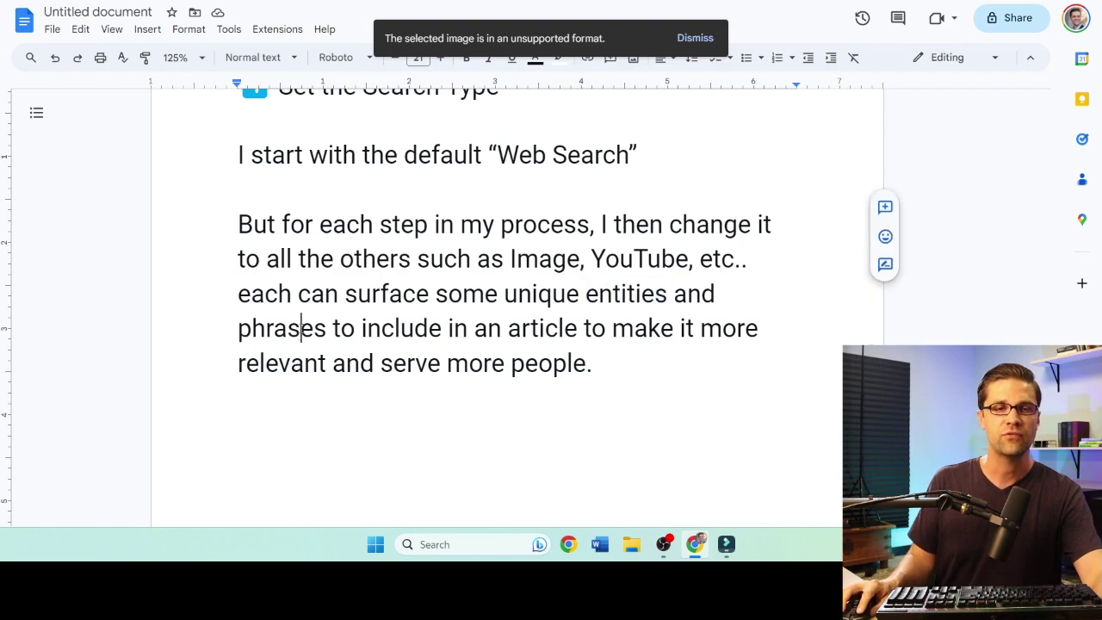
double_click(301, 328)
left_click(415, 328)
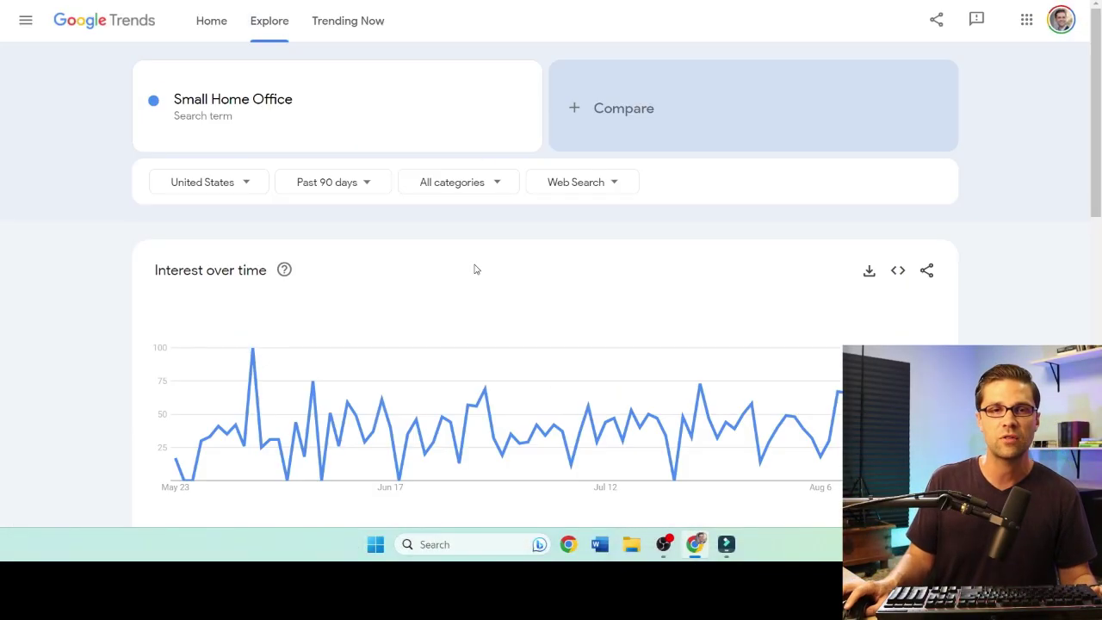
- Switch to Google Trends and look over the Related topics and Related queries lists for Small Home Office
scroll(475, 268, "down", 15)
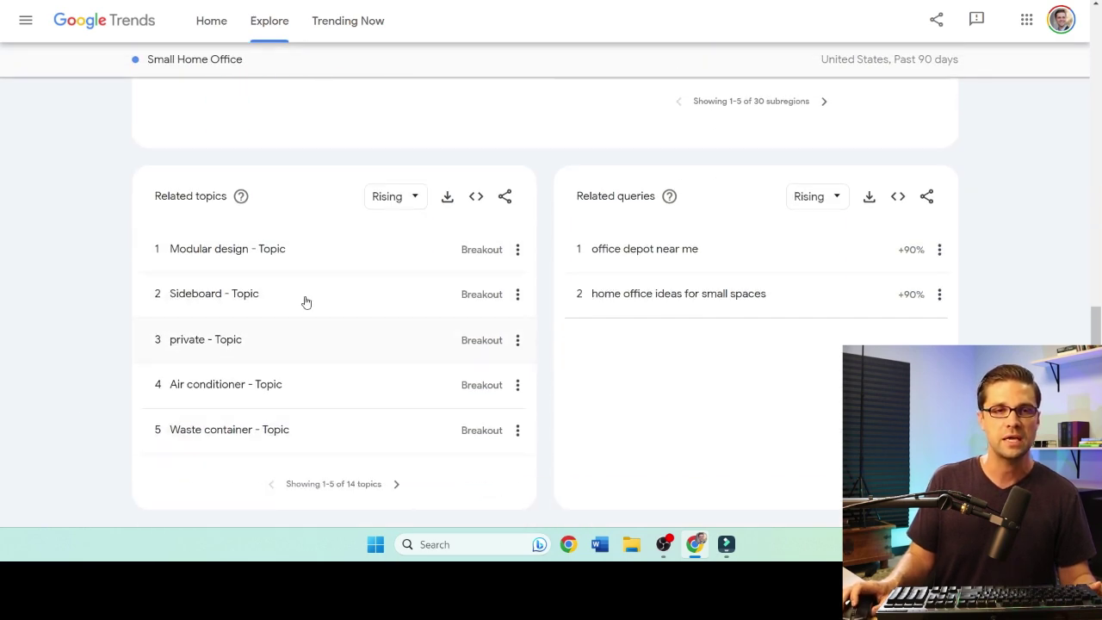
scroll(54, 373, "up", 15)
scroll(61, 366, "down", 2)
scroll(62, 358, "up", 2)
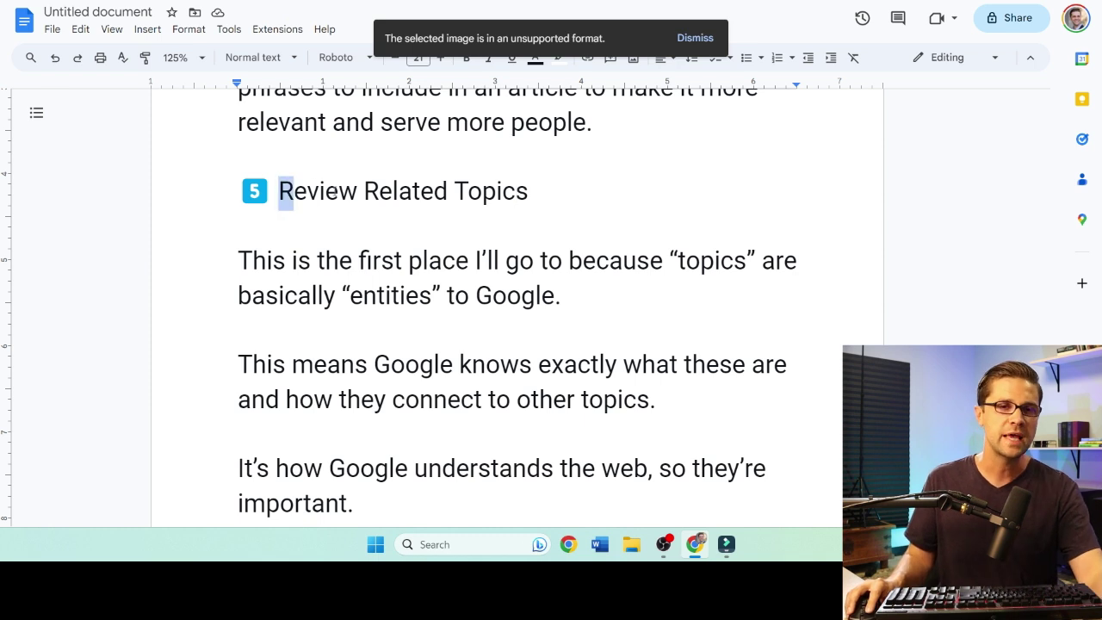
- Switch to the notes and read the start of "Review Related Topics" on topics being entities to Google
left_click_drag(294, 191, 551, 193)
left_click(575, 193)
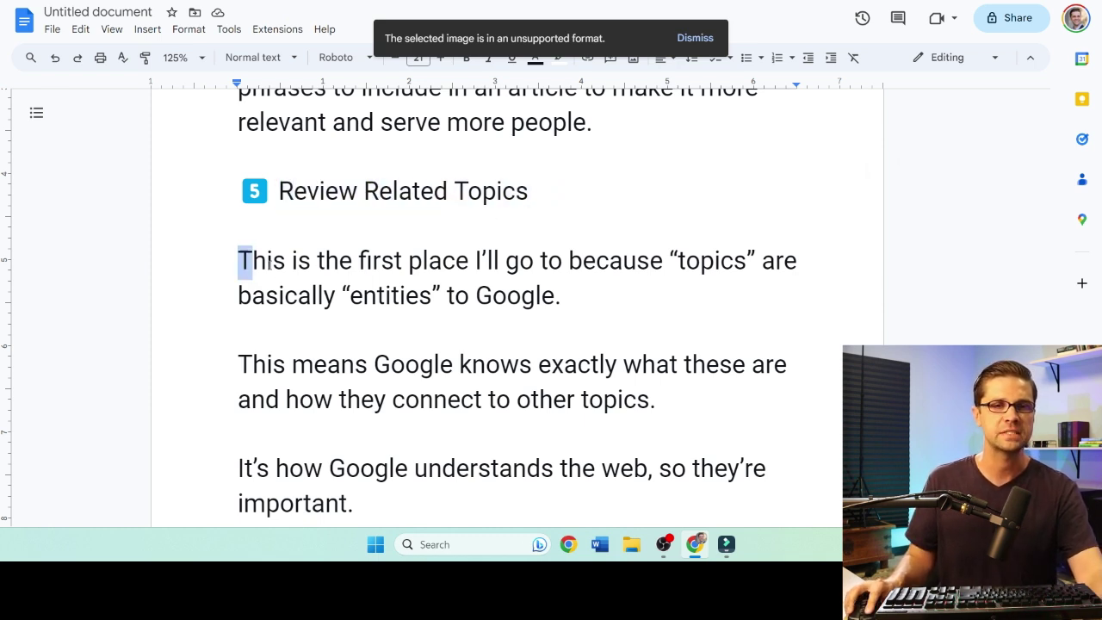
left_click_drag(270, 265, 609, 263)
left_click(610, 263)
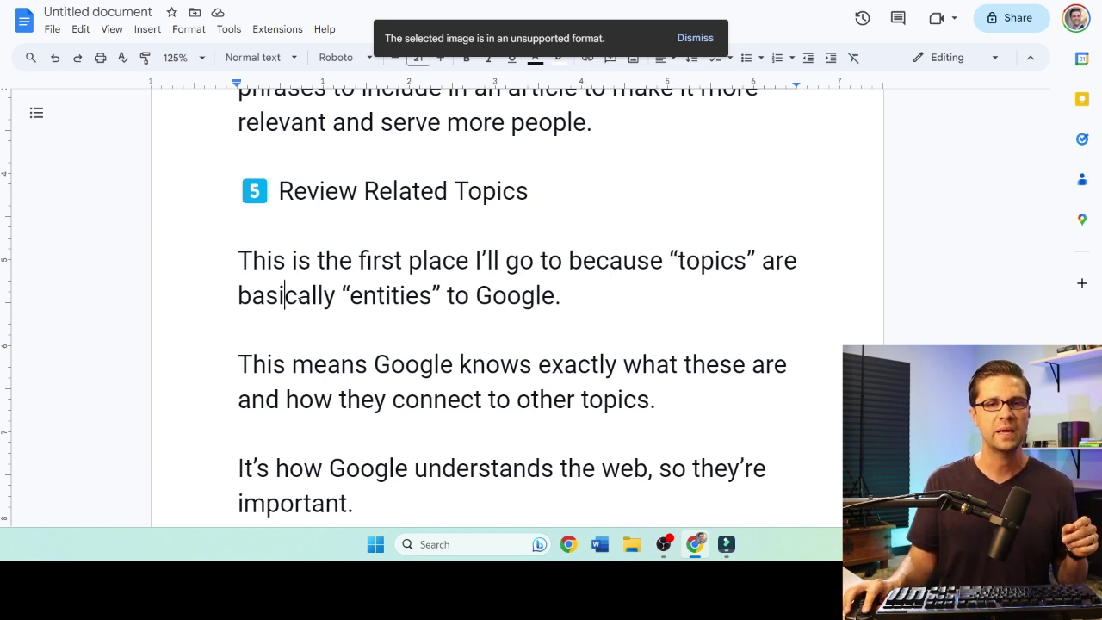
double_click(381, 300)
left_click(495, 297)
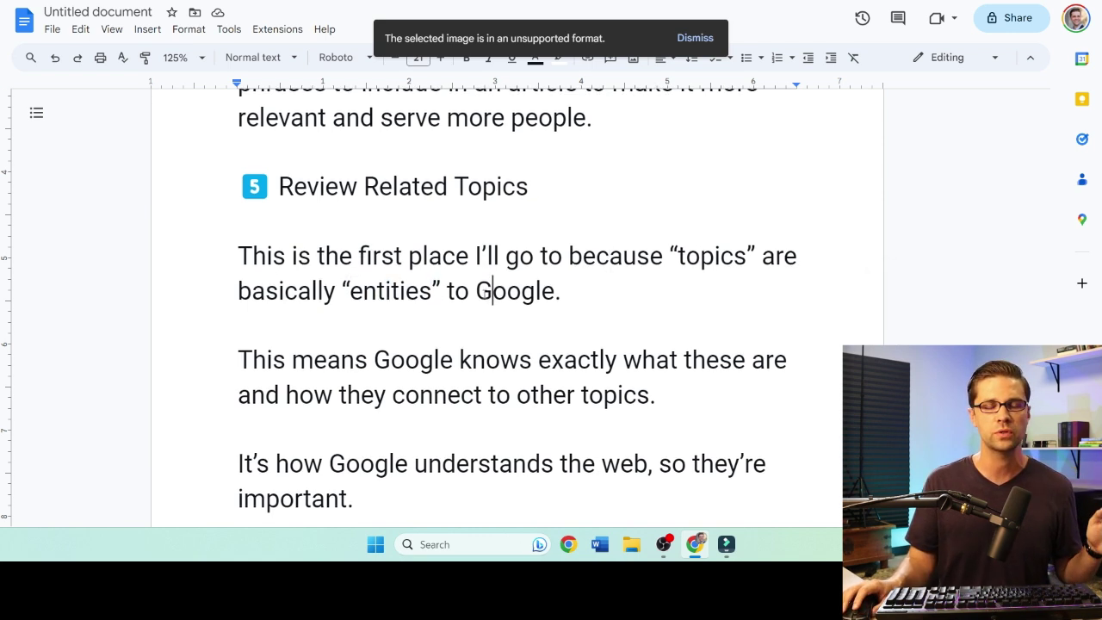
- Read the notes on how Google connects topics and continue to the "Review Related Topics > Top" section
scroll(391, 261, "down", 3)
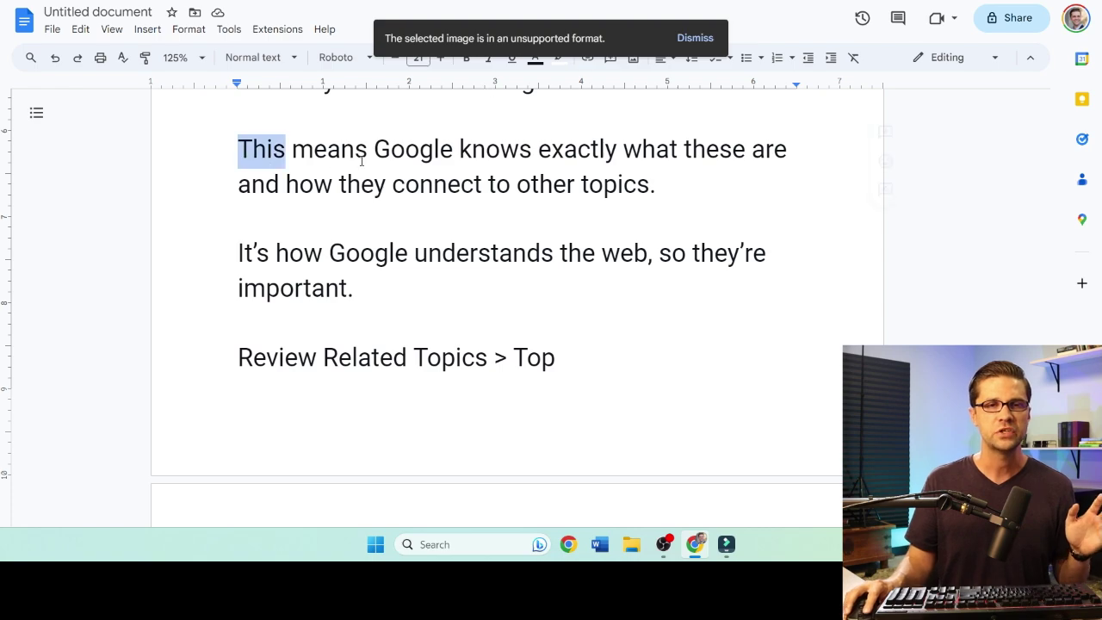
left_click_drag(361, 161, 674, 153)
left_click(676, 151)
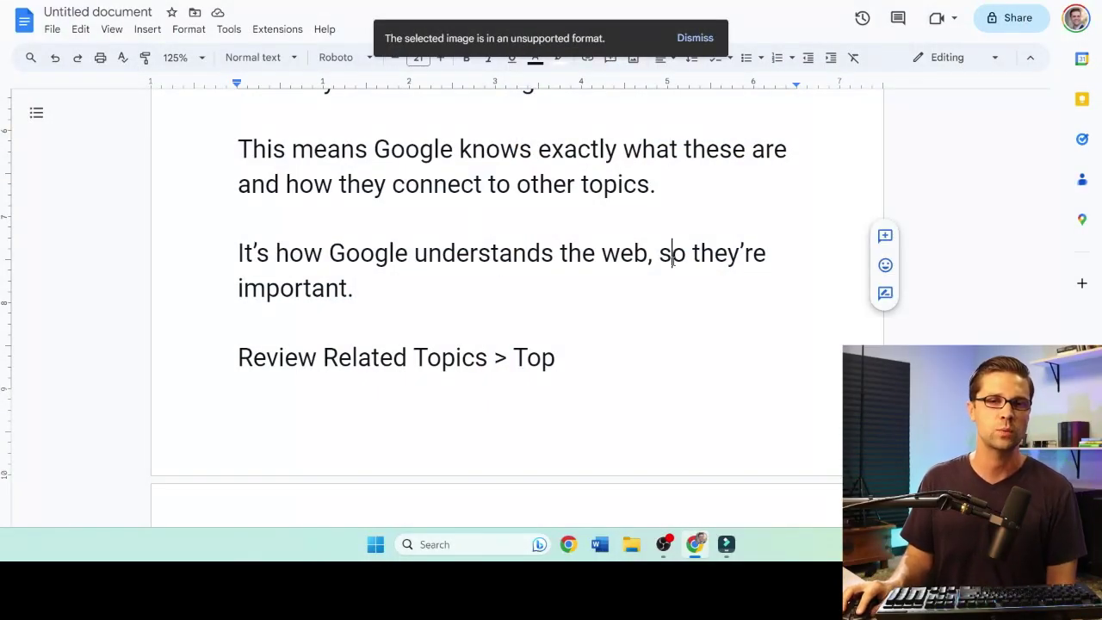
scroll(319, 215, "down", 2)
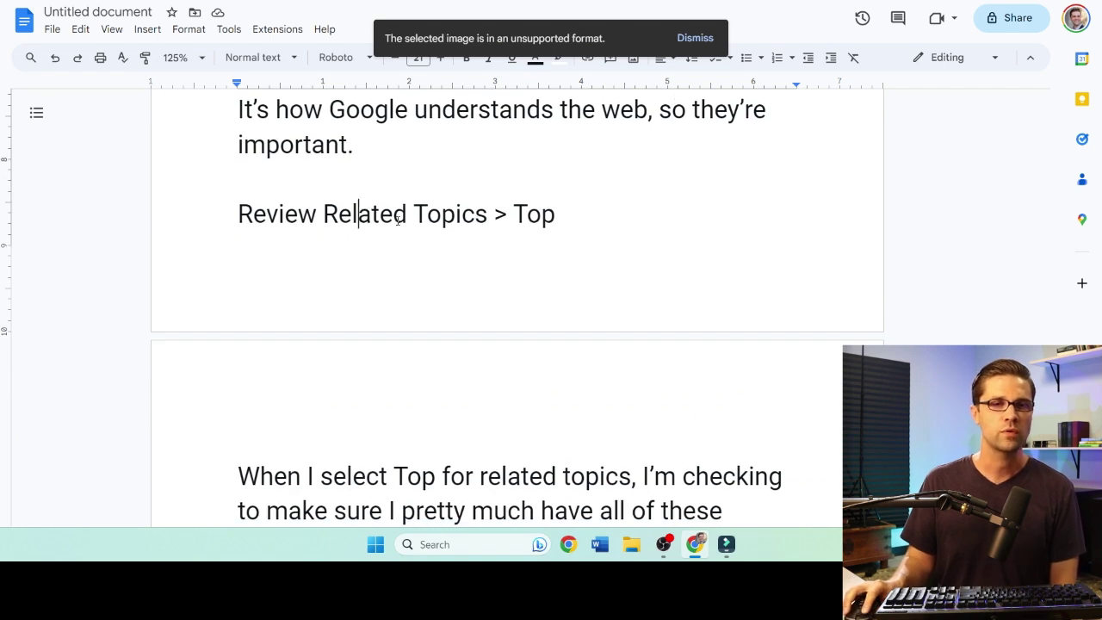
scroll(533, 223, "down", 2)
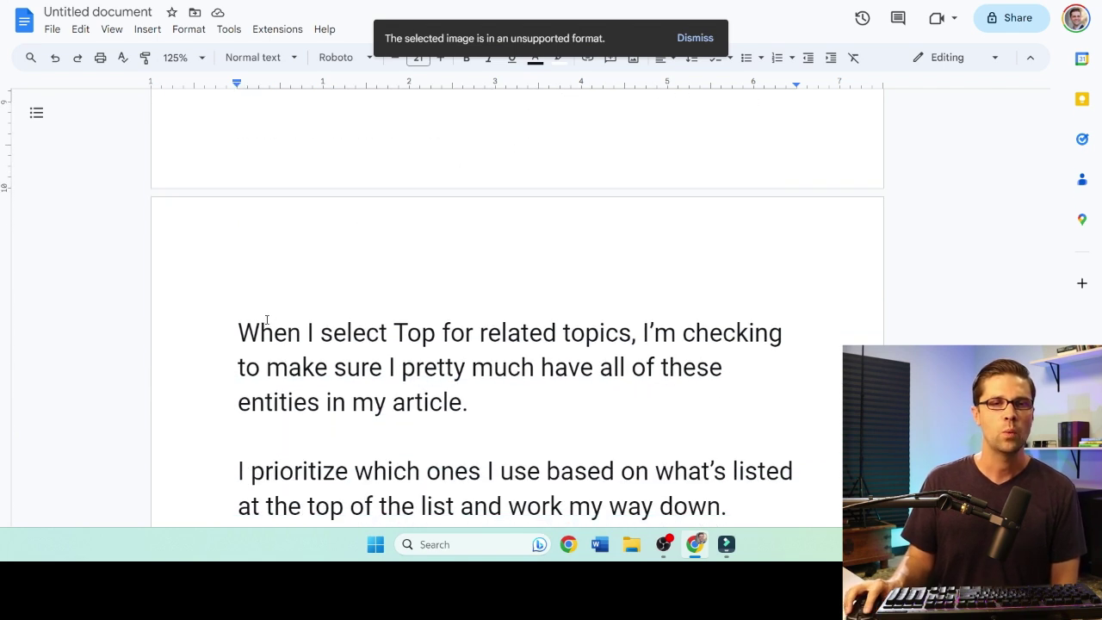
- Switch to Google Trends, set the Related topics list to Top and browse its first two pages
key("ctrl+Tab")
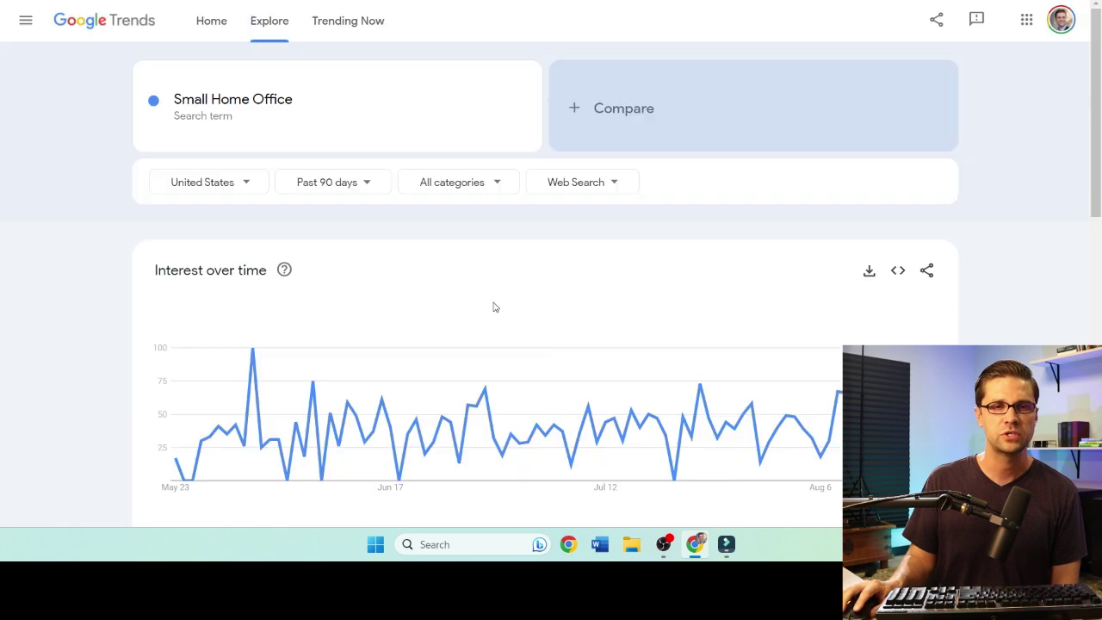
scroll(491, 307, "down", 10)
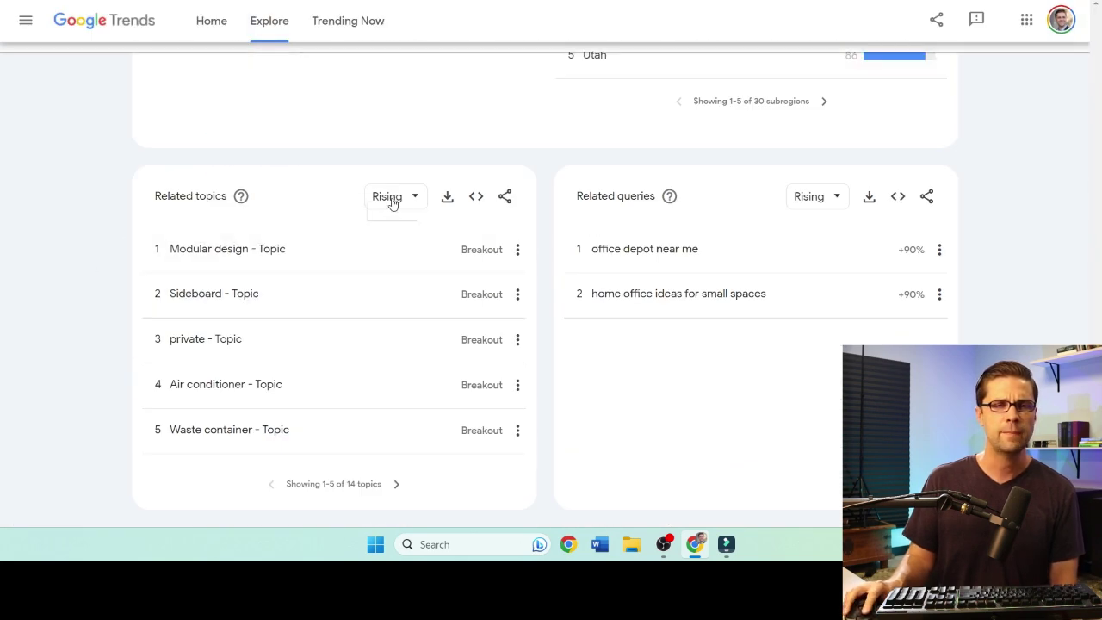
left_click(388, 199)
left_click(388, 247)
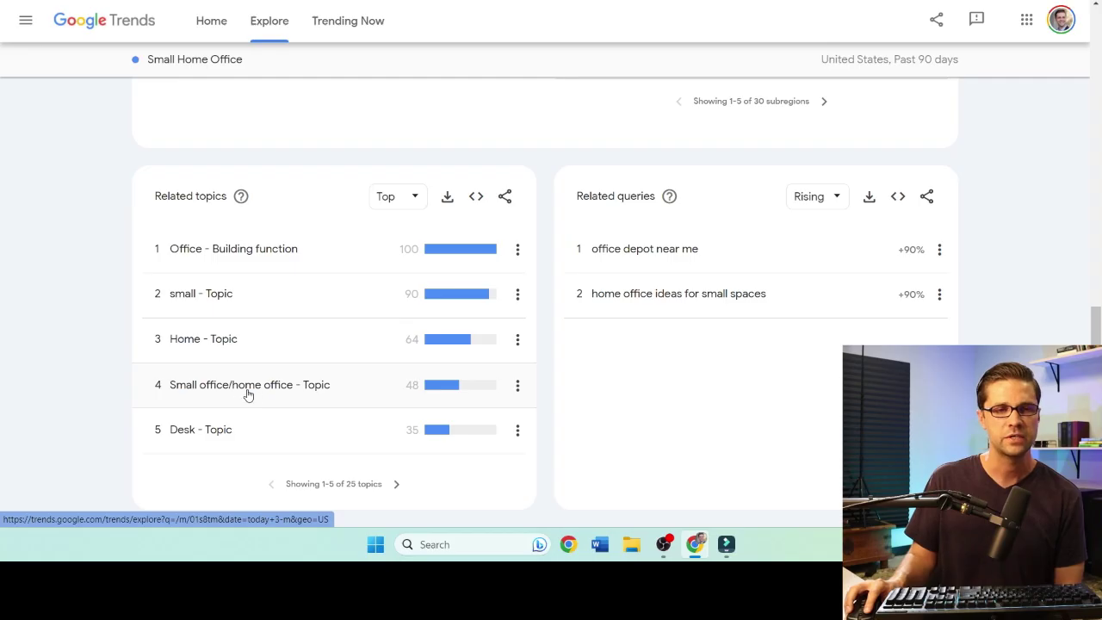
left_click(395, 484)
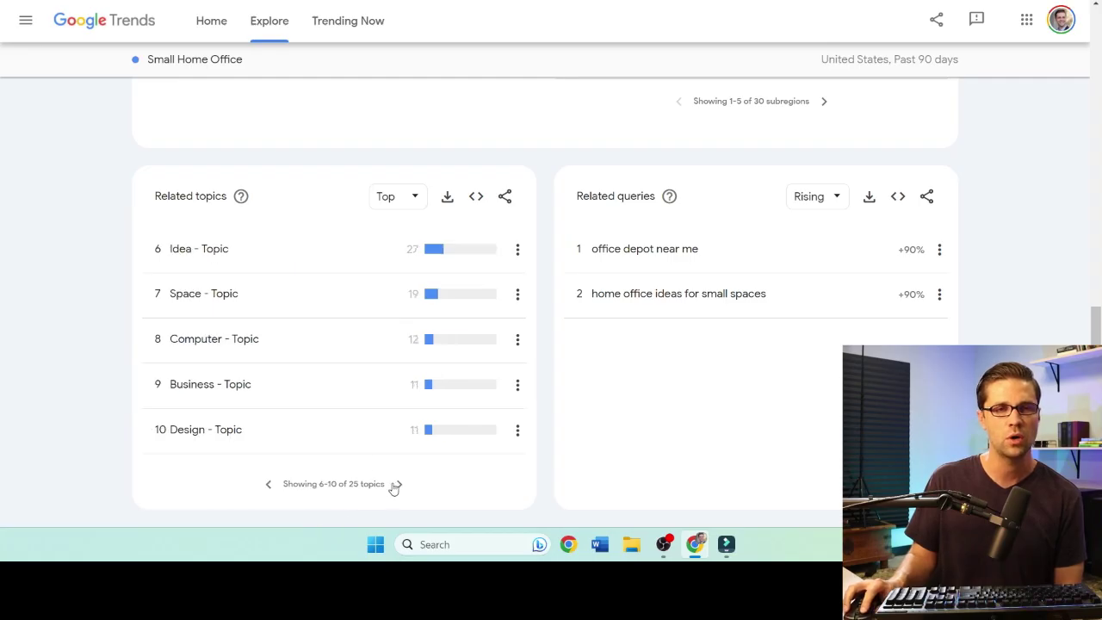
left_click(269, 484)
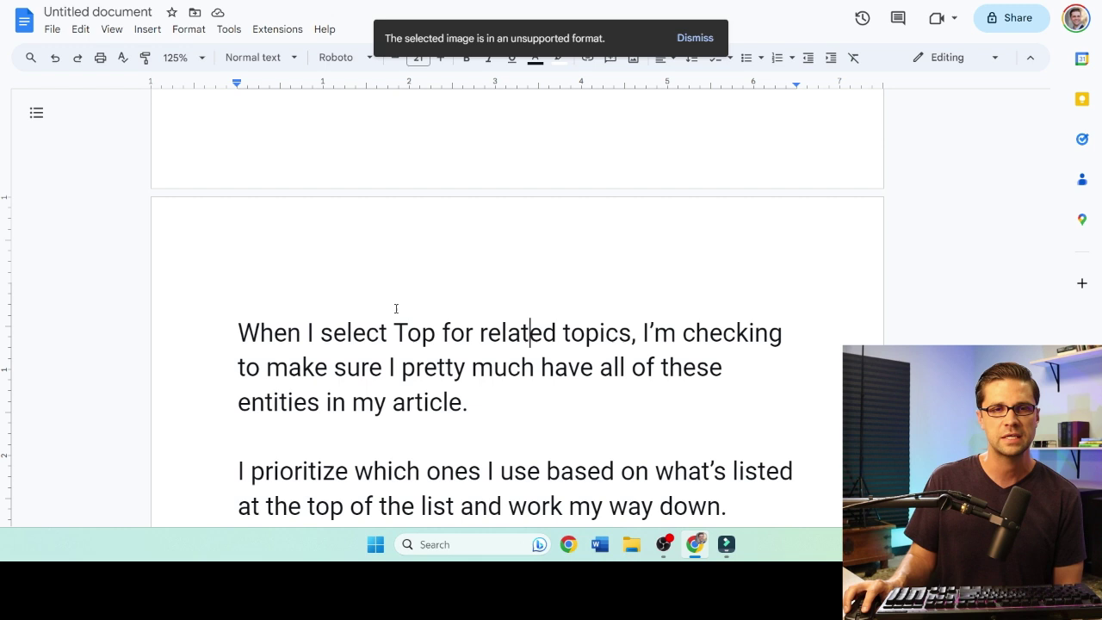
- Return to the notes and read how to prioritize related topics from the top of the list down
scroll(397, 310, "down", 1)
left_click_drag(386, 327, 639, 327)
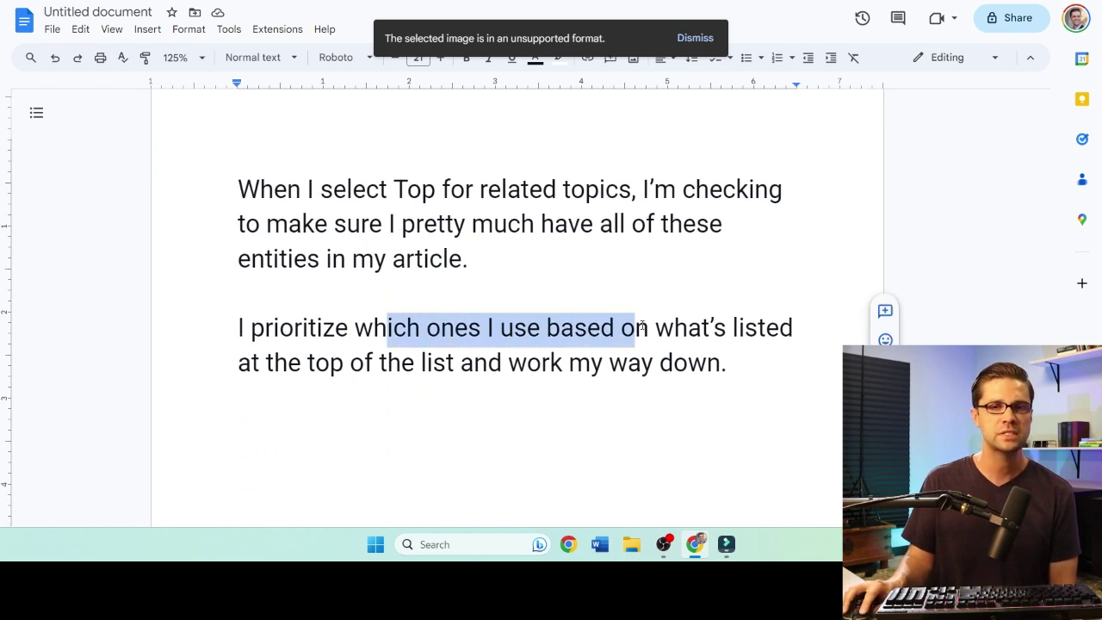
left_click(651, 328)
left_click_drag(270, 363, 544, 363)
left_click(540, 363)
- Read the tip on using these entities in the same sentence or paragraph as the core entity
scroll(445, 328, "down", 2)
scroll(439, 326, "up", 2)
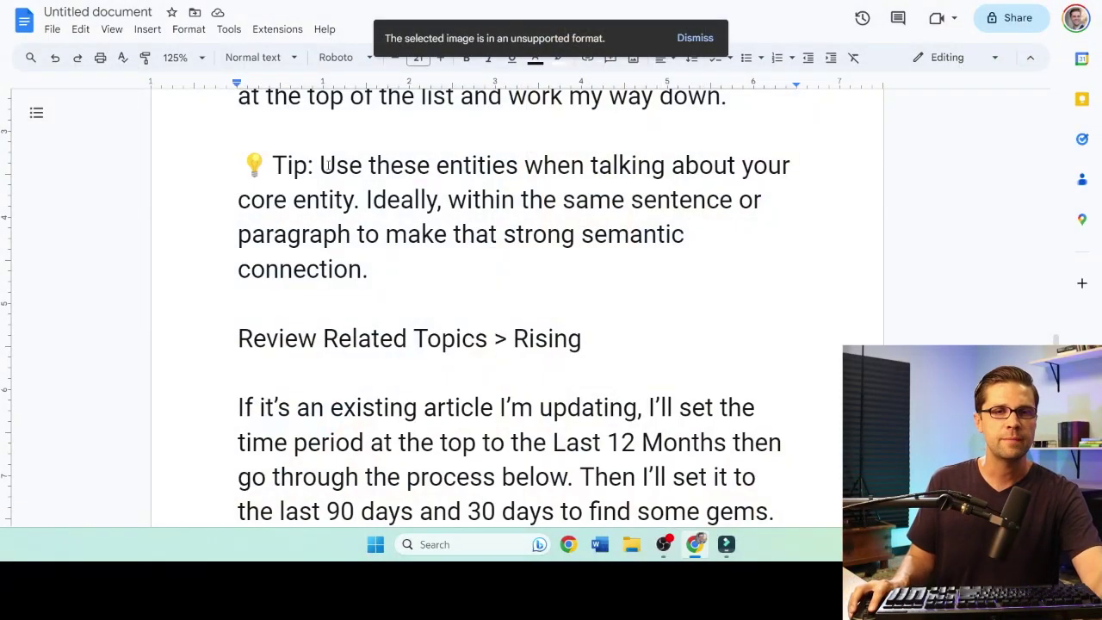
left_click_drag(323, 166, 651, 261)
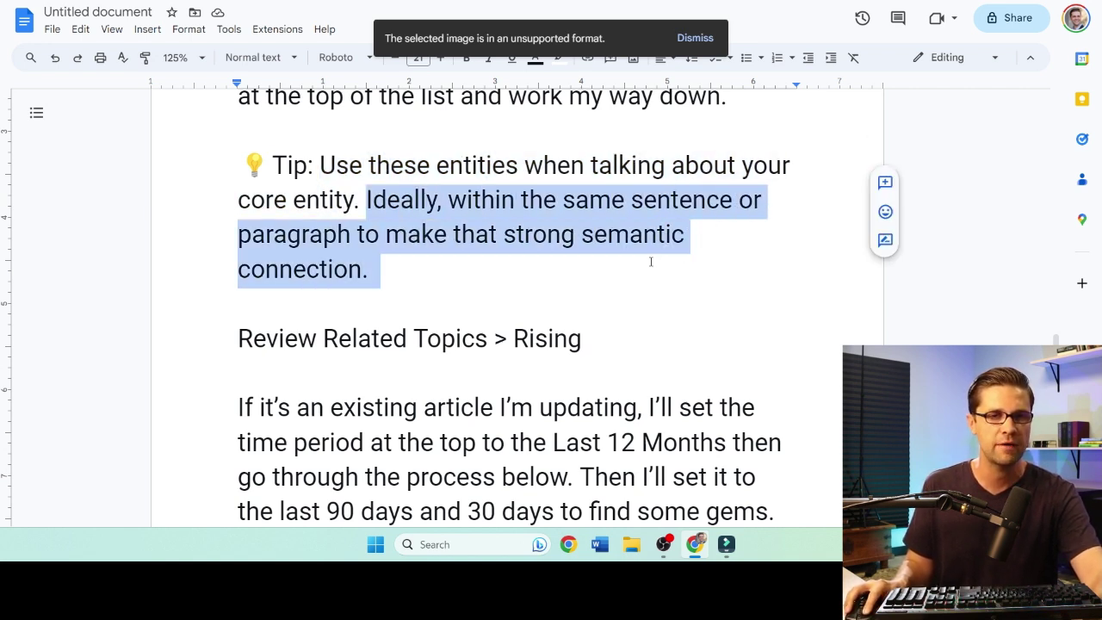
- Continue to the "Review Related Topics > Rising" notes, switch to Google Trends and set the Related topics list to Rising
left_click(623, 274)
scroll(498, 259, "down", 2)
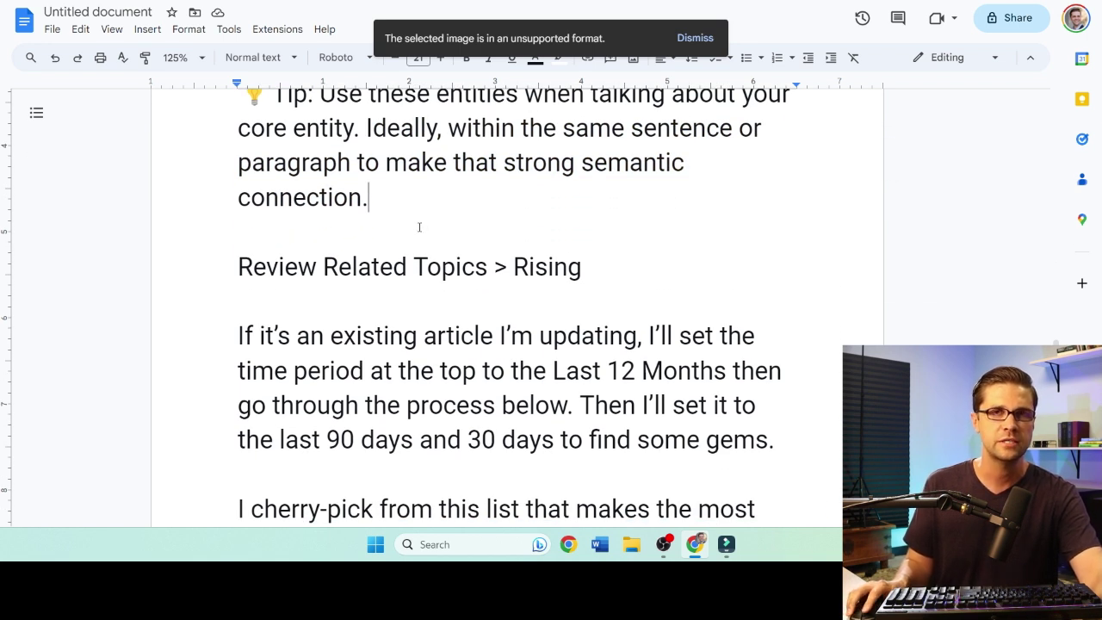
scroll(420, 227, "down", 2)
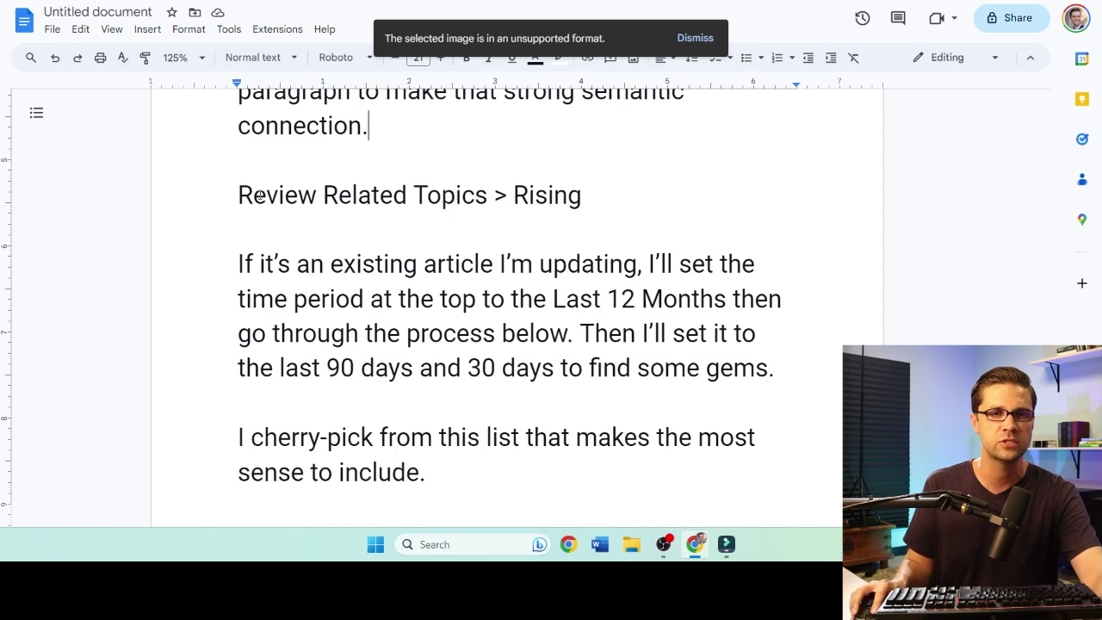
left_click(475, 195)
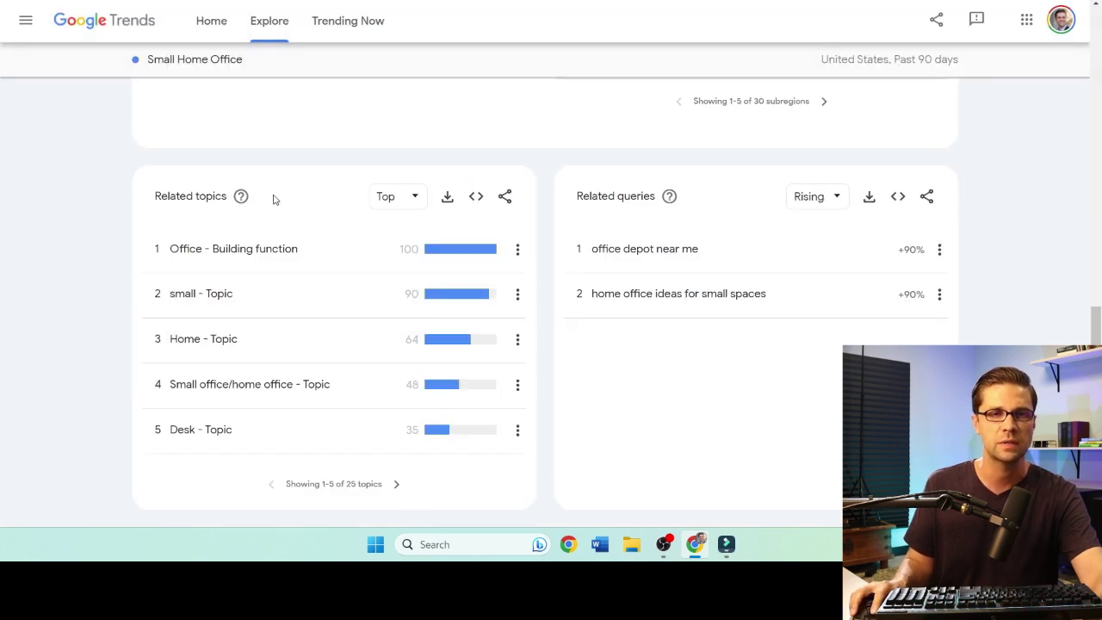
left_click(397, 198)
left_click(387, 171)
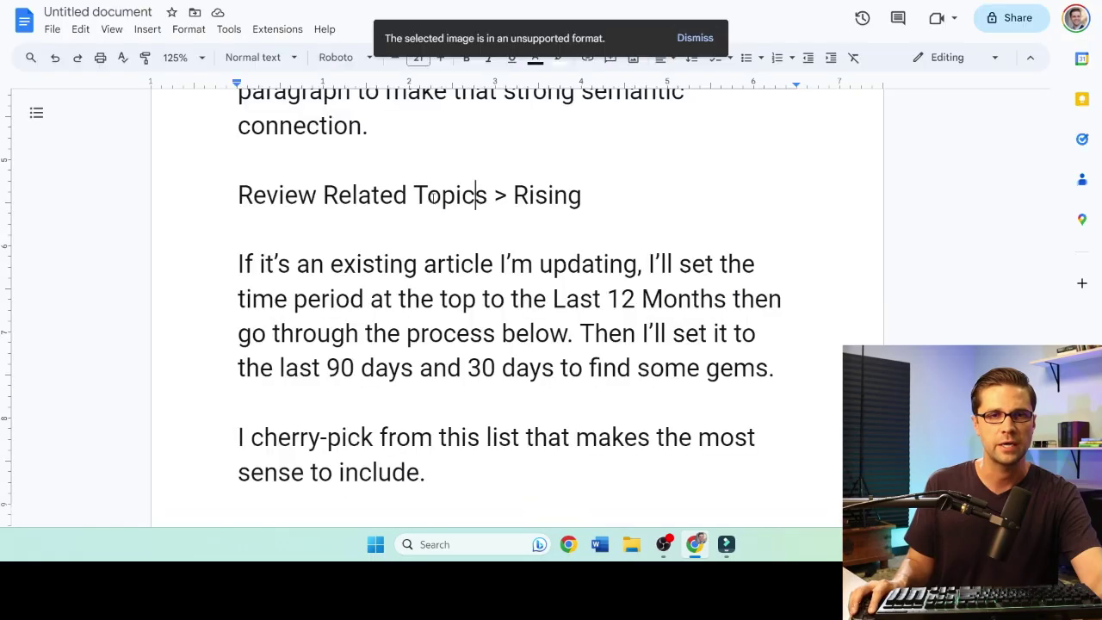
- Return to the notes and read which time periods to use for rising topics when updating an existing article
left_click_drag(243, 266, 655, 265)
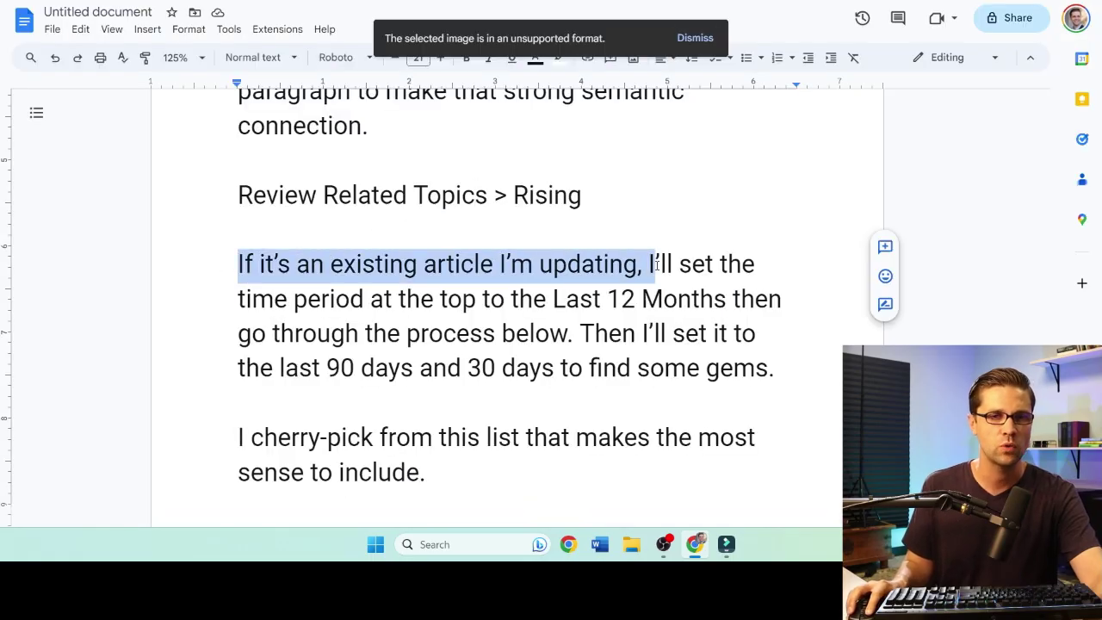
left_click(654, 265)
left_click_drag(251, 299, 580, 299)
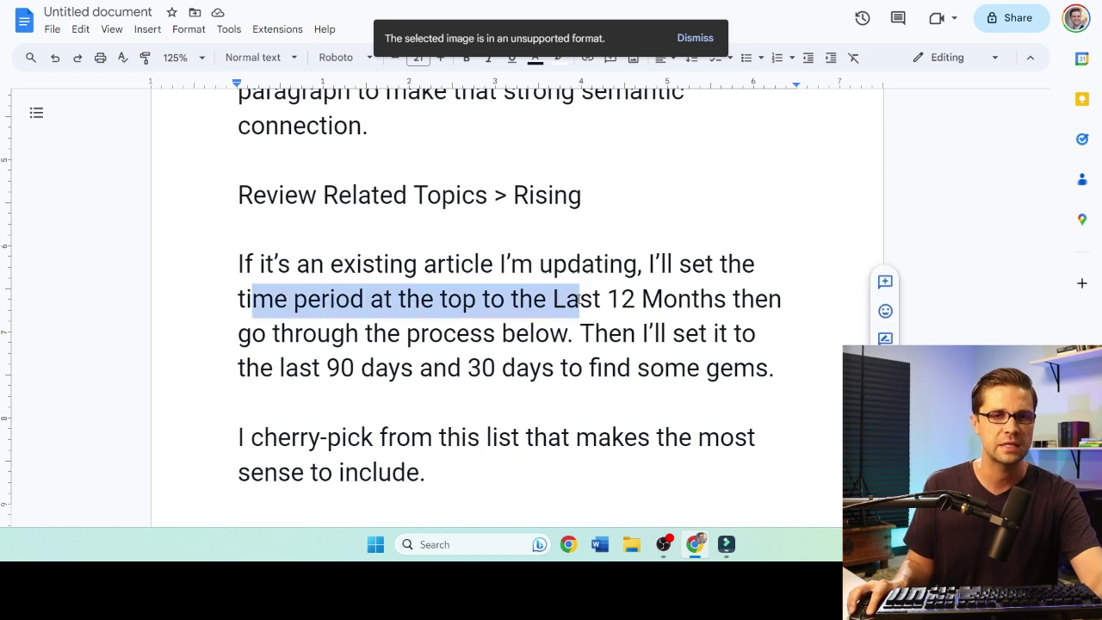
left_click(642, 298)
scroll(364, 288, "down", 1)
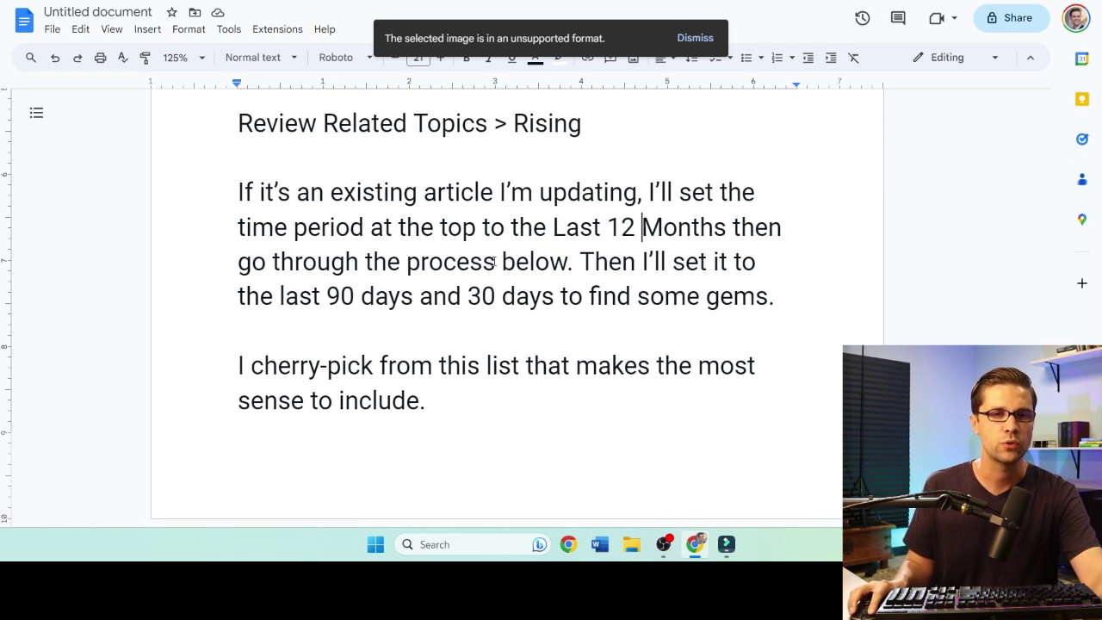
left_click_drag(603, 260, 707, 262)
left_click(707, 262)
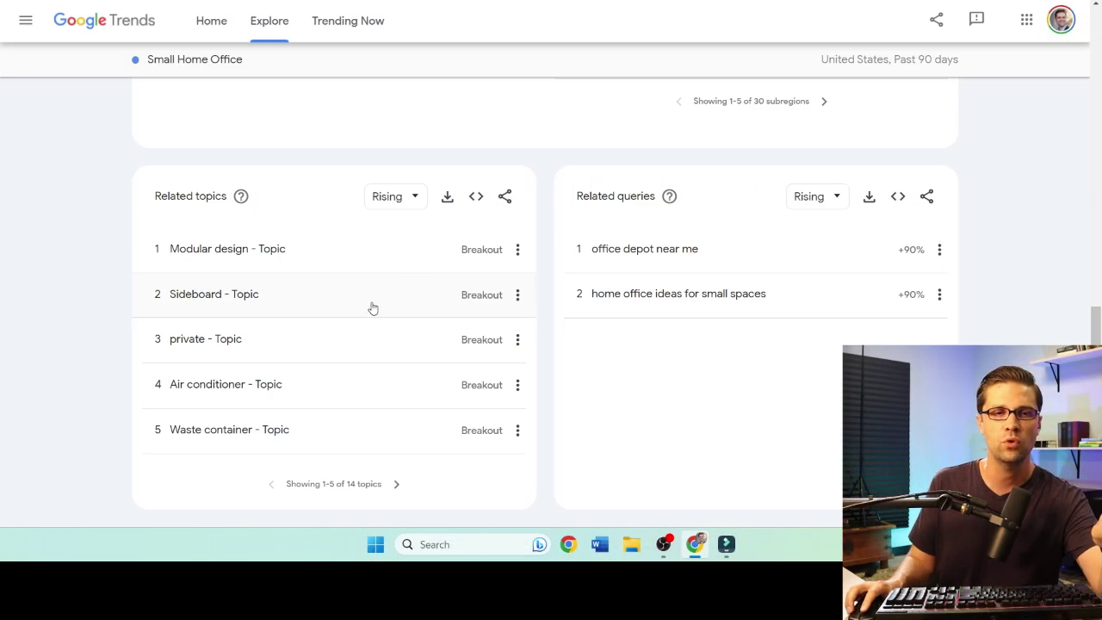
- Switch to Google Trends, browse the first two pages of rising related topics and open the Modular design topic
left_click(396, 484)
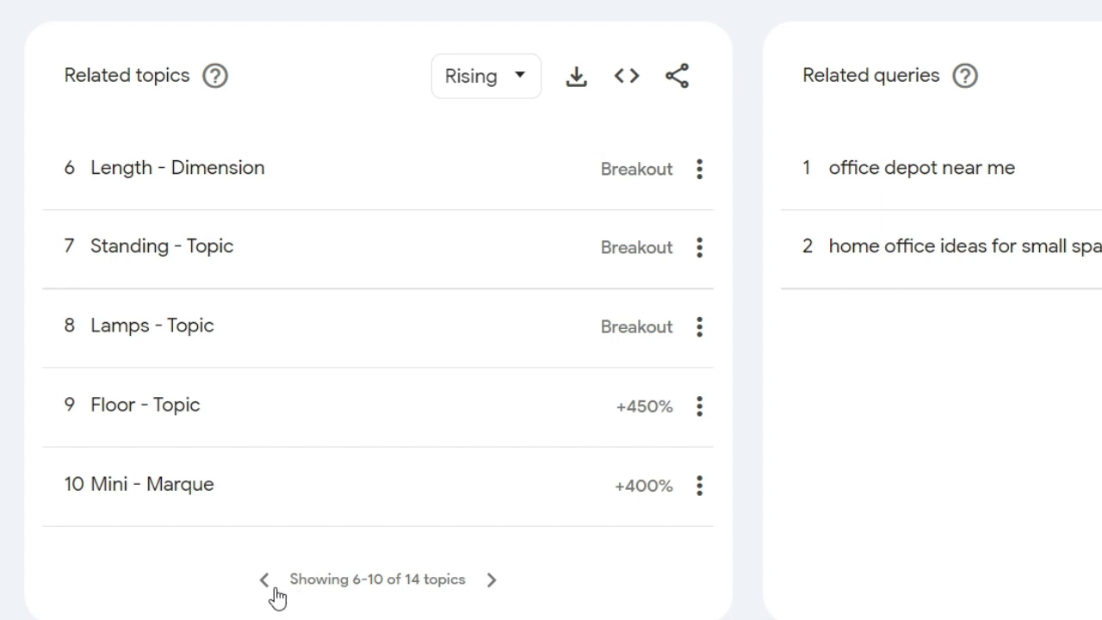
left_click(274, 587)
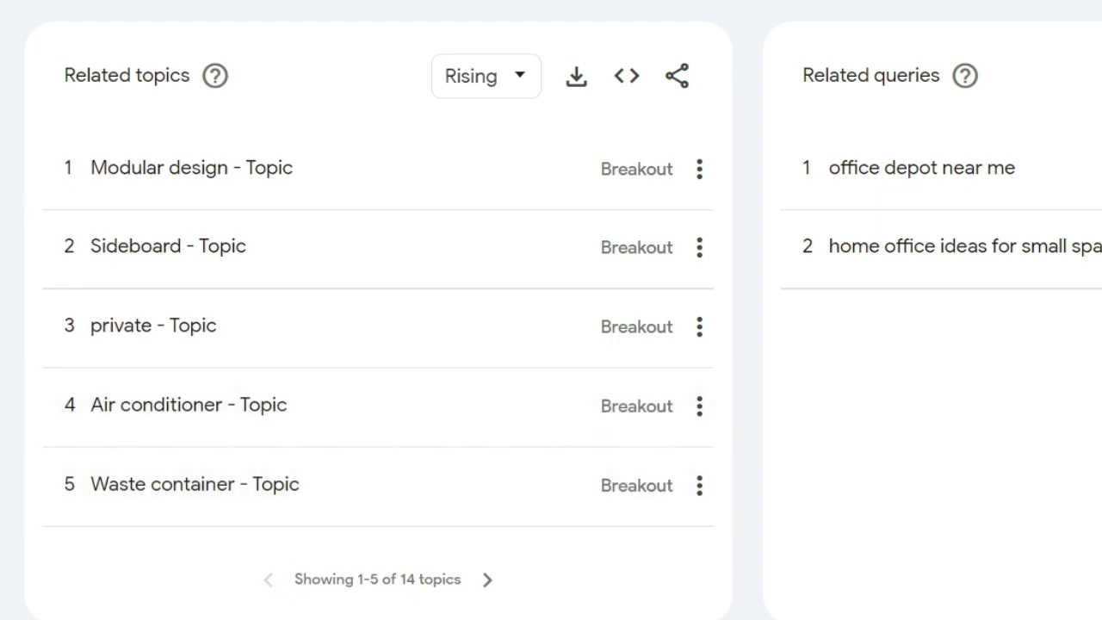
left_click(191, 169)
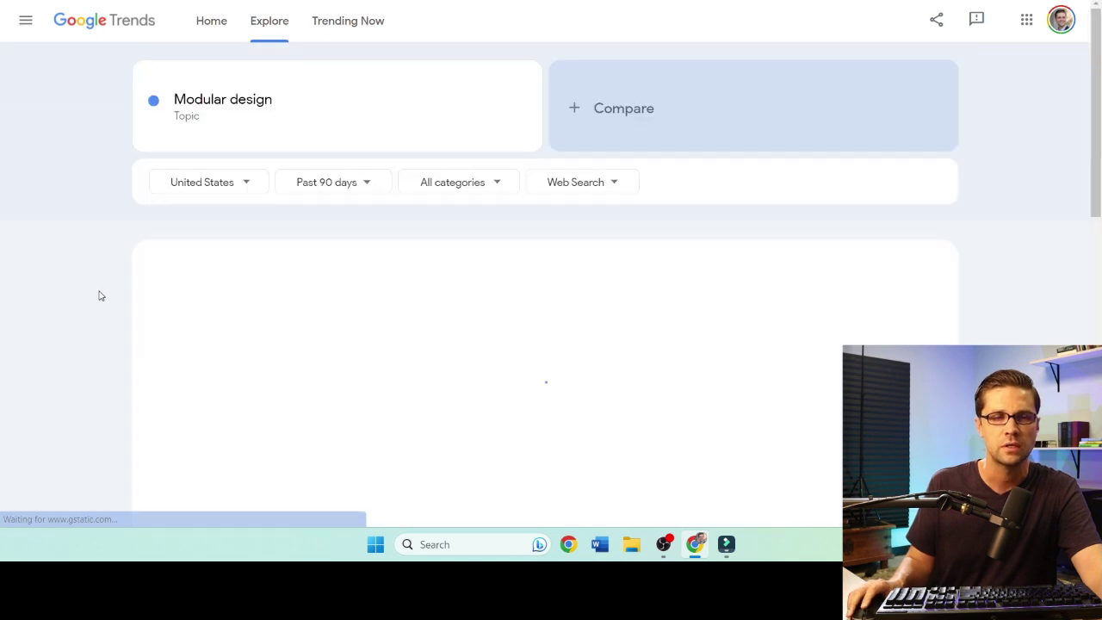
- Set the time period to Past 5 years and examine the Modular design topic's interest over time
scroll(86, 336, "down", 1)
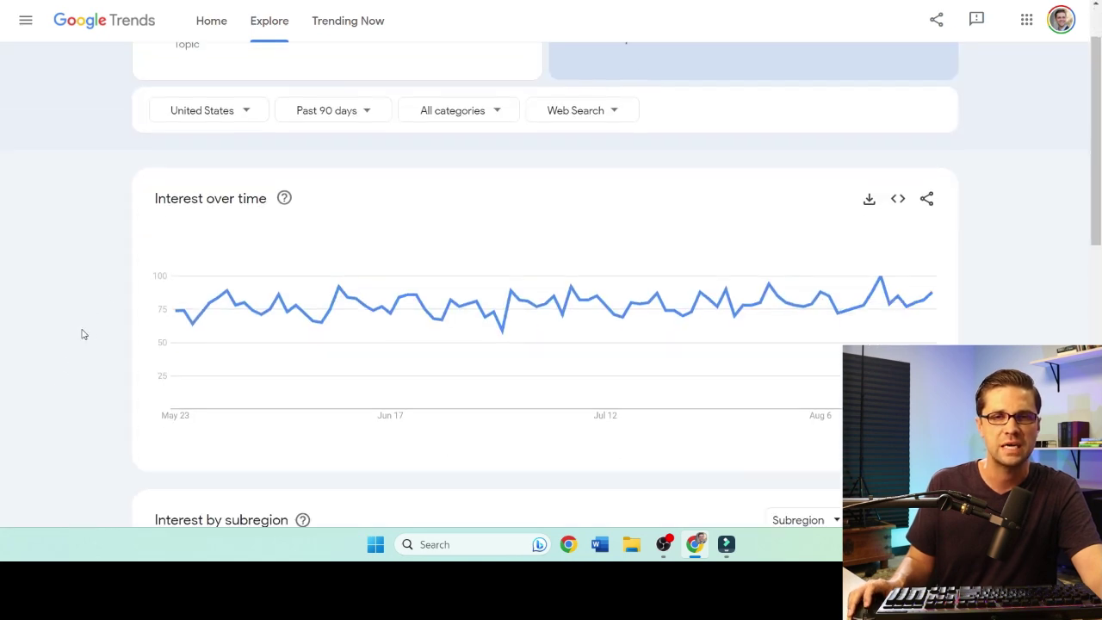
left_click(331, 110)
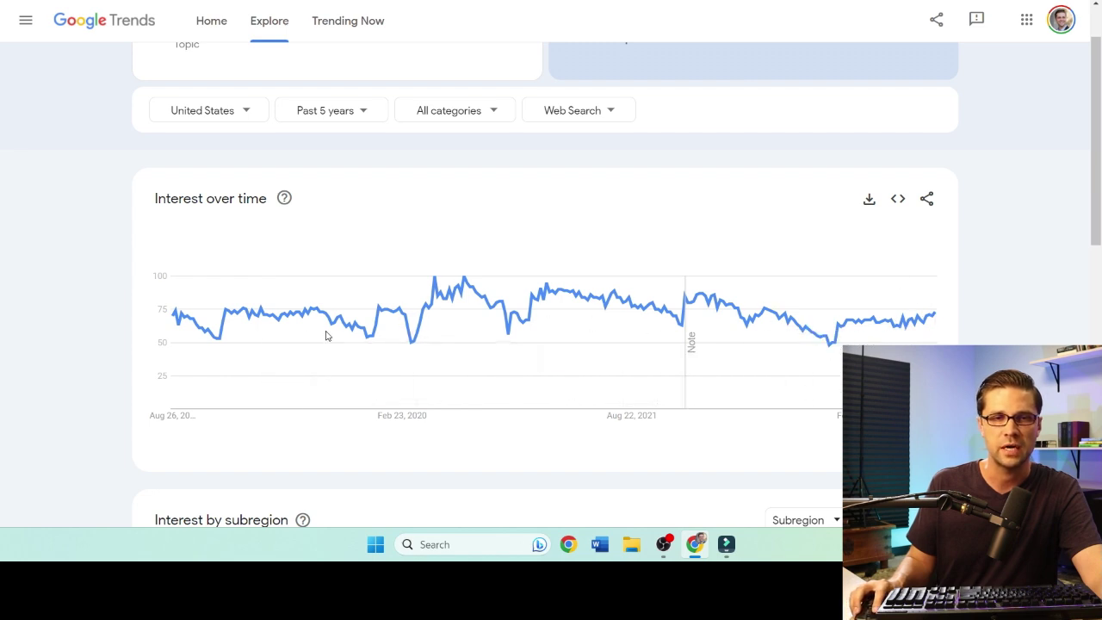
scroll(87, 358, "up", 1)
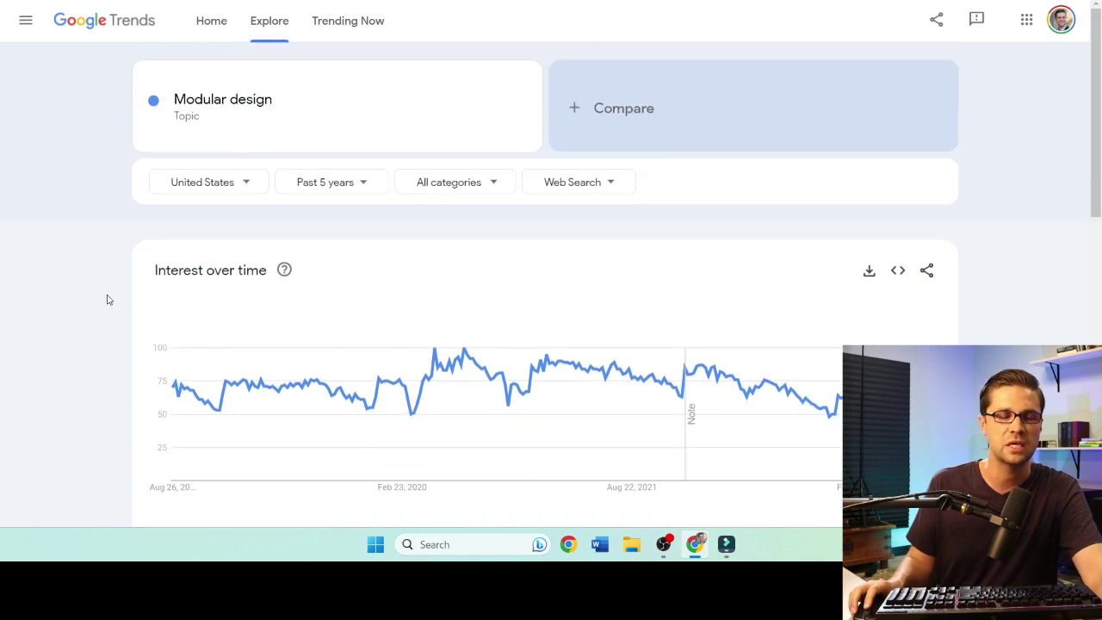
- Go back to the Past 90 days results for Modular design and review its rising related topics and queries
key("alt+Left")
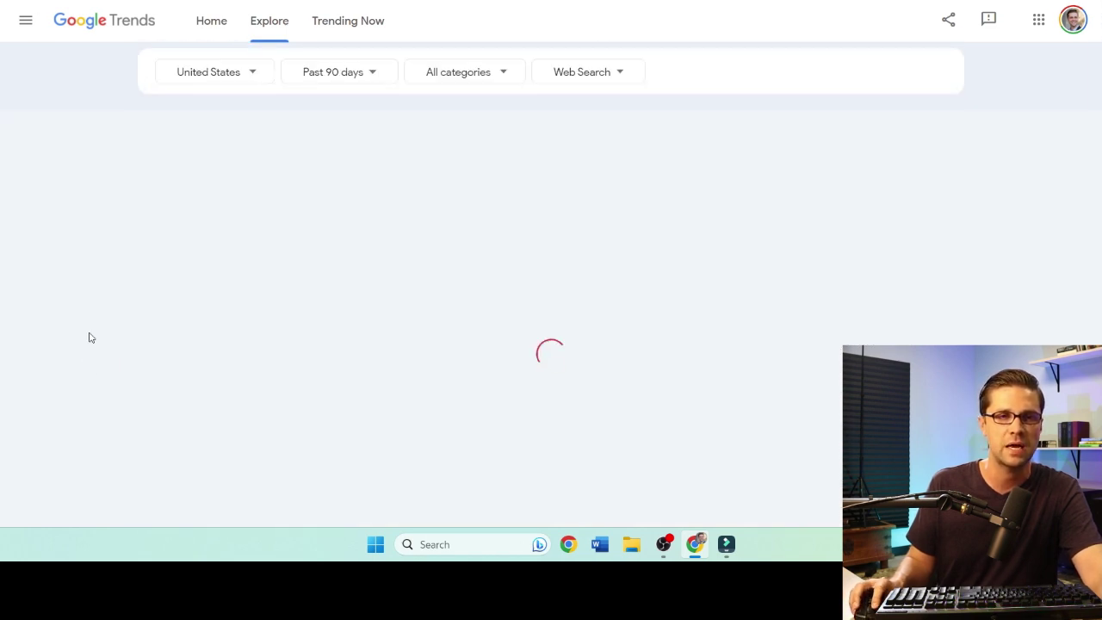
scroll(90, 334, "down", 4)
scroll(90, 331, "down", 5)
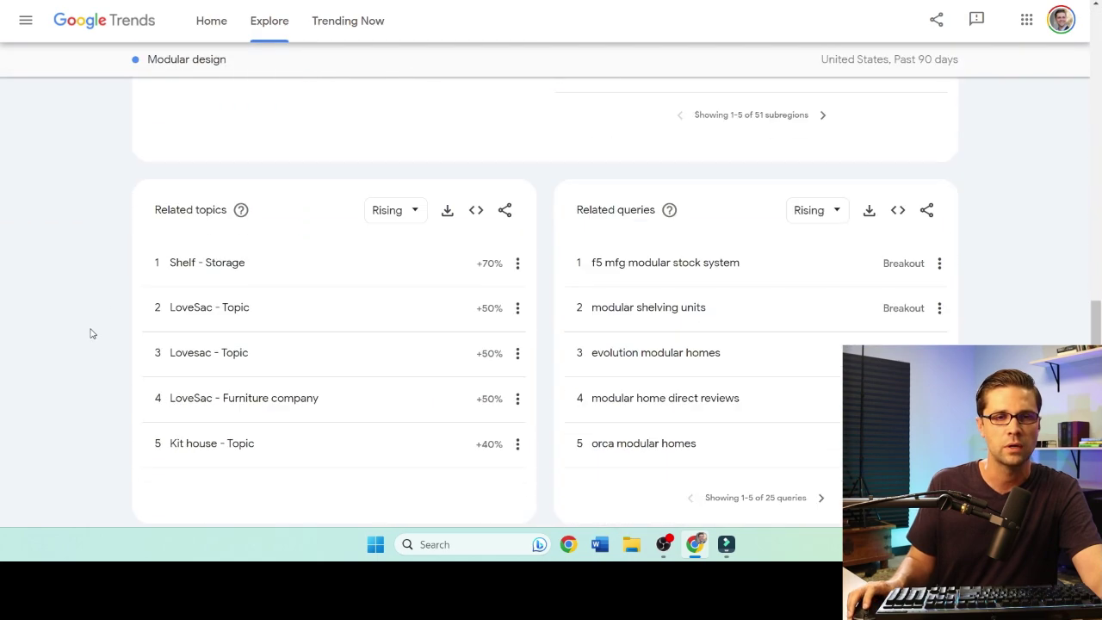
scroll(77, 318, "up", 10)
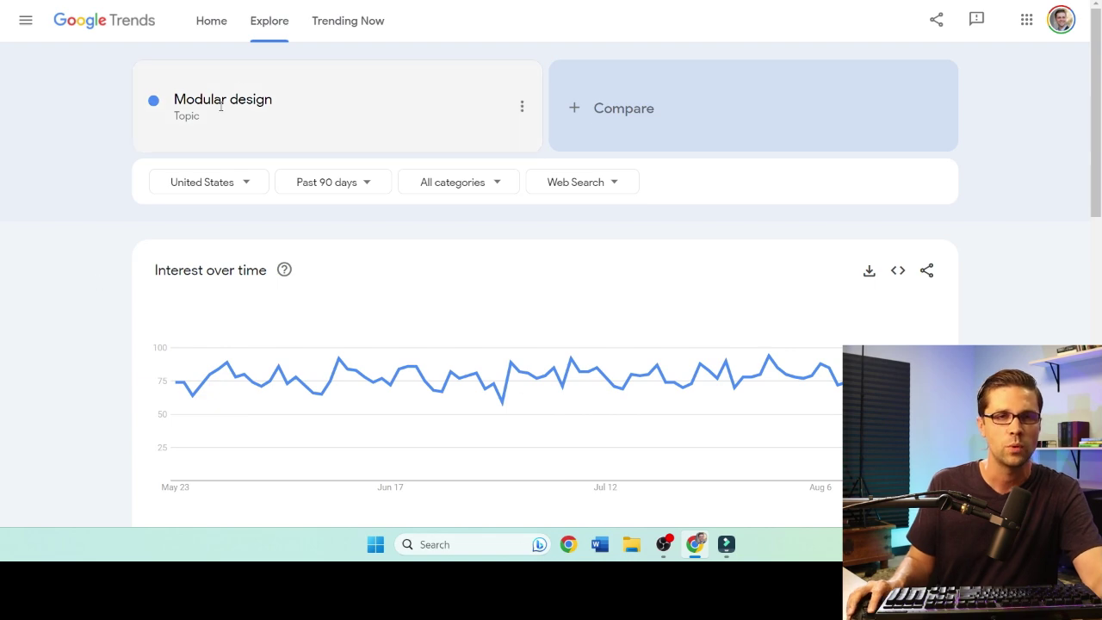
scroll(99, 286, "down", 10)
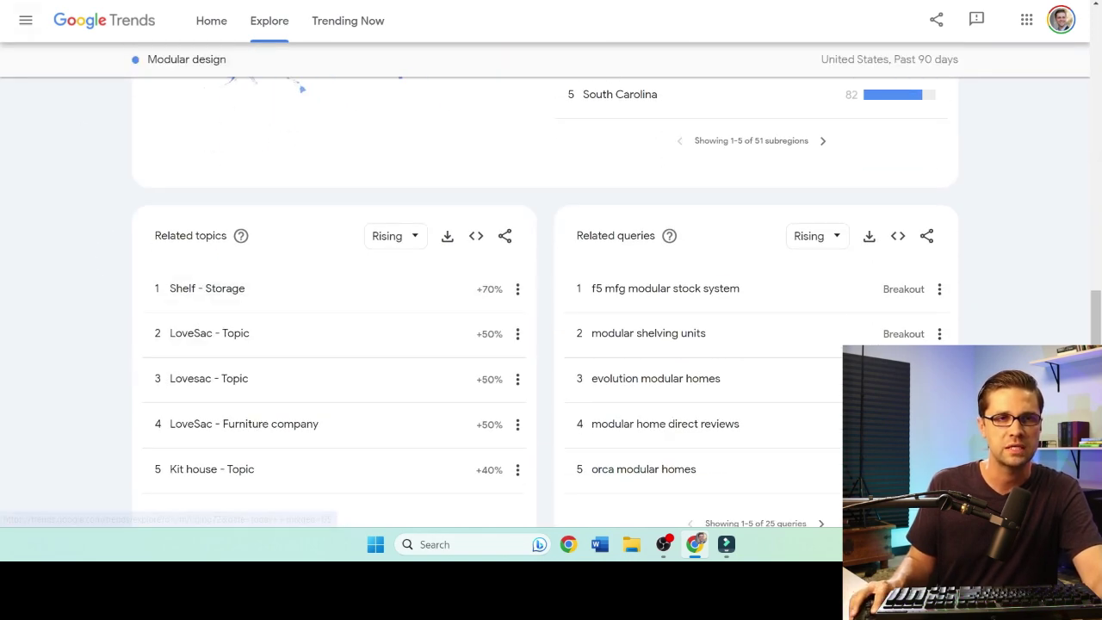
- Return to the Small Home Office results and go to their related topics
key("alt+Left")
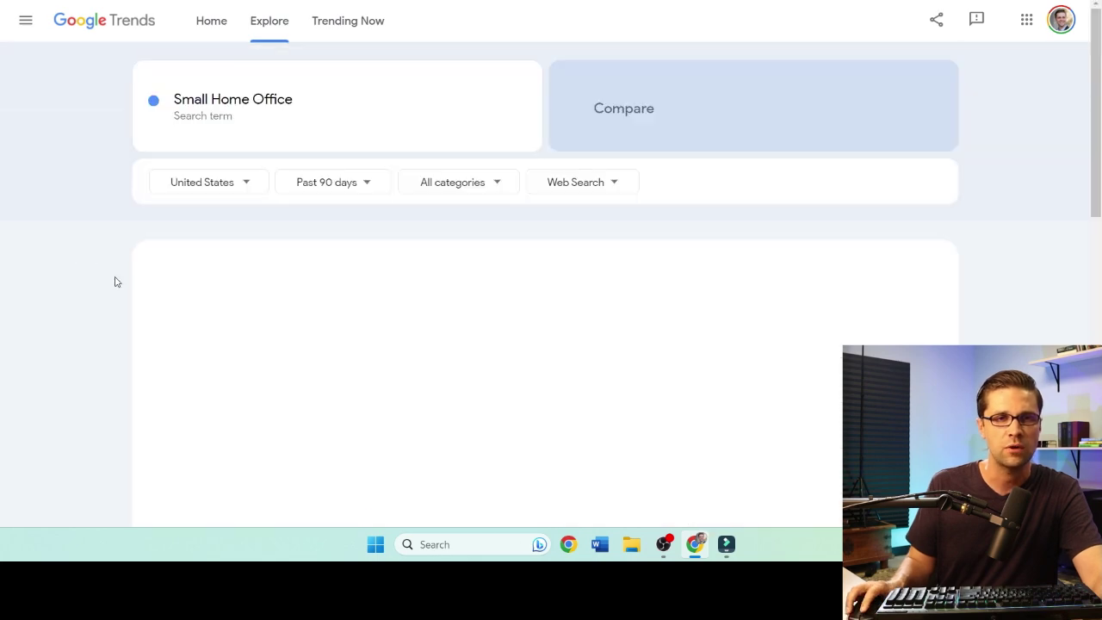
scroll(62, 334, "down", 3)
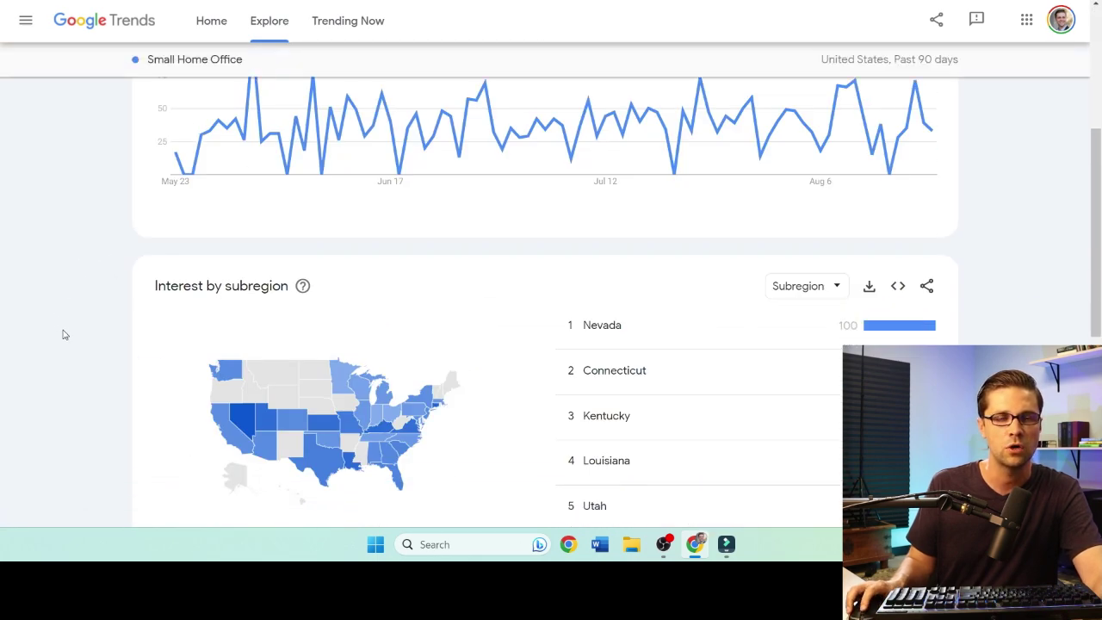
scroll(62, 334, "down", 5)
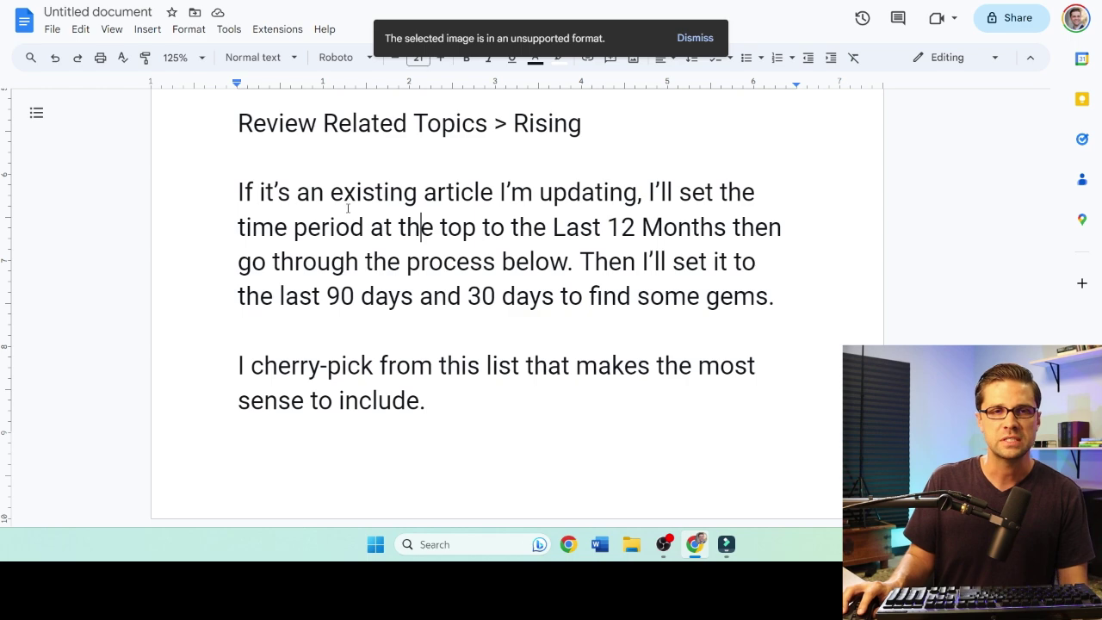
- Switch to the notes and read about cherry-picking sensible rising topics and about topics without a lasting strong connection
scroll(296, 265, "down", 1)
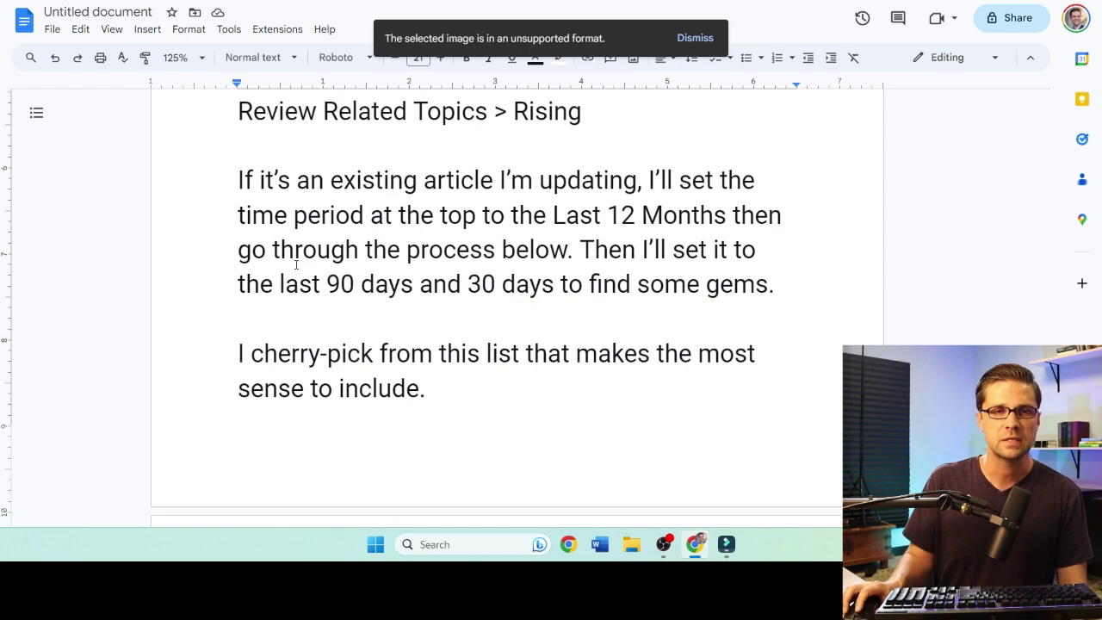
scroll(296, 264, "down", 2)
left_click_drag(231, 223, 467, 222)
left_click(467, 223)
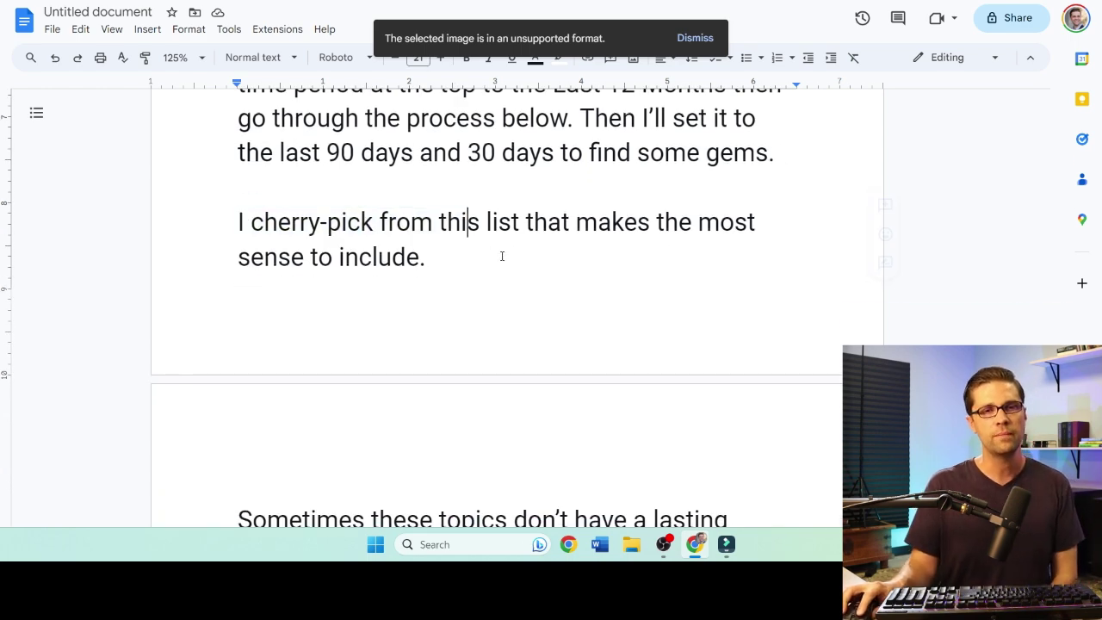
left_click(475, 255)
scroll(428, 261, "down", 3)
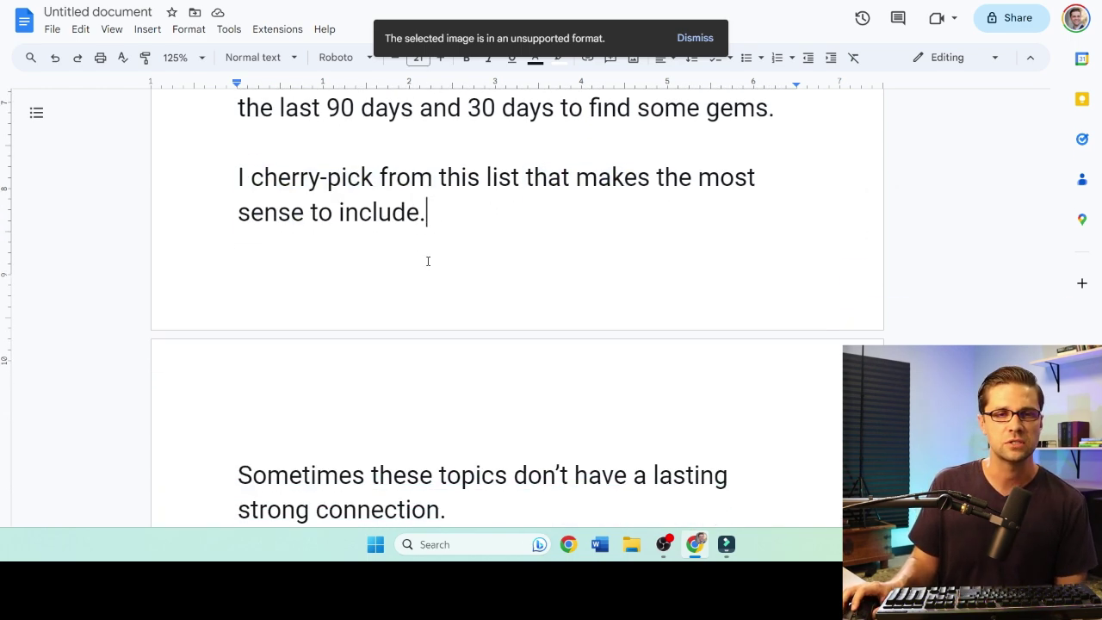
scroll(428, 261, "down", 3)
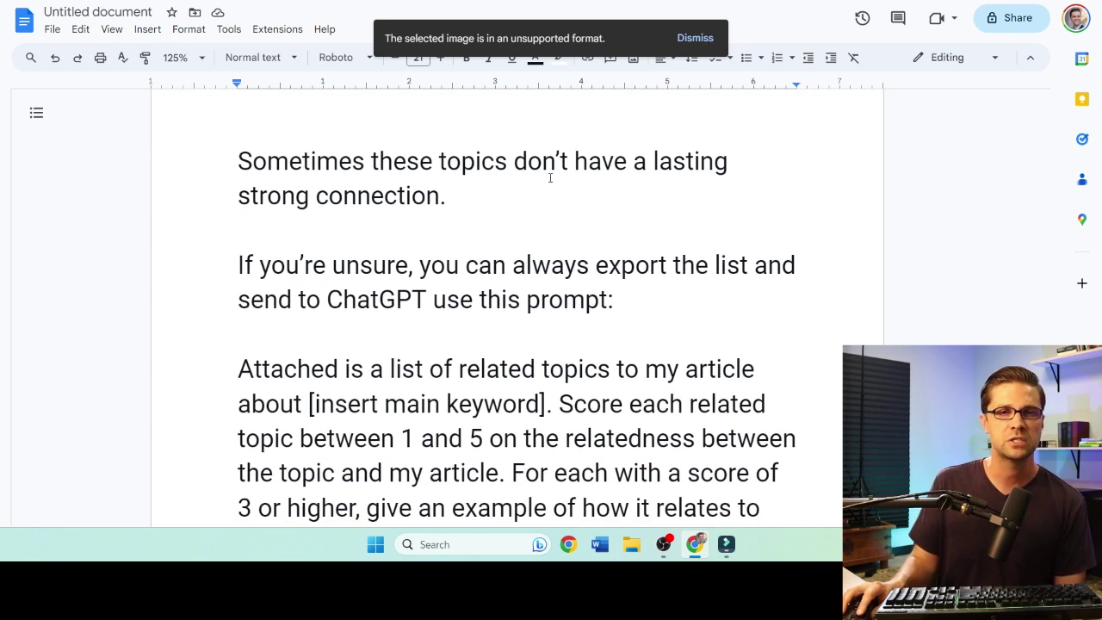
- Read the advice on exporting the topic list to ChatGPT and highlight the prompt for scoring each related topic
left_click_drag(239, 267, 787, 267)
left_click(655, 287)
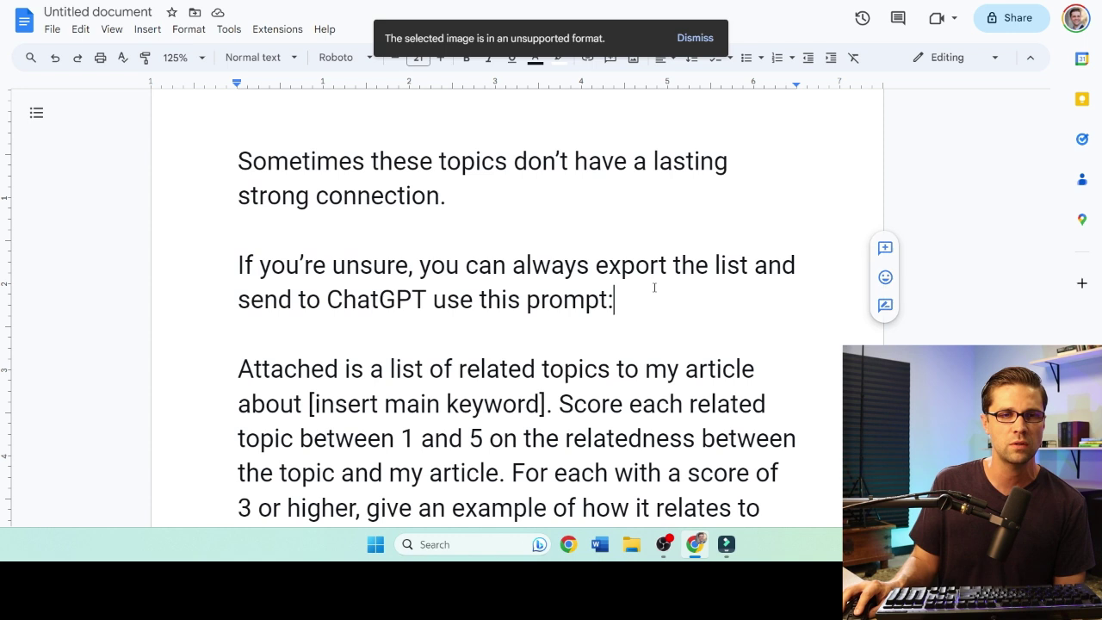
left_click(321, 300)
scroll(291, 267, "down", 2)
scroll(290, 267, "down", 1)
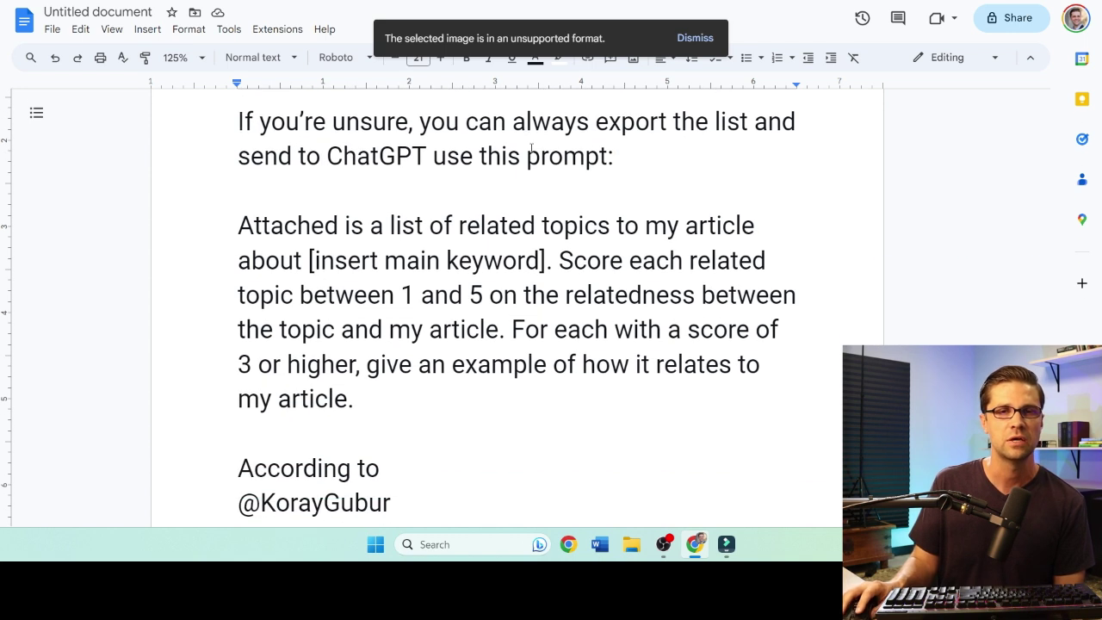
left_click_drag(240, 226, 458, 416)
left_click(447, 401)
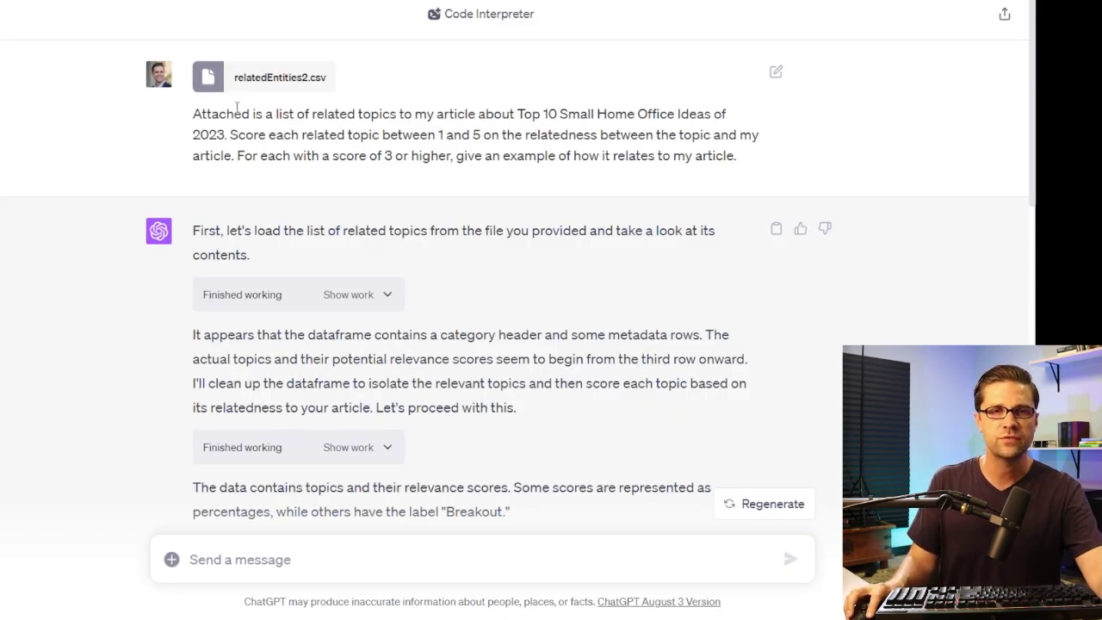
- Switch to the ChatGPT conversation and examine the prompt, highlighting the article title "Top 10 Small Home Office Ideas of 2023"
double_click(237, 108)
left_click(479, 123)
left_click_drag(519, 114, 230, 133)
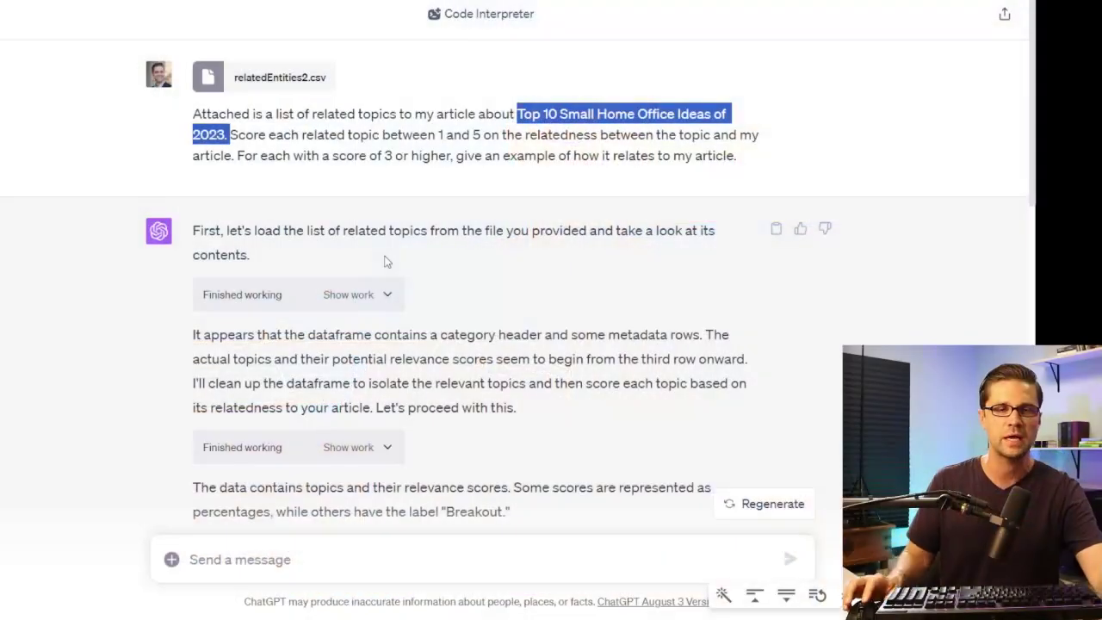
left_click(386, 261)
- Read through ChatGPT's scoring approach and the full list of topics with a score of 3 or higher
scroll(387, 283, "down", 3)
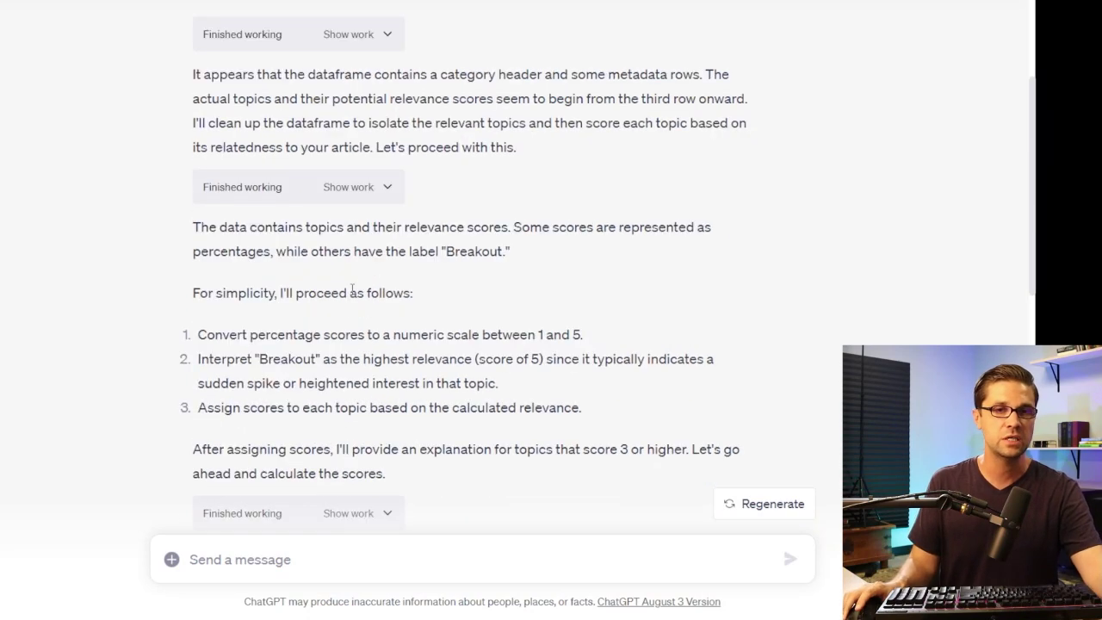
scroll(354, 283, "down", 6)
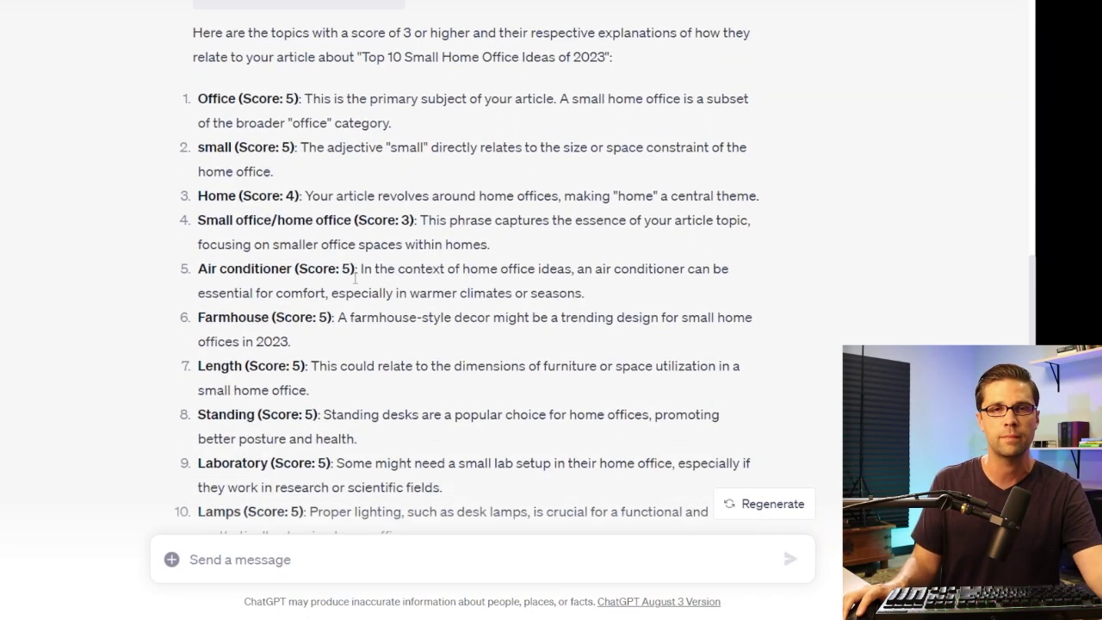
scroll(339, 287, "up", 4)
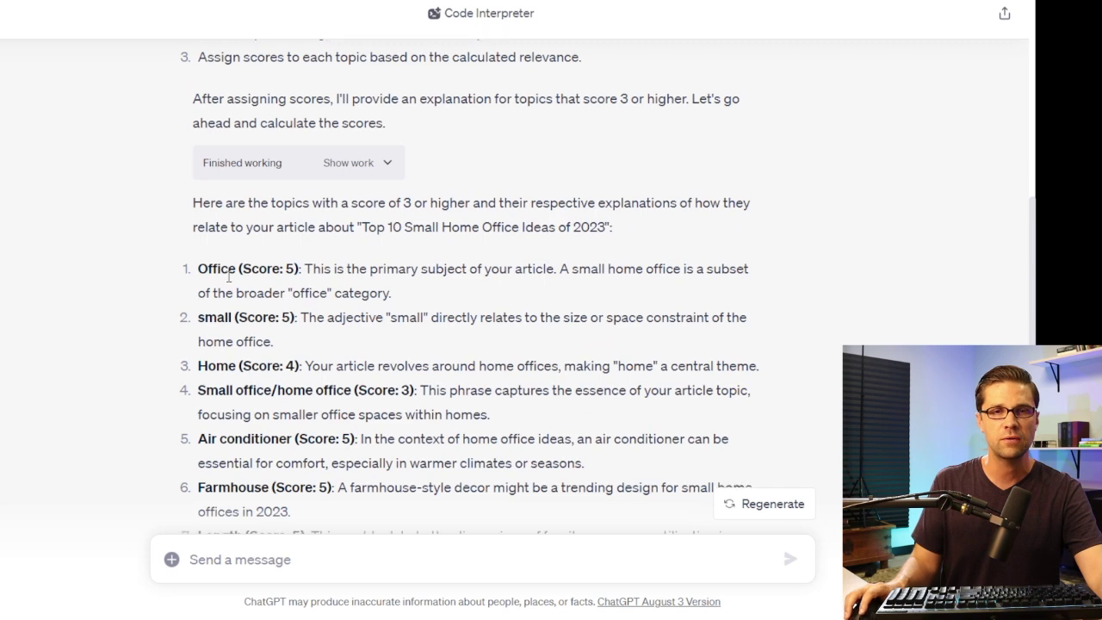
scroll(316, 267, "down", 3)
scroll(336, 274, "down", 5)
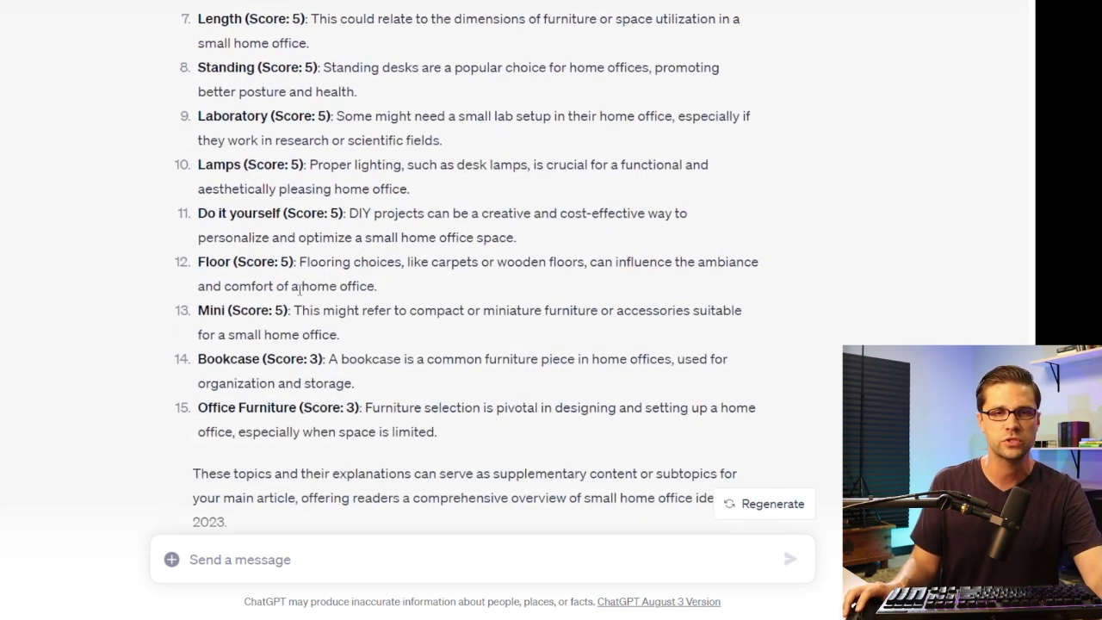
- Go back up the scored topic list and highlight the Farmhouse entry
scroll(276, 292, "up", 2)
scroll(260, 192, "up", 2)
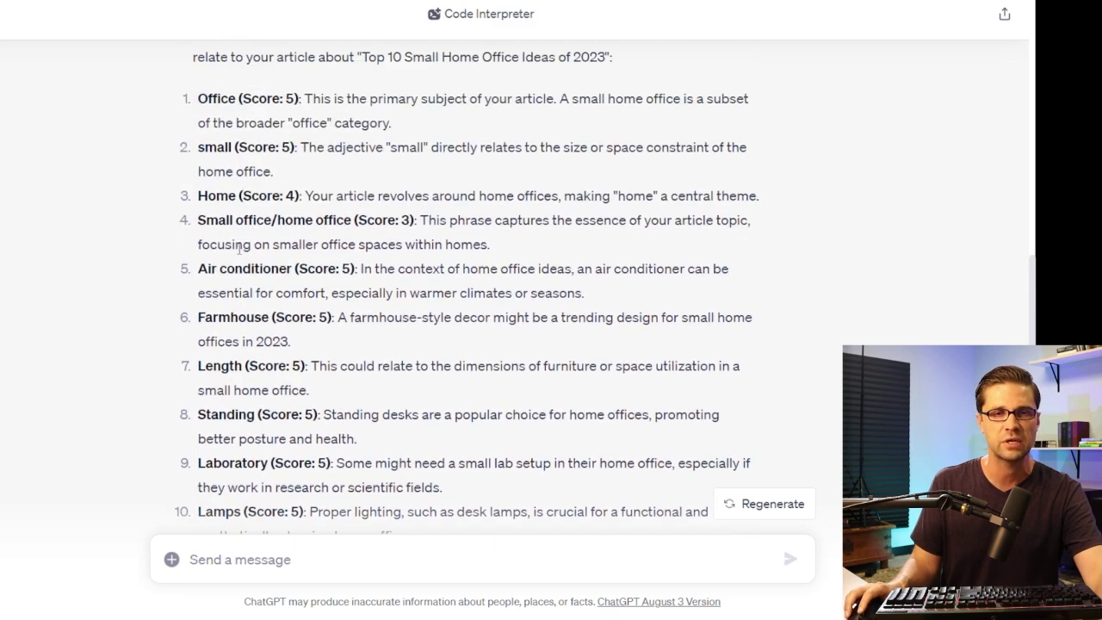
scroll(248, 264, "down", 1)
double_click(238, 230)
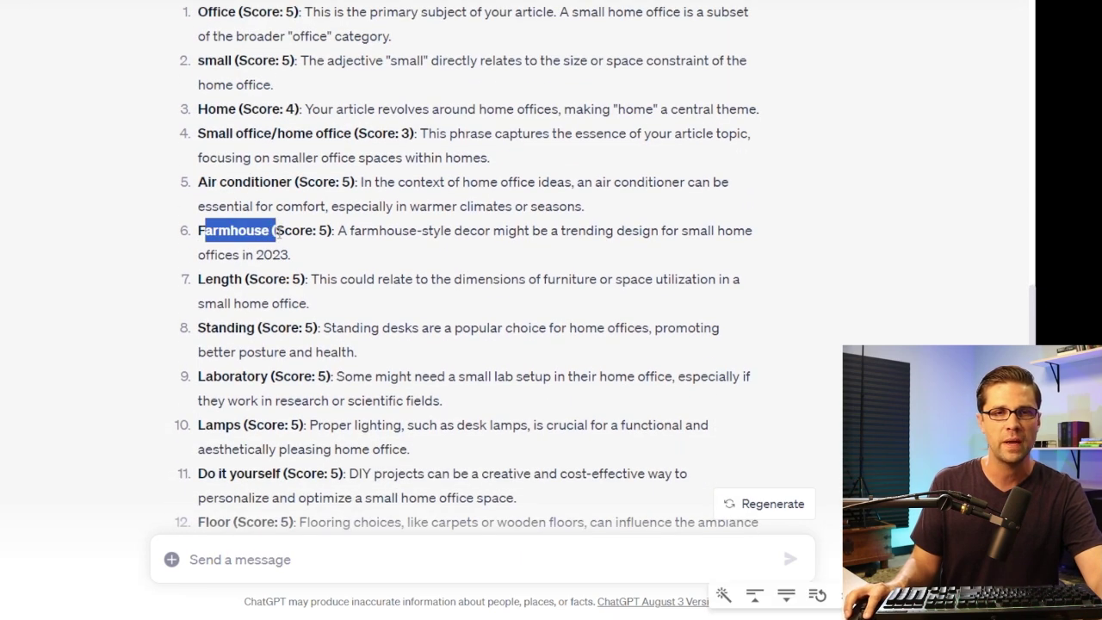
- Read ChatGPT's explanations for the scored topics, highlighting the ones for Farmhouse and Mini
left_click(355, 255)
left_click_drag(321, 312, 446, 334)
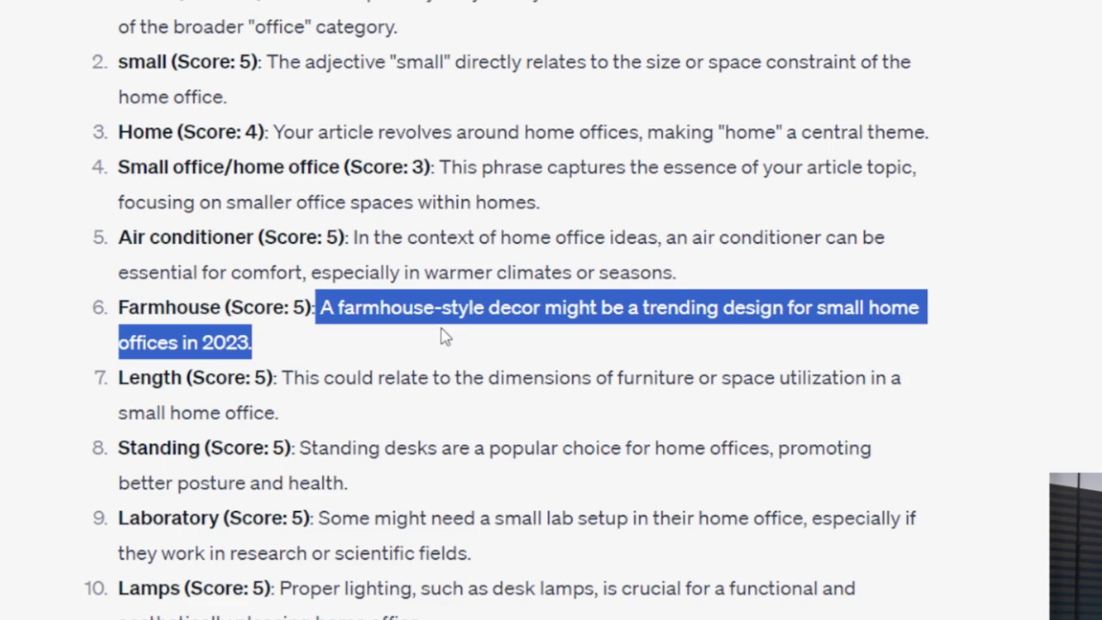
left_click(445, 334)
left_click_drag(502, 309, 616, 308)
left_click(601, 345)
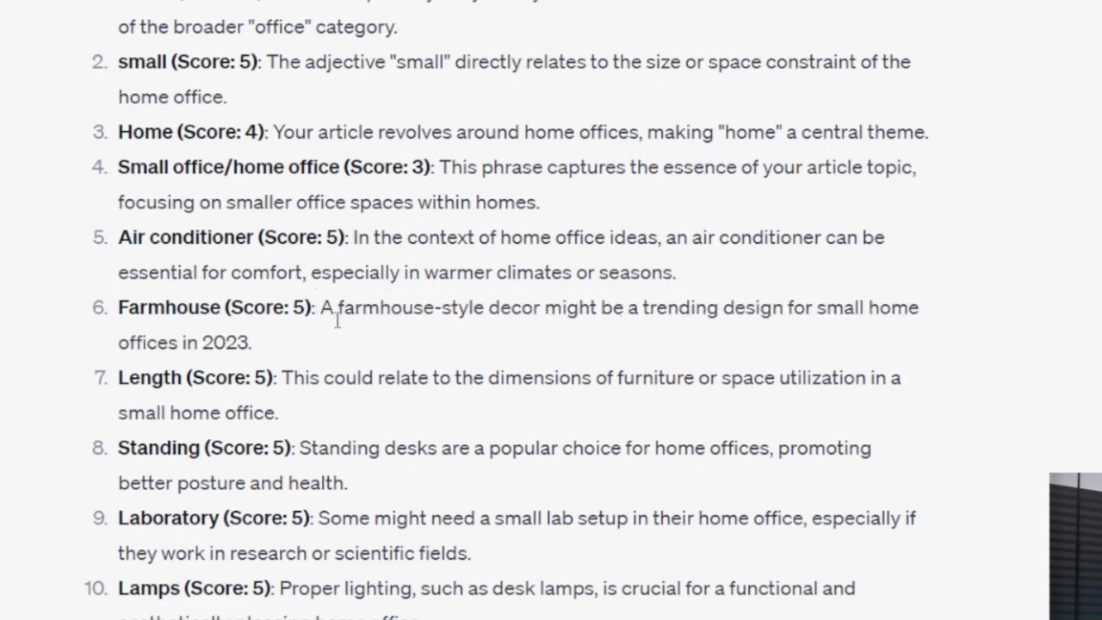
scroll(248, 339, "down", 3)
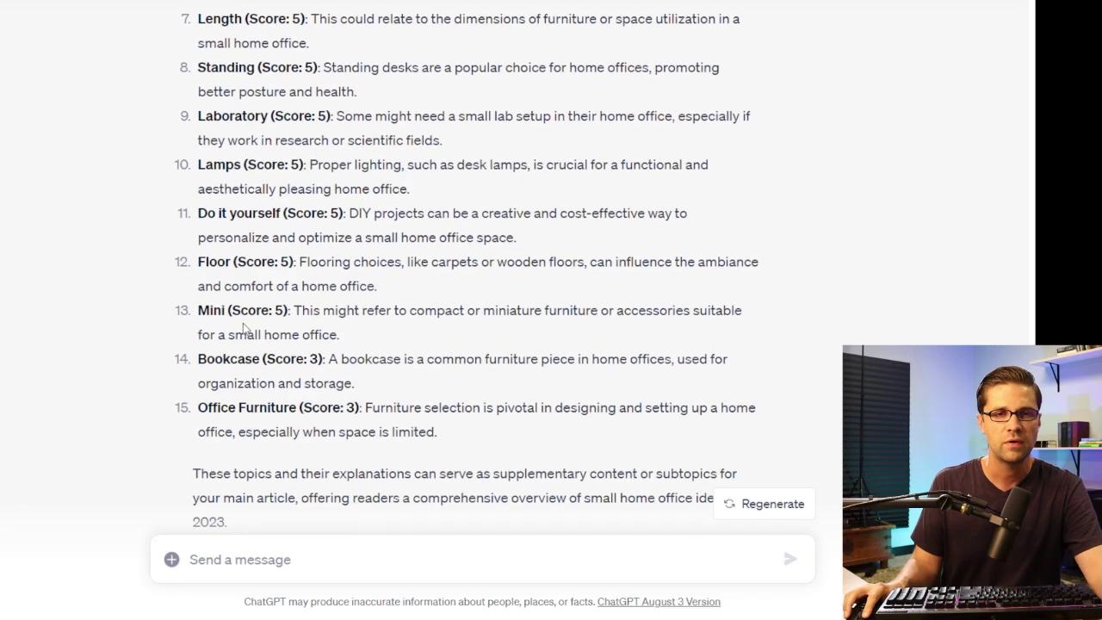
left_click_drag(295, 310, 478, 333)
left_click(493, 328)
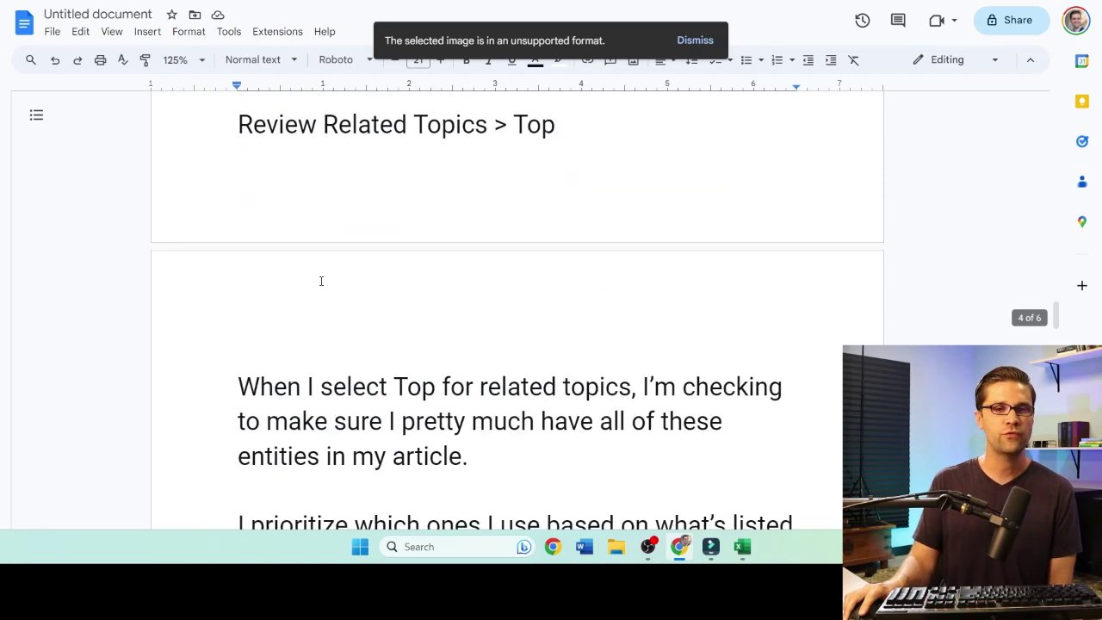
- Switch to the Google Docs notes and read the podcast tip, highlighting the text on associating trending topics with the site
scroll(321, 258, "down", 1)
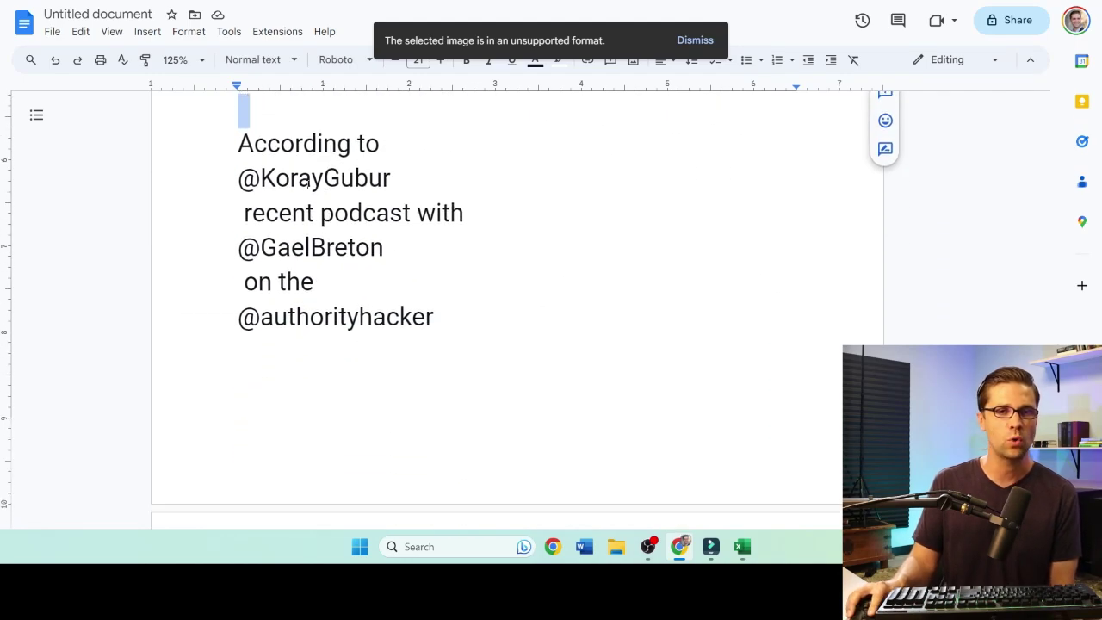
left_click(292, 178)
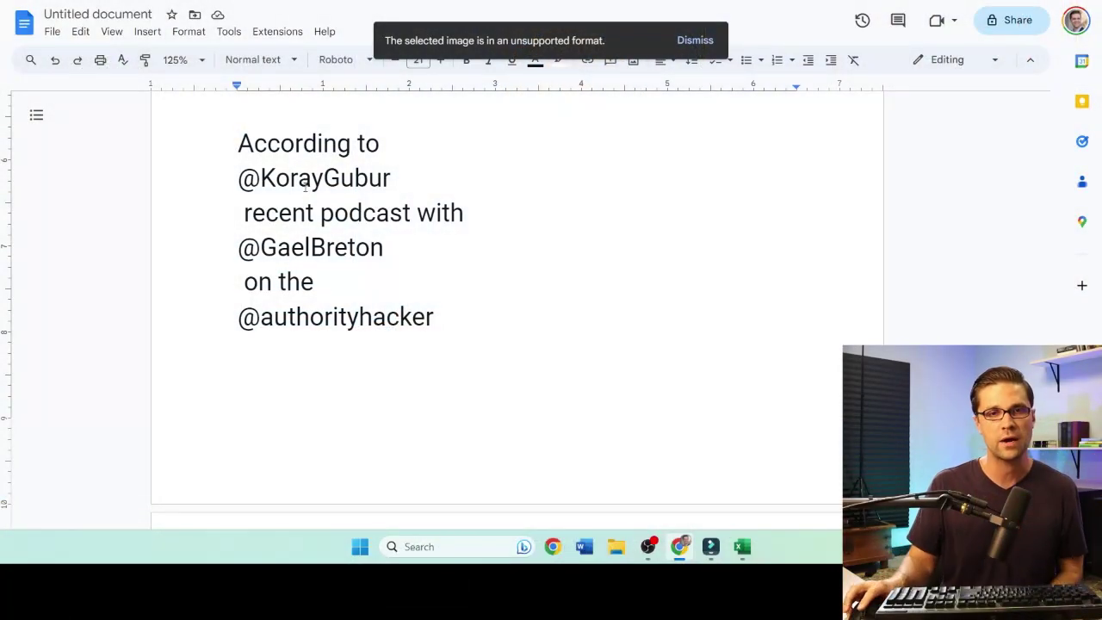
scroll(306, 187, "down", 5)
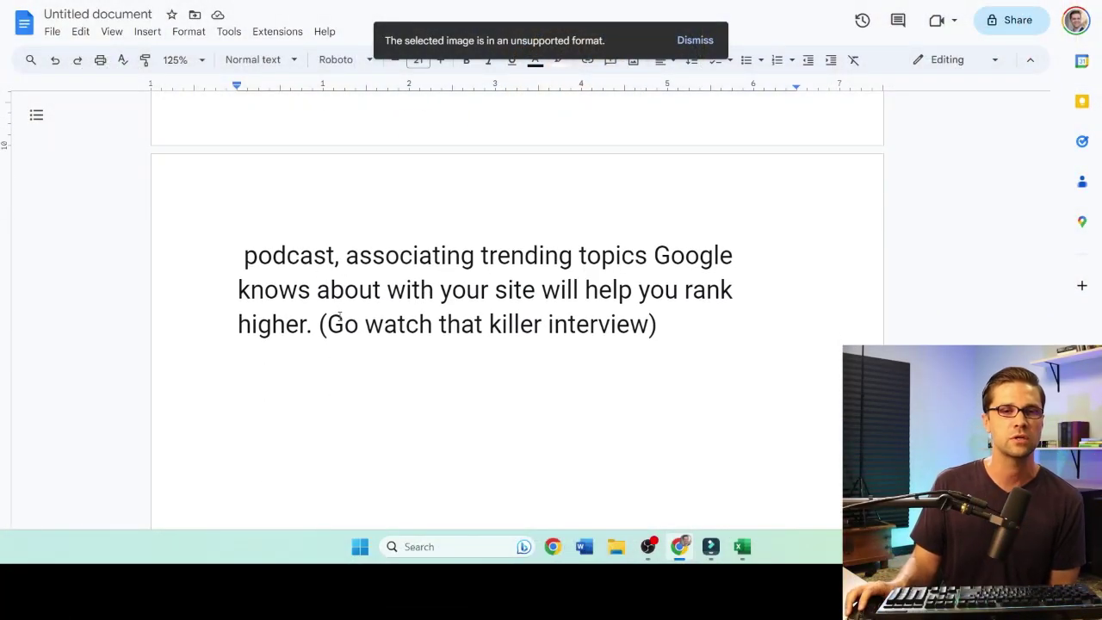
left_click_drag(346, 255, 720, 245)
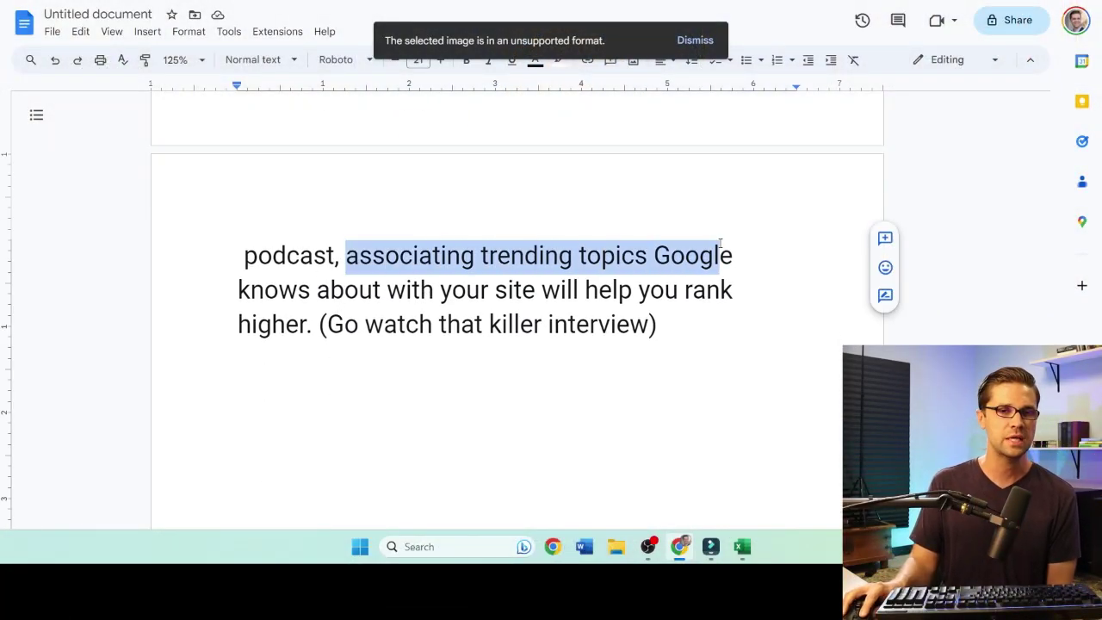
left_click(446, 255)
left_click_drag(405, 291, 614, 290)
left_click(613, 291)
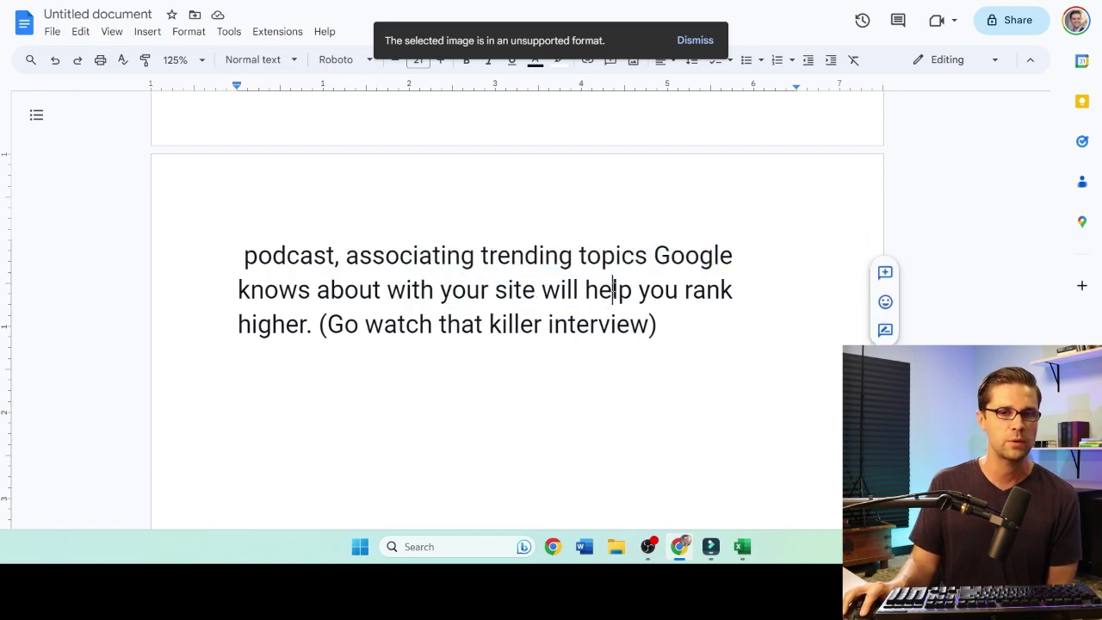
left_click_drag(330, 327, 659, 325)
left_click(489, 290)
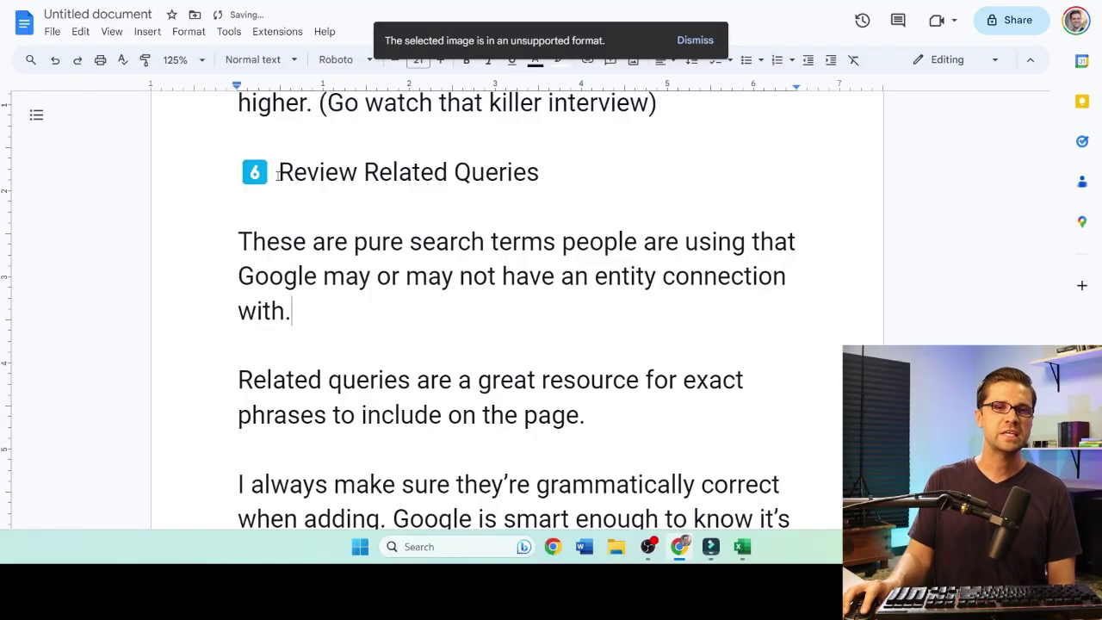
- Read step 6, "Review Related Queries", highlighting its heading and the description of queries as pure search terms
left_click_drag(277, 174, 542, 173)
left_click(665, 153)
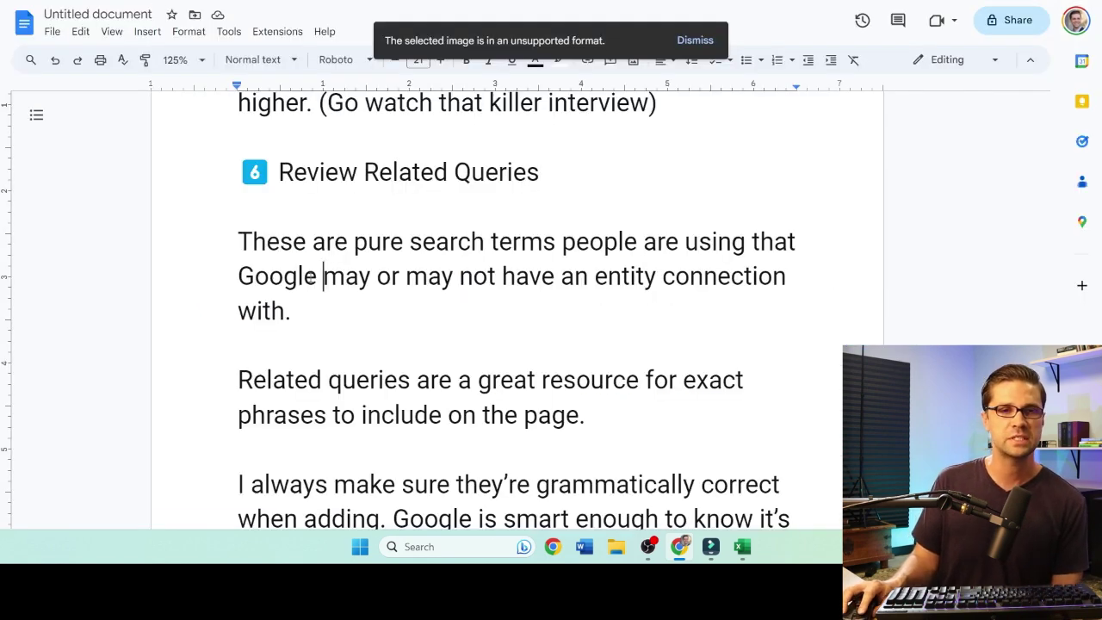
left_click_drag(251, 242, 632, 238)
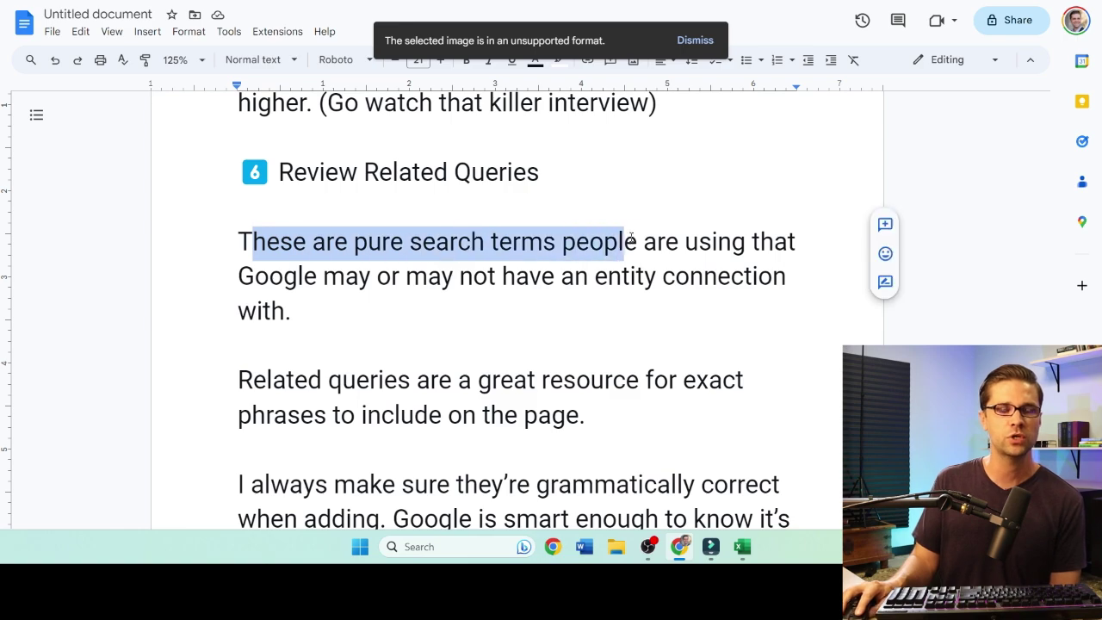
left_click(684, 242)
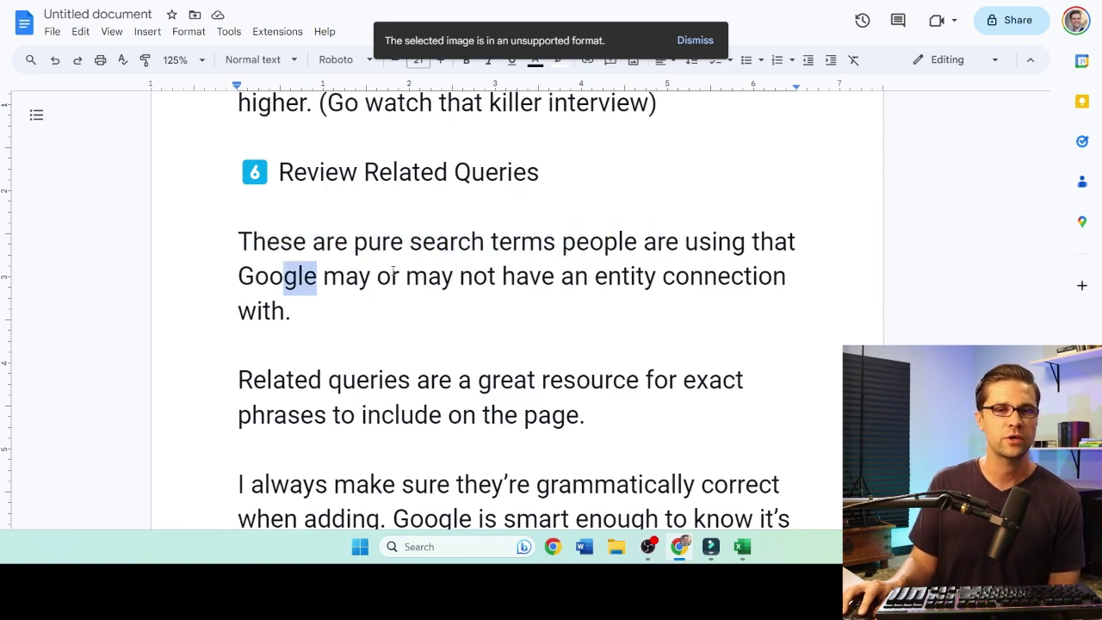
left_click_drag(393, 270, 448, 277)
left_click(464, 293)
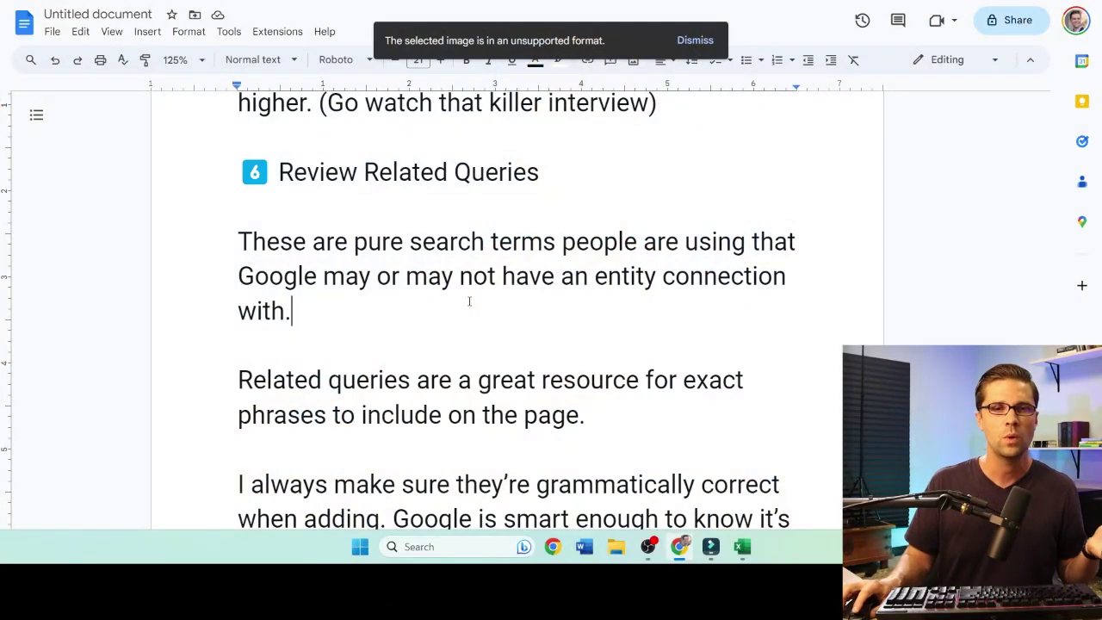
left_click_drag(370, 252, 626, 243)
left_click(625, 242)
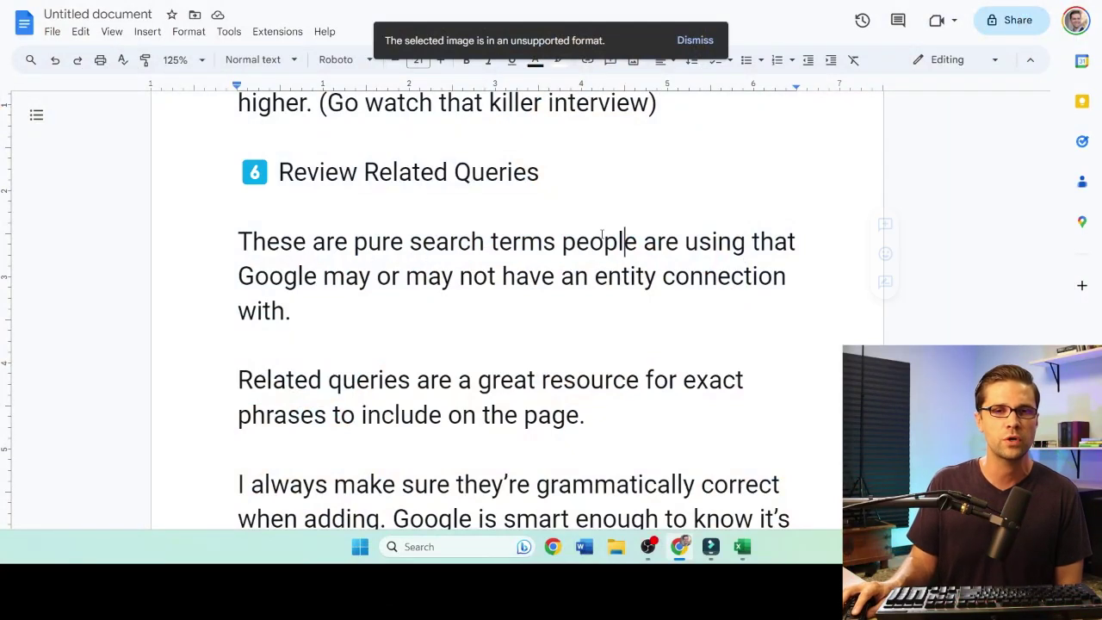
left_click_drag(291, 312, 310, 312)
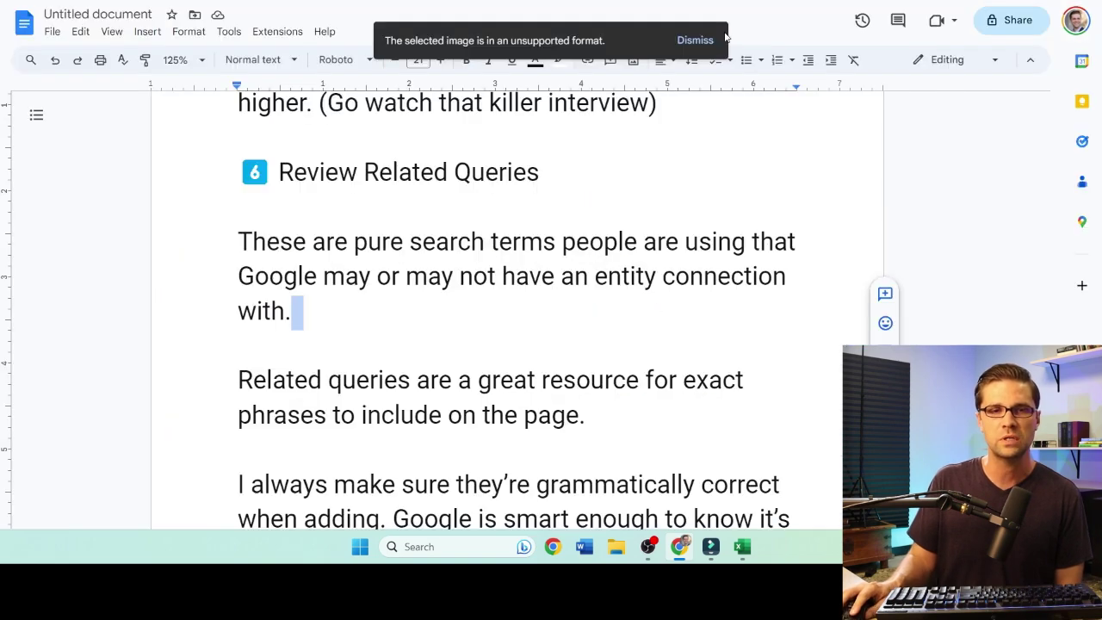
- Read the advice on using related queries as exact phrases and keeping them grammatically correct, highlighting the key sentences
scroll(288, 218, "down", 2)
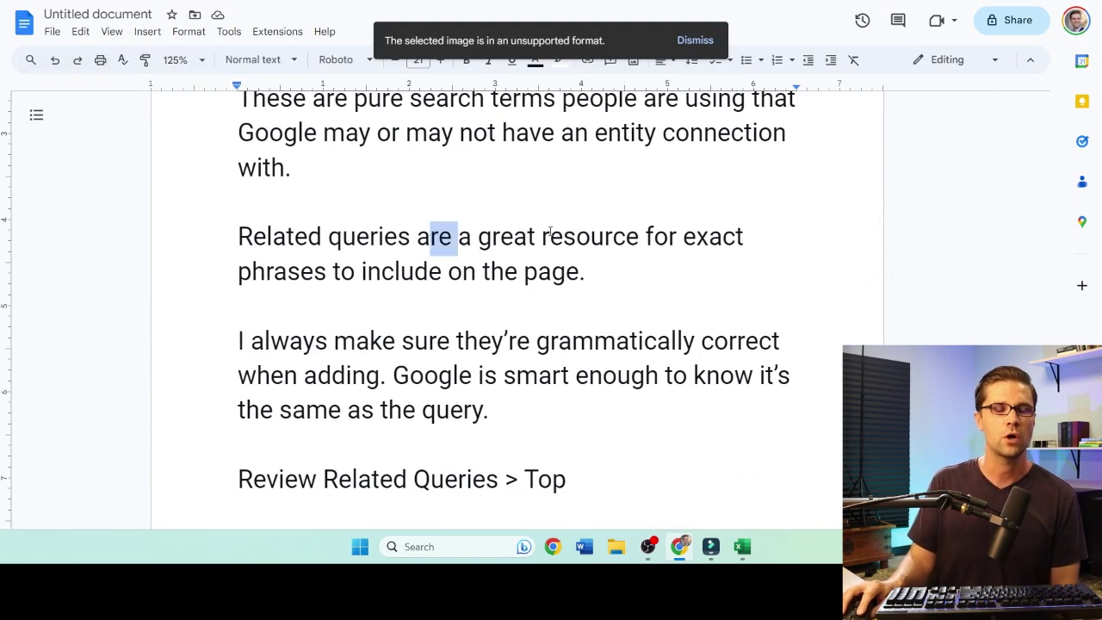
left_click_drag(549, 231, 676, 236)
left_click(684, 236)
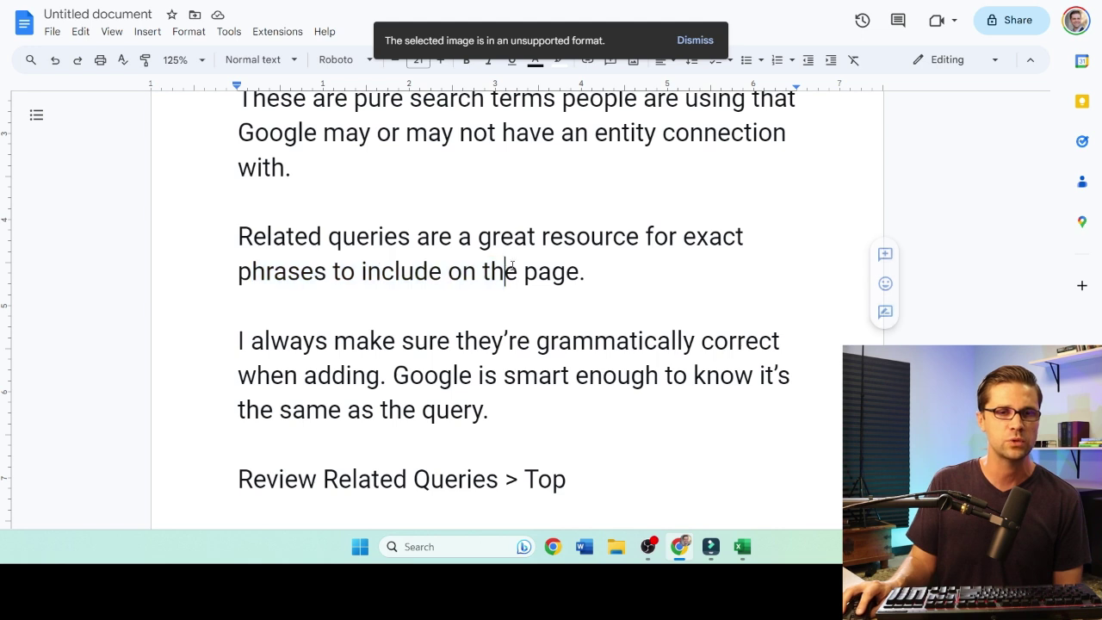
left_click(586, 271)
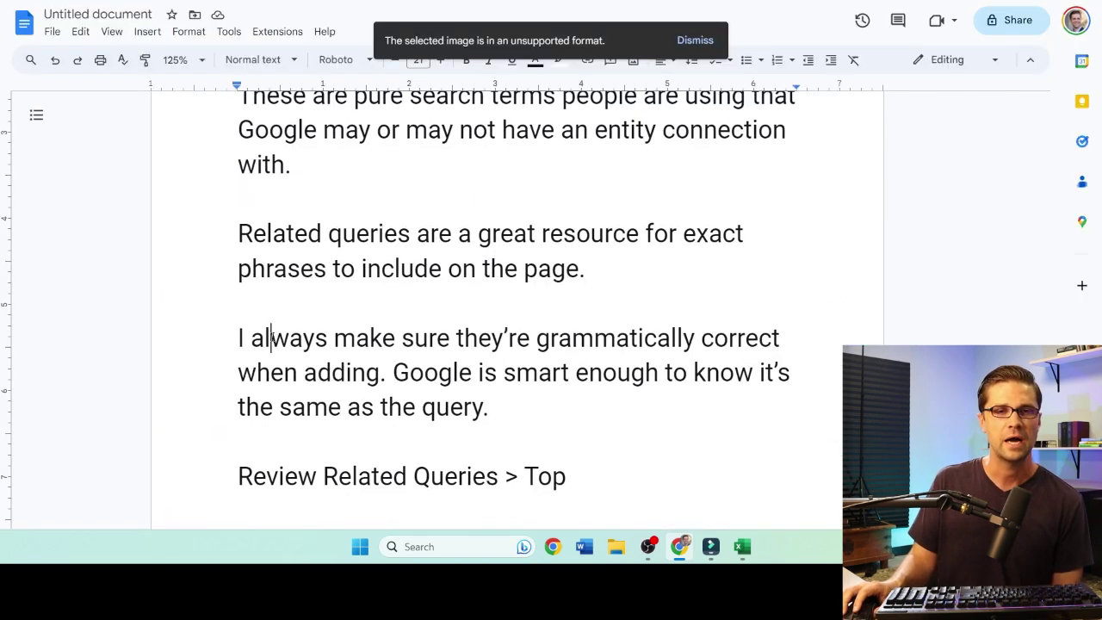
scroll(271, 341, "down", 1)
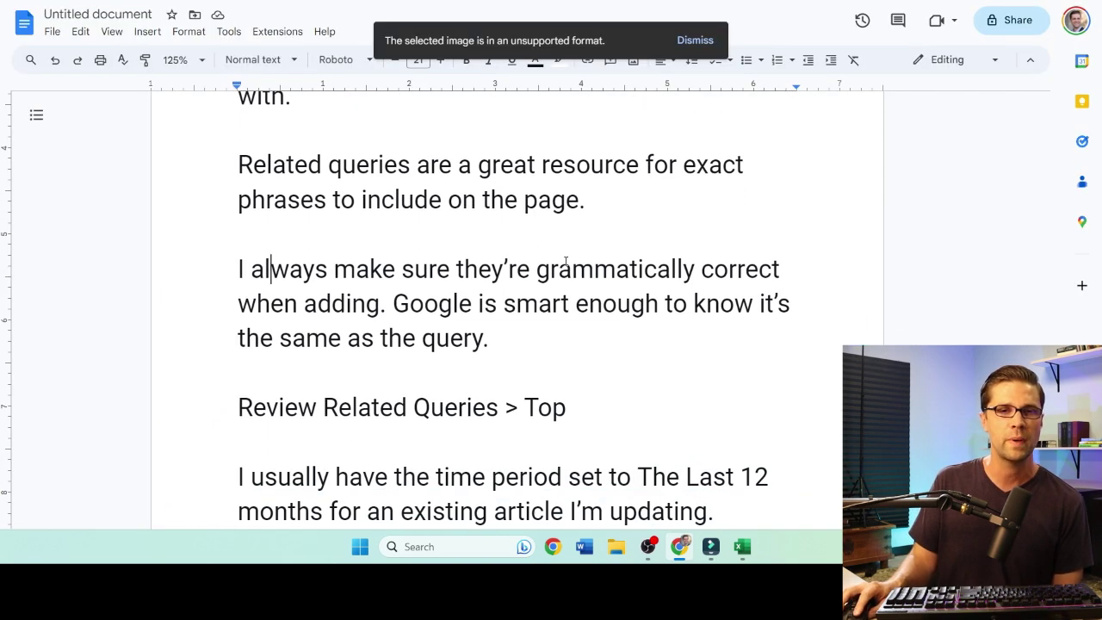
left_click_drag(392, 304, 733, 303)
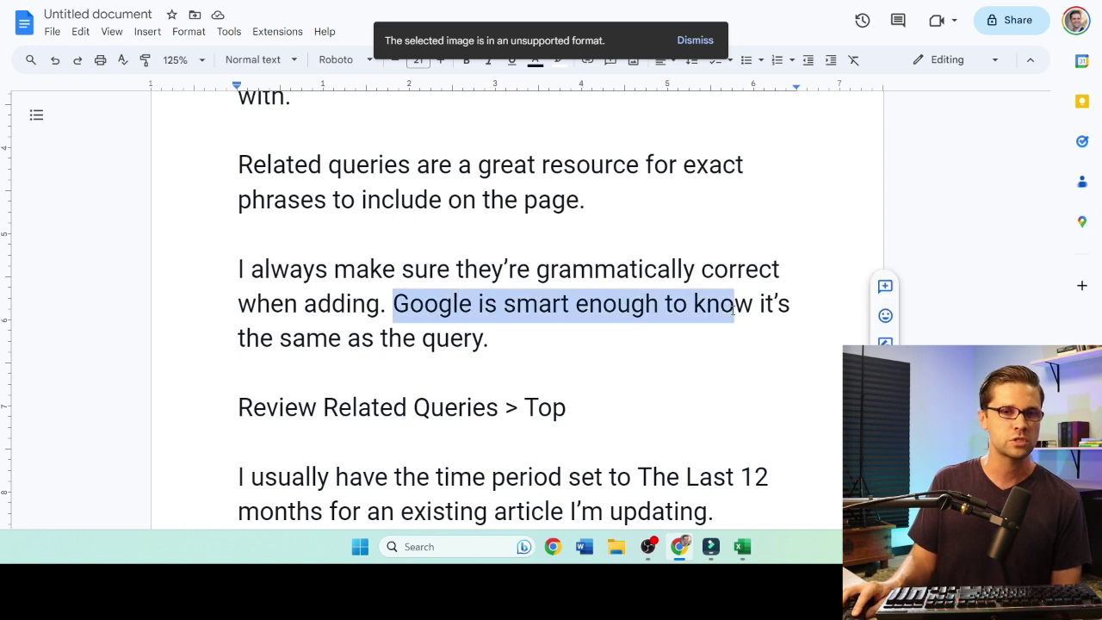
left_click(733, 303)
scroll(529, 327, "down", 1)
scroll(472, 256, "down", 1)
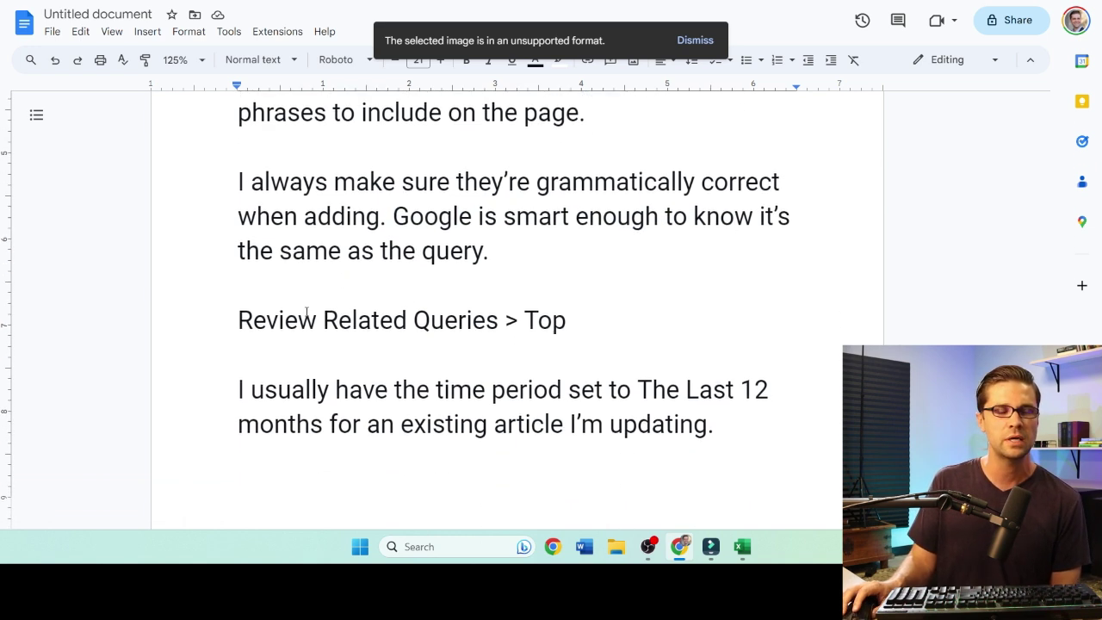
- Highlight the heading "Review Related Queries > Top" and read the time period advice for existing articles
left_click_drag(253, 263, 431, 263)
left_click(445, 264)
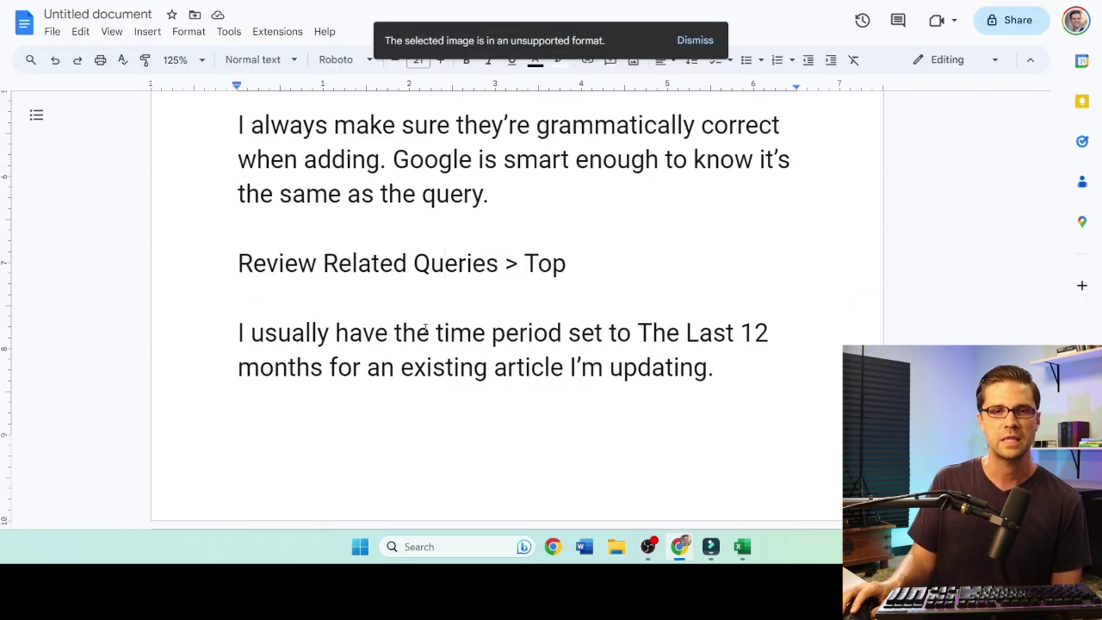
scroll(452, 286, "down", 2)
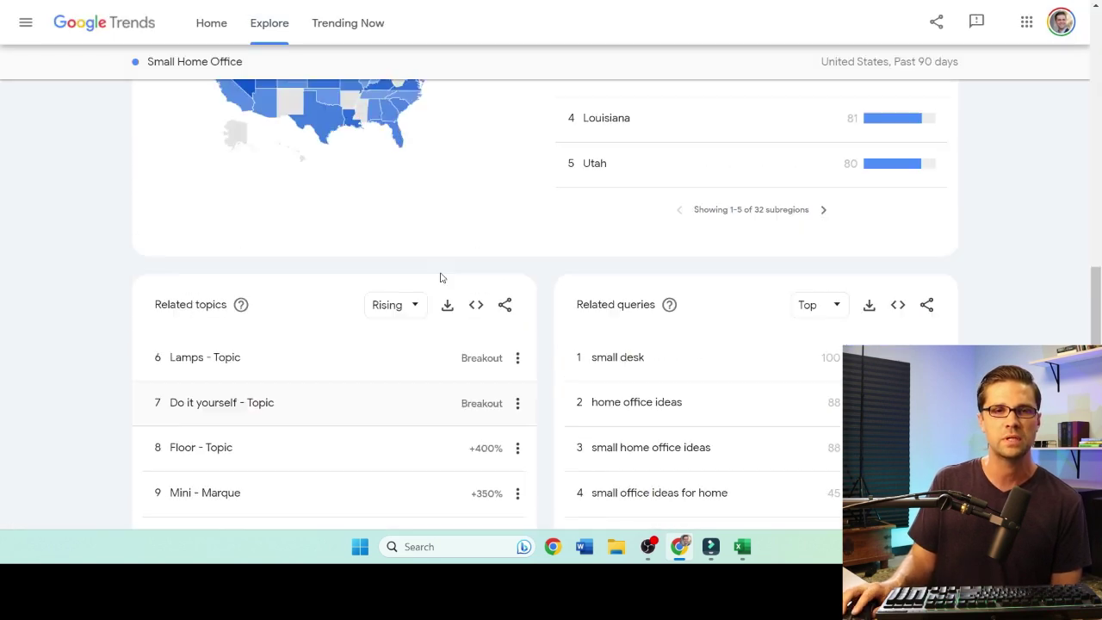
- Switch to Google Trends, set the Small Home Office time range to Past 12 months and view its related queries
scroll(437, 276, "up", 10)
left_click(342, 186)
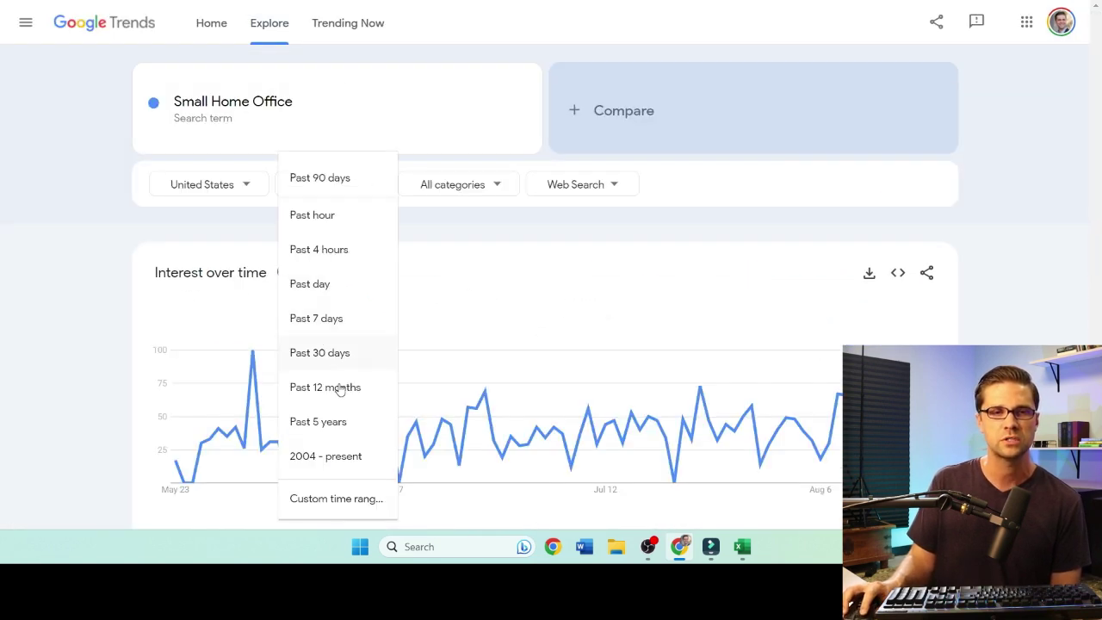
left_click(338, 387)
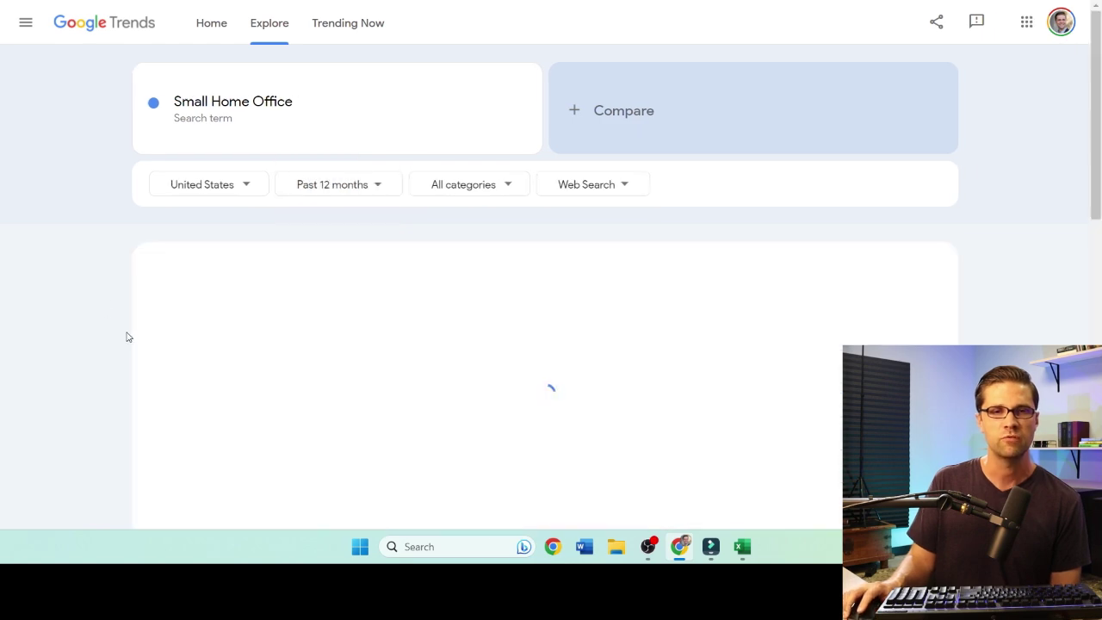
scroll(96, 314, "down", 9)
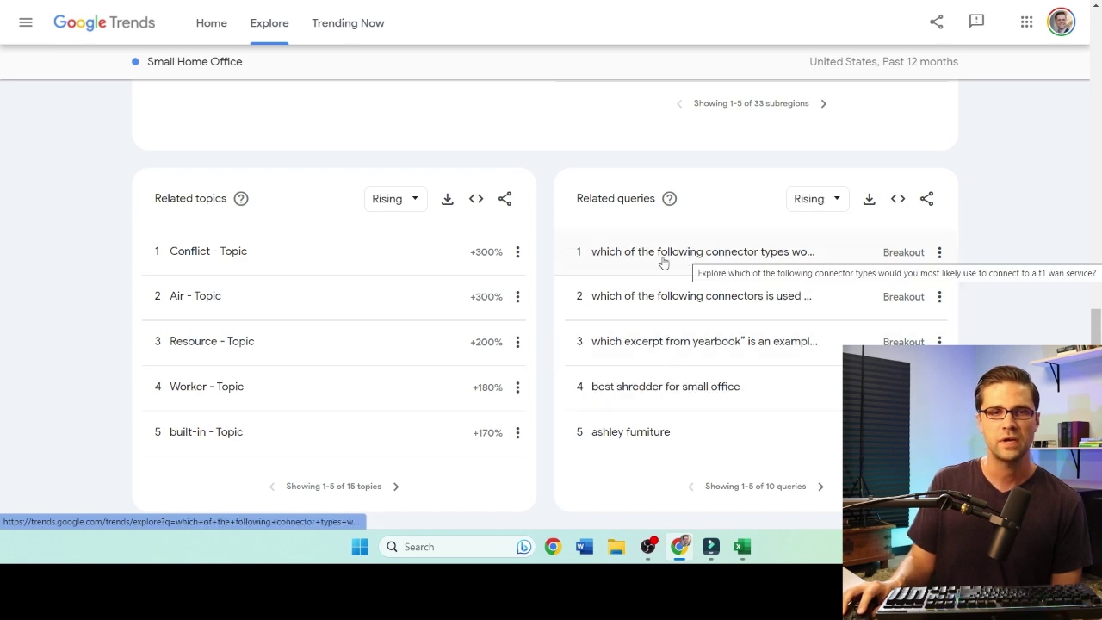
scroll(663, 262, "up", 10)
scroll(672, 362, "down", 10)
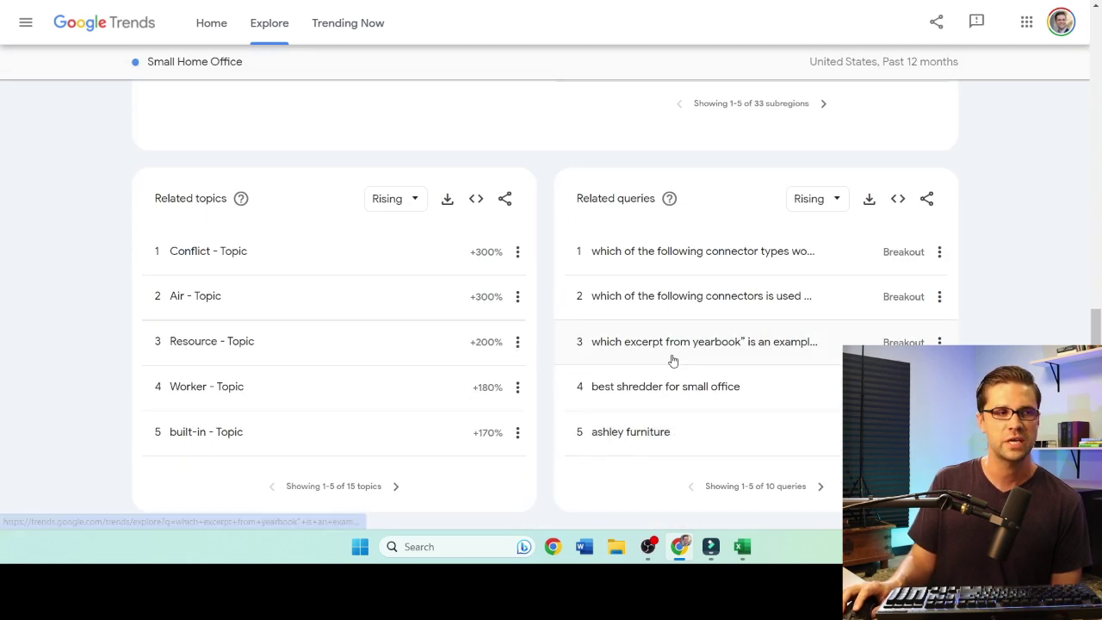
- Return to the Google Docs notes and read the advice on the time period for new articles
key("ctrl+Tab")
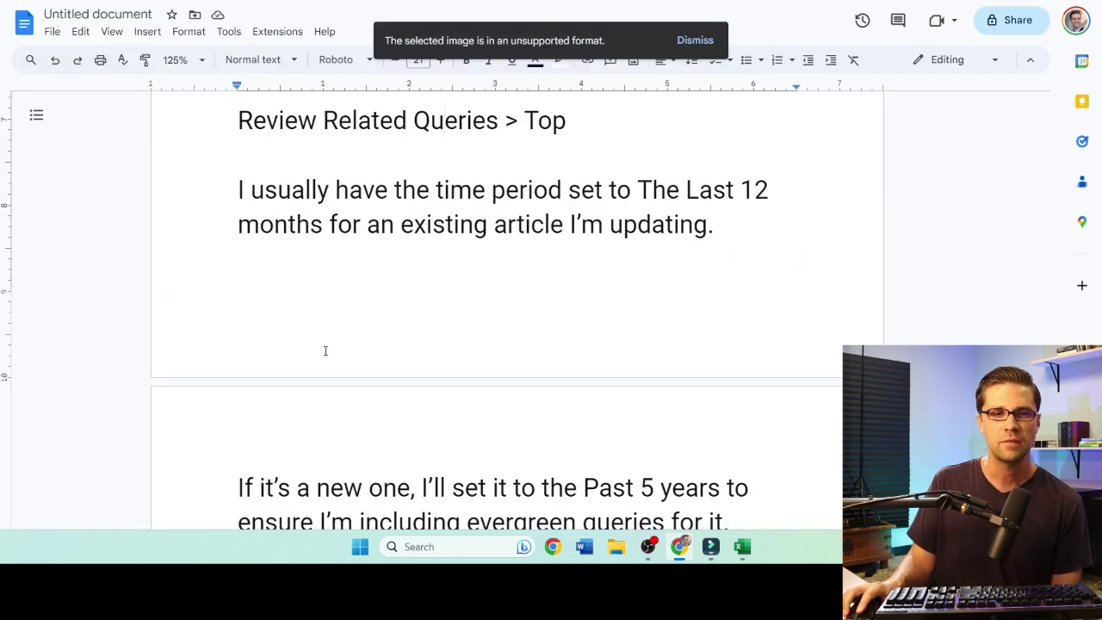
scroll(325, 350, "down", 3)
scroll(325, 350, "up", 3)
scroll(326, 347, "down", 2)
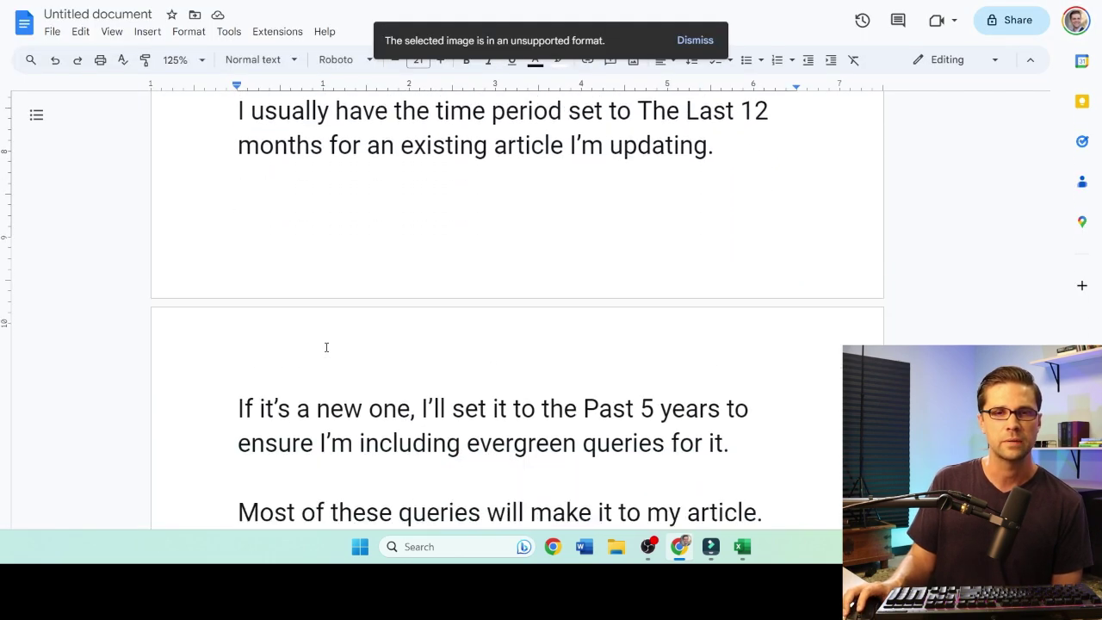
scroll(326, 347, "down", 1)
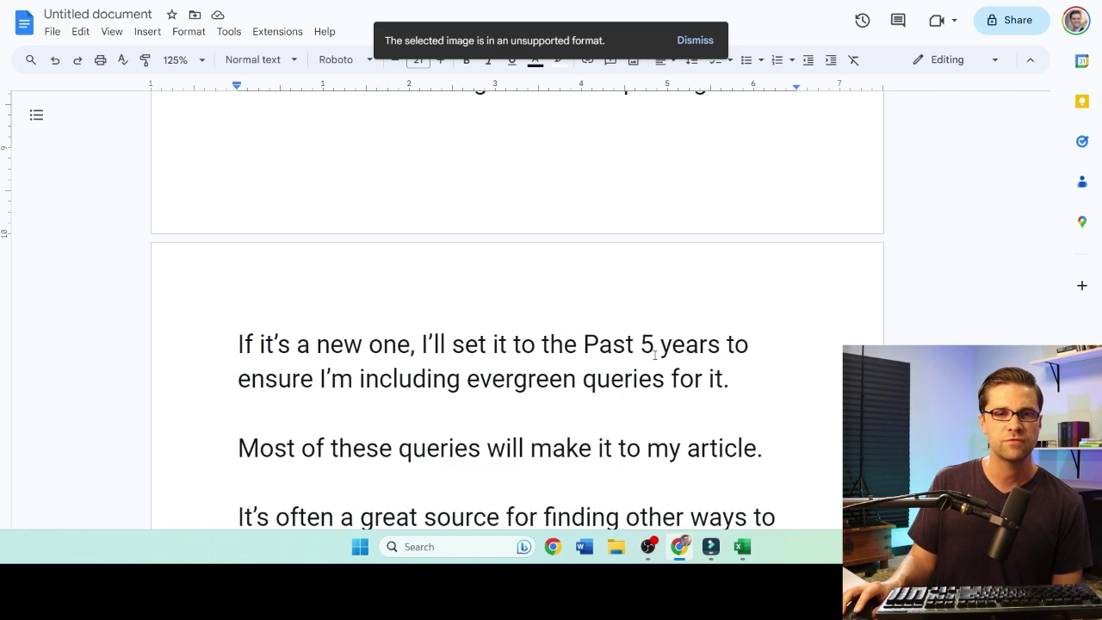
scroll(357, 371, "down", 3)
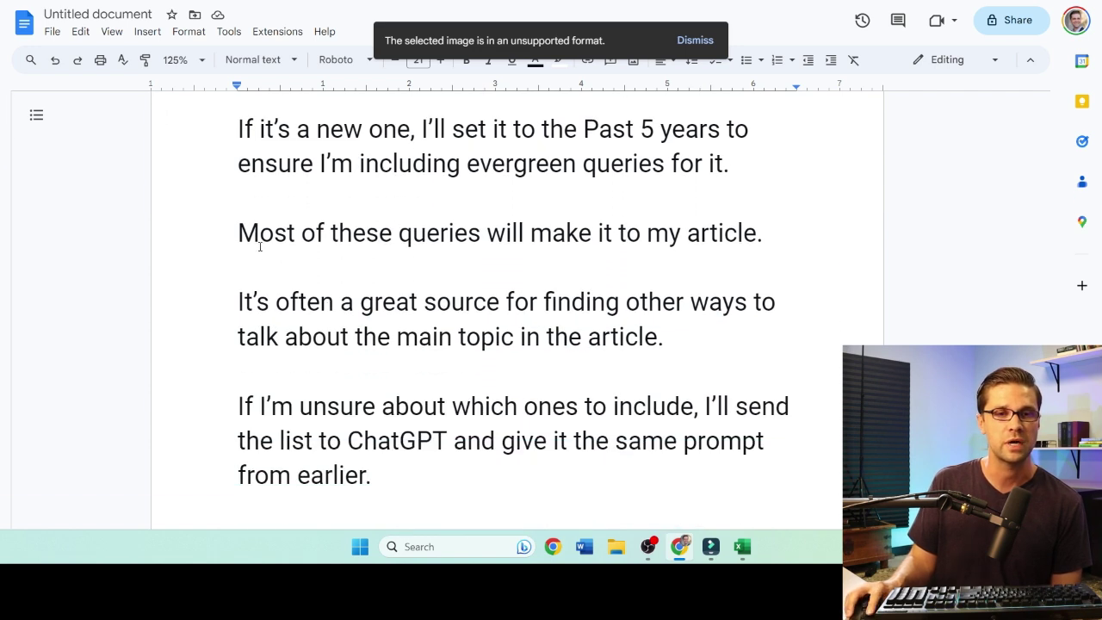
- Highlight the notes on including most queries in the article and using them to find other ways to discuss the main topic
left_click_drag(239, 234, 712, 249)
left_click(642, 239)
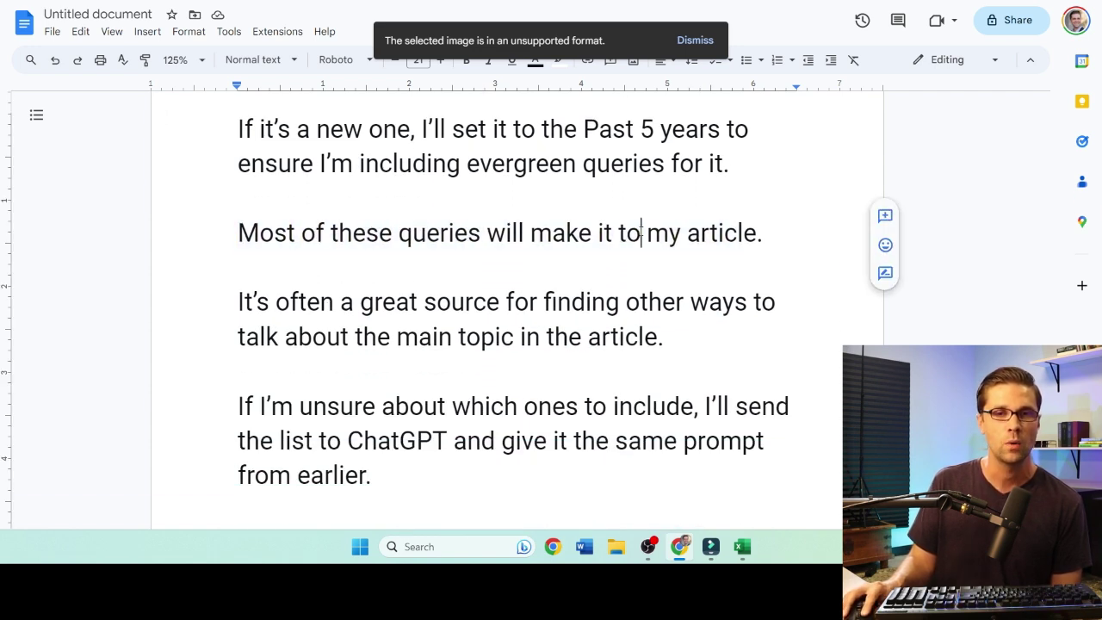
left_click_drag(504, 234, 681, 236)
left_click(681, 234)
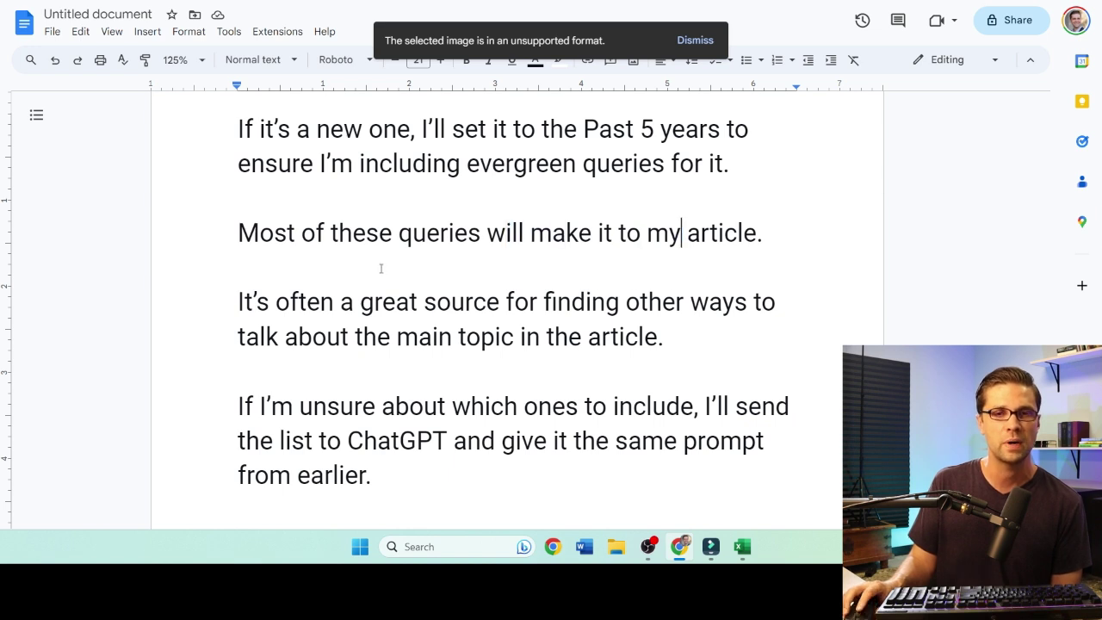
scroll(240, 227, "down", 1)
left_click_drag(239, 226, 678, 231)
left_click(677, 231)
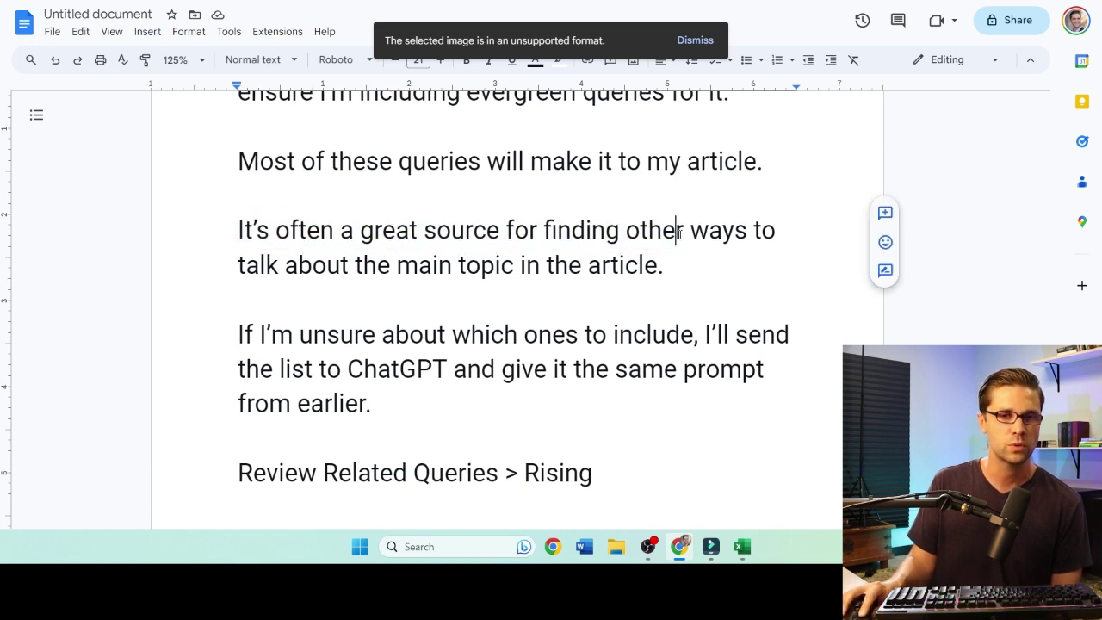
- Highlight the note on sending the query list to ChatGPT with the earlier prompt when unsure which ones to include
left_click(451, 266)
scroll(277, 215, "down", 2)
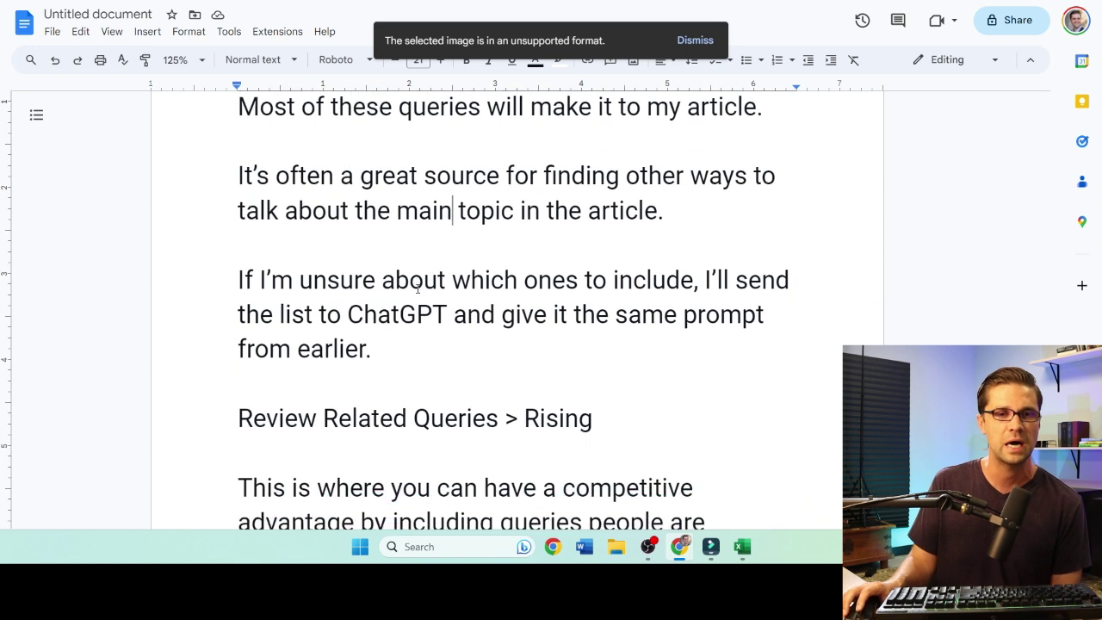
left_click_drag(239, 191, 579, 191)
left_click(579, 191)
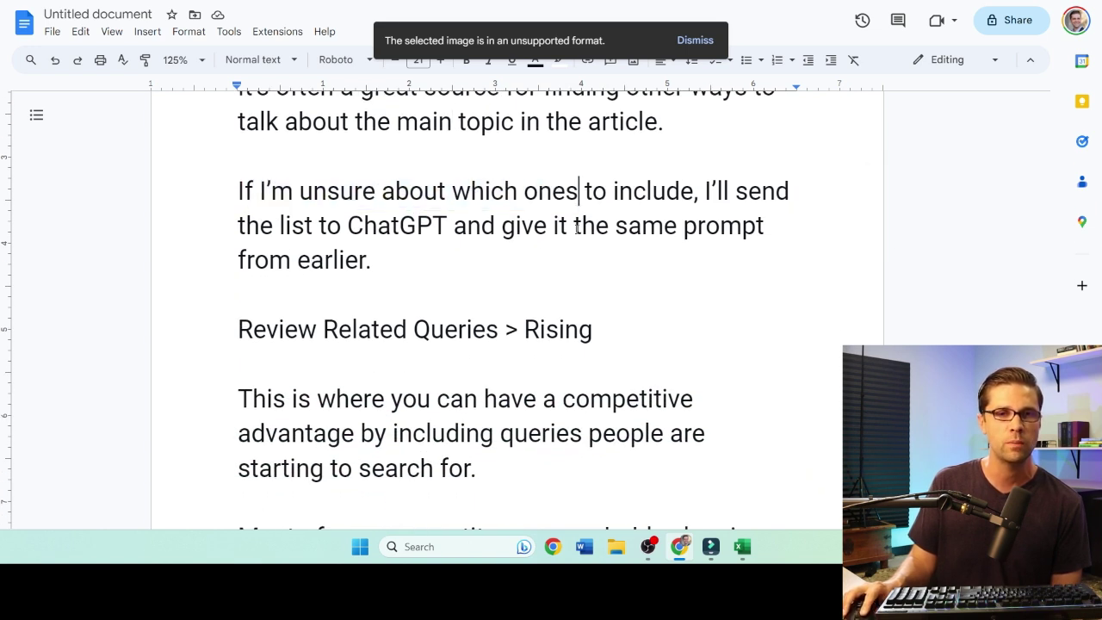
left_click(423, 251)
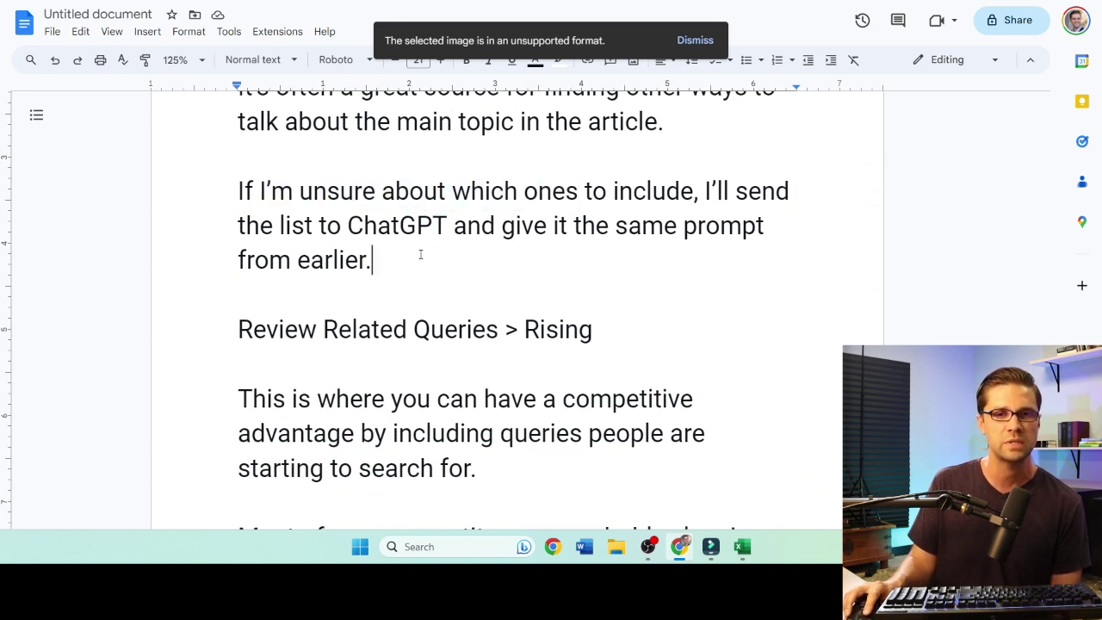
scroll(423, 251, "down", 2)
scroll(389, 215, "up", 2)
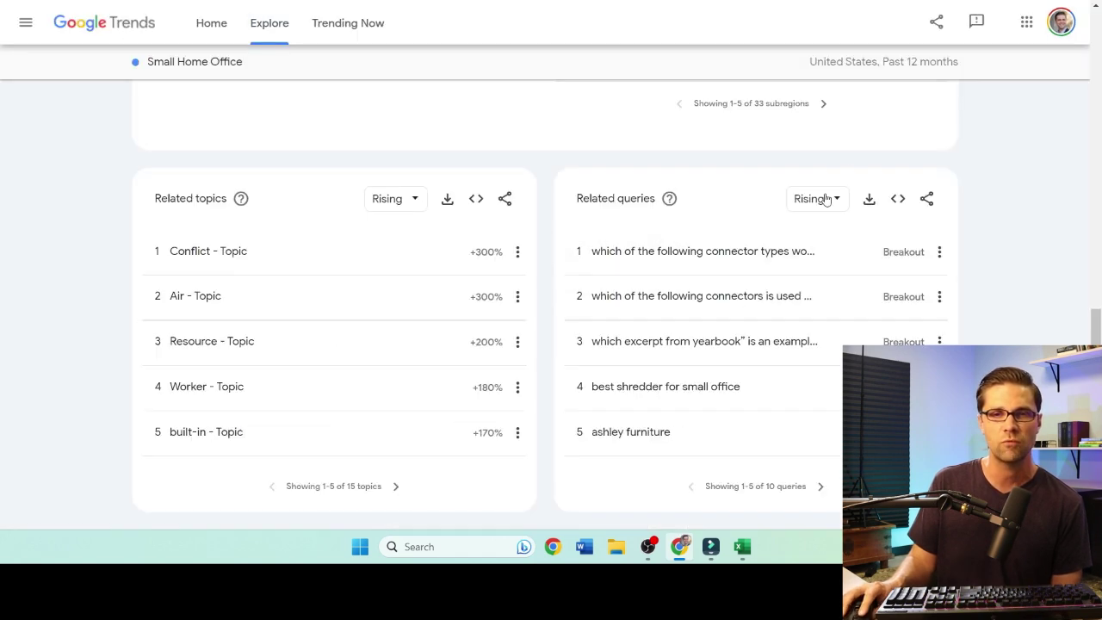
- Switch to Google Trends and show the related queries by Top, then set the list back to Rising
left_click(818, 199)
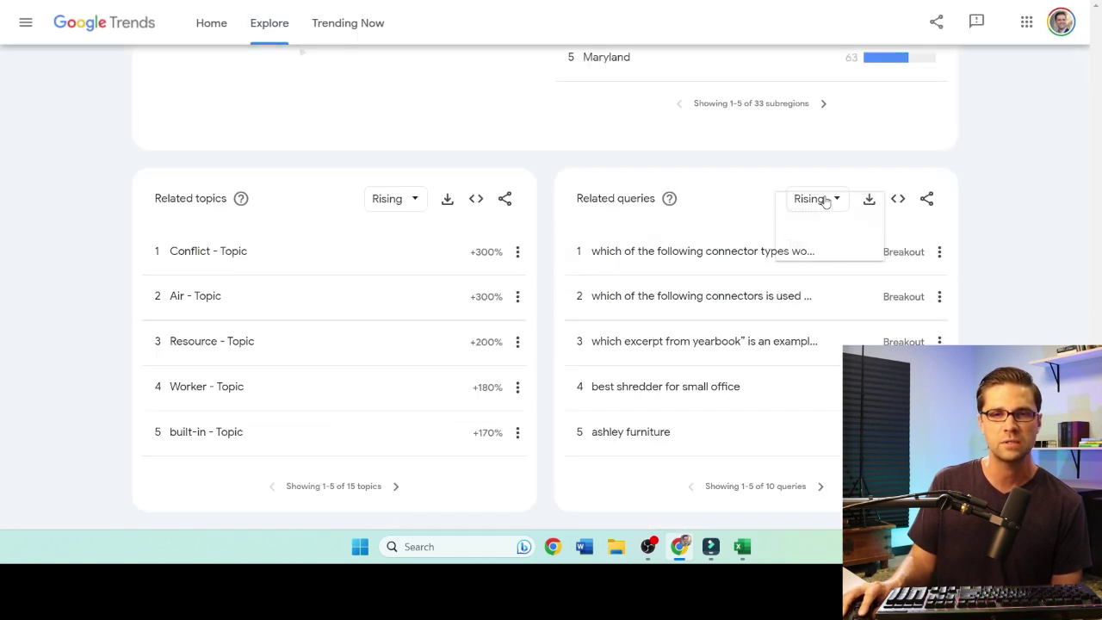
left_click(818, 244)
left_click(820, 200)
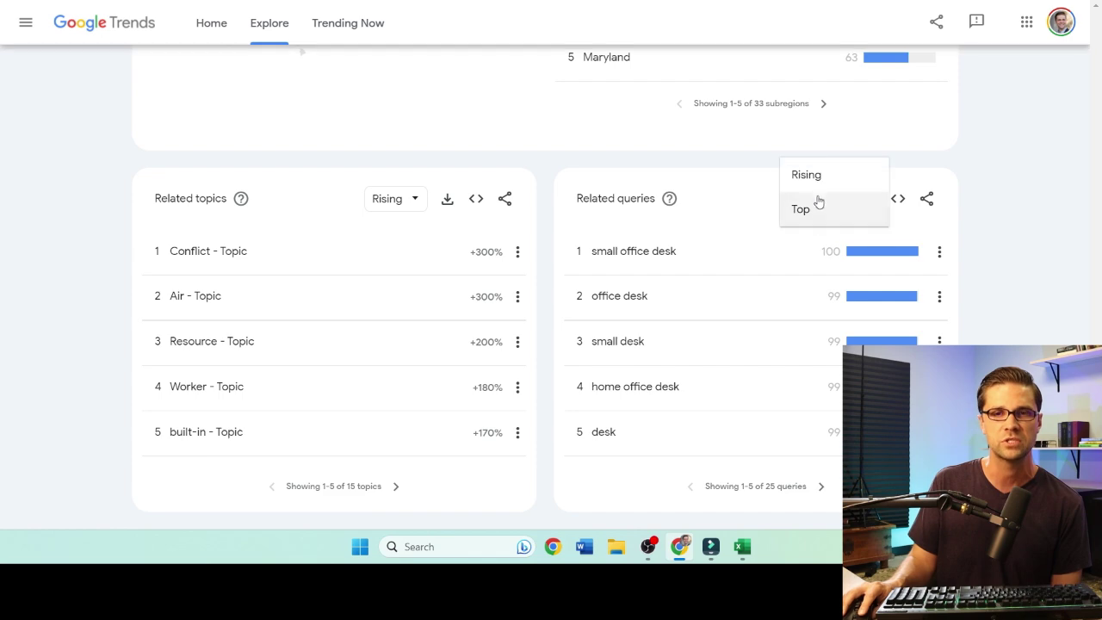
left_click(817, 179)
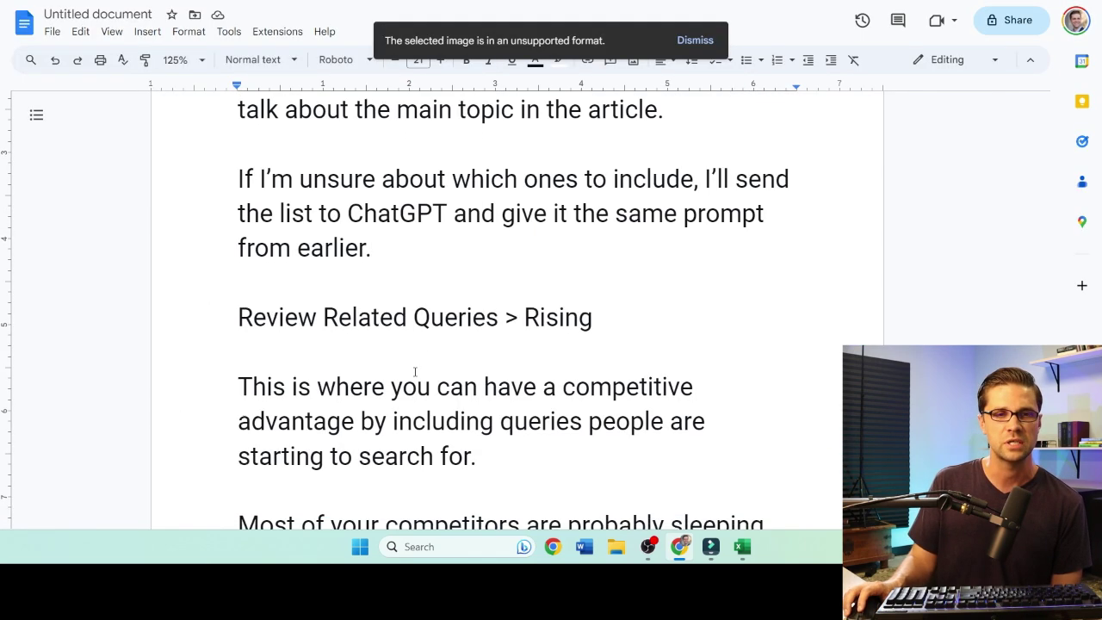
- Return to the Google Docs notes and highlight the competitive advantage advice under "Review Related Queries > Rising"
scroll(415, 372, "down", 2)
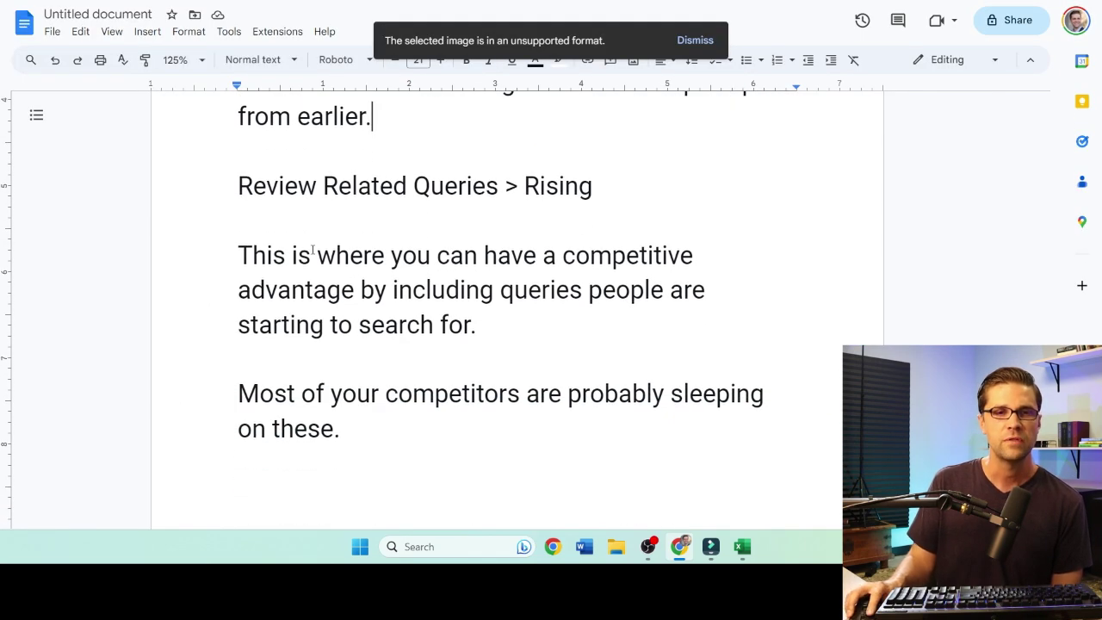
left_click_drag(273, 256, 577, 255)
left_click(575, 256)
left_click_drag(393, 290, 542, 290)
left_click(542, 290)
scroll(438, 265, "down", 1)
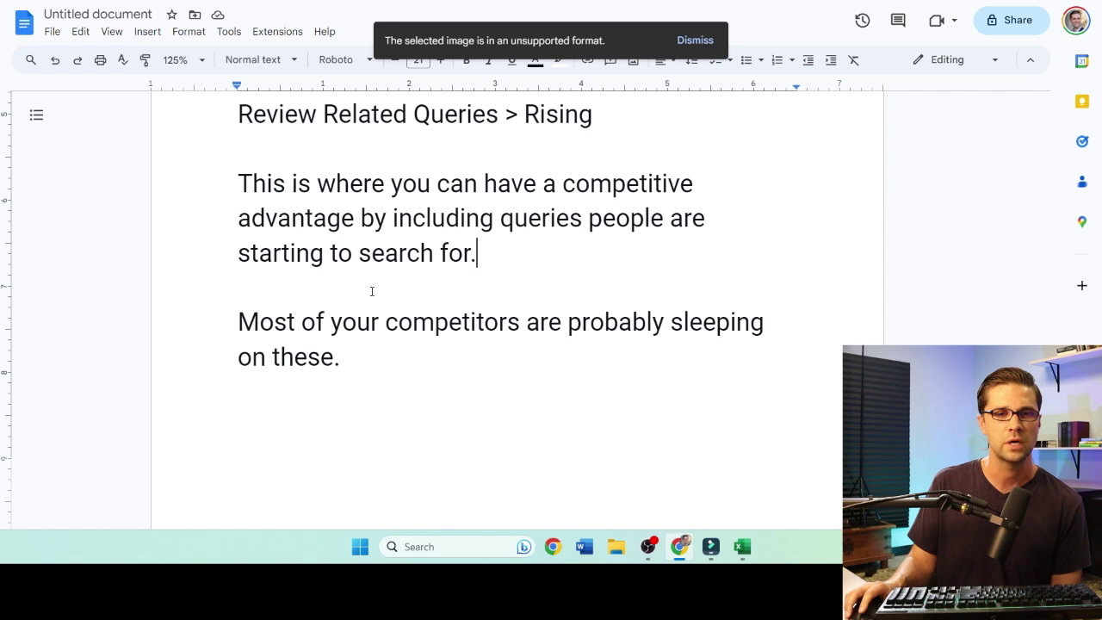
scroll(372, 291, "down", 1)
left_click(607, 251)
- Highlight the advice on exporting each list by time period, then view the next page of rising related queries in Google Trends
scroll(367, 298, "down", 5)
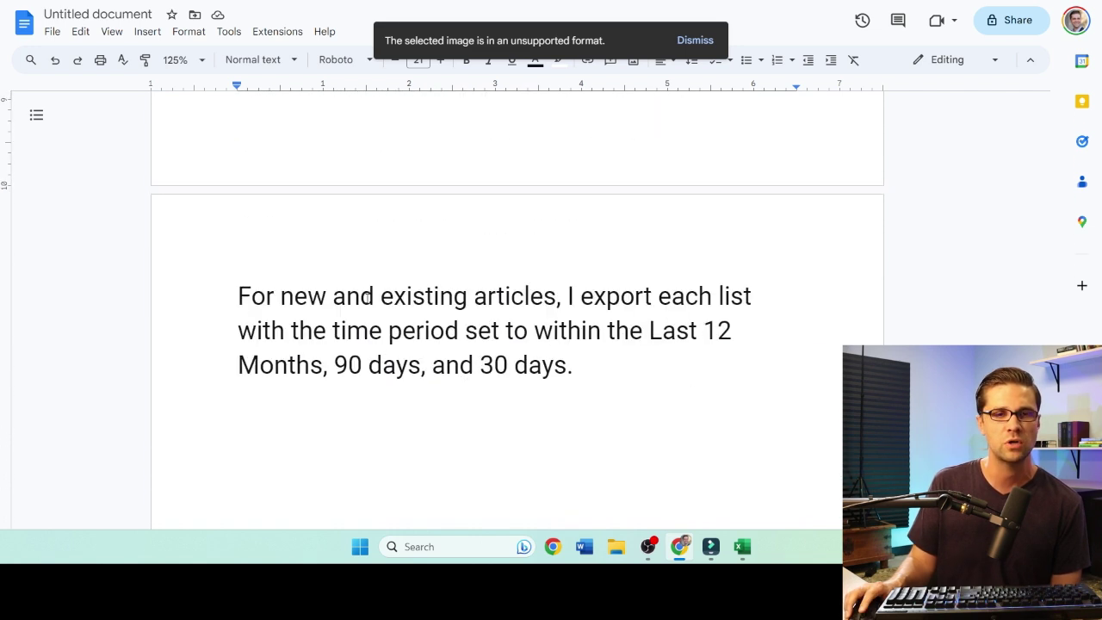
left_click_drag(252, 222, 568, 223)
left_click(568, 223)
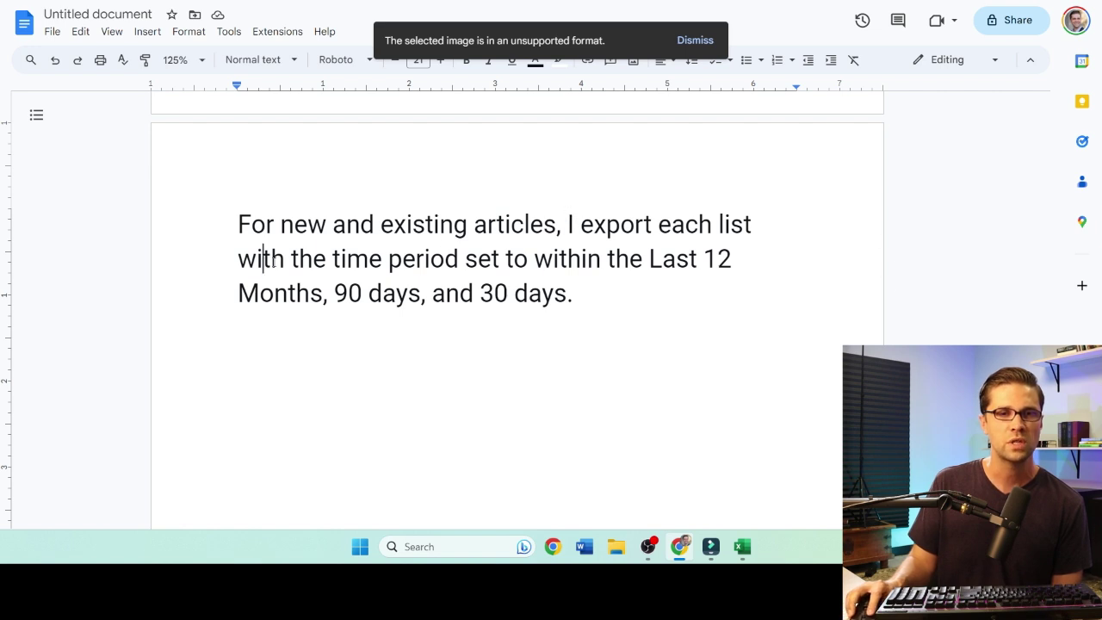
left_click_drag(263, 258, 588, 259)
left_click(588, 258)
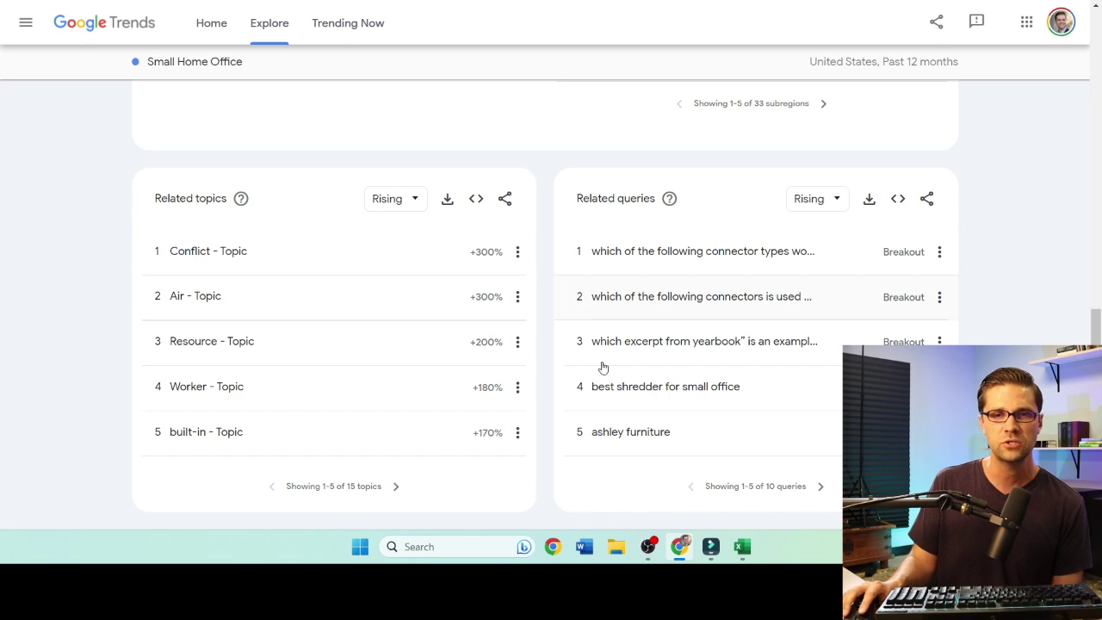
left_click(820, 486)
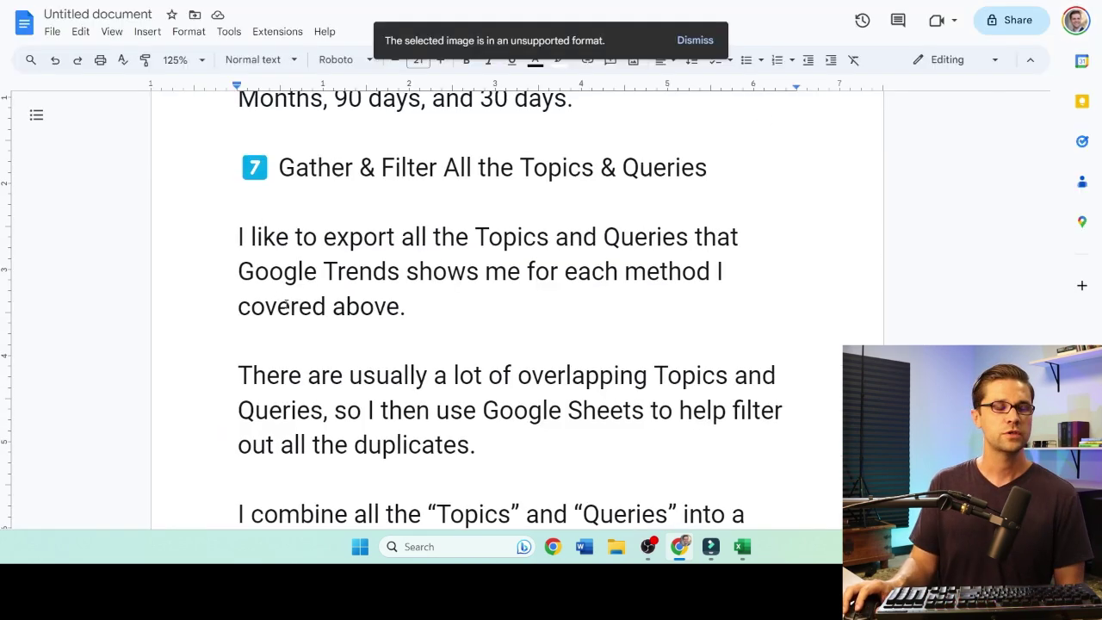
- Return to the Google Docs notes, highlight the step 7 heading "Gather & Filter All the Topics & Queries" and read its export advice
scroll(280, 224, "up", 1)
left_click_drag(281, 224, 667, 241)
left_click(667, 241)
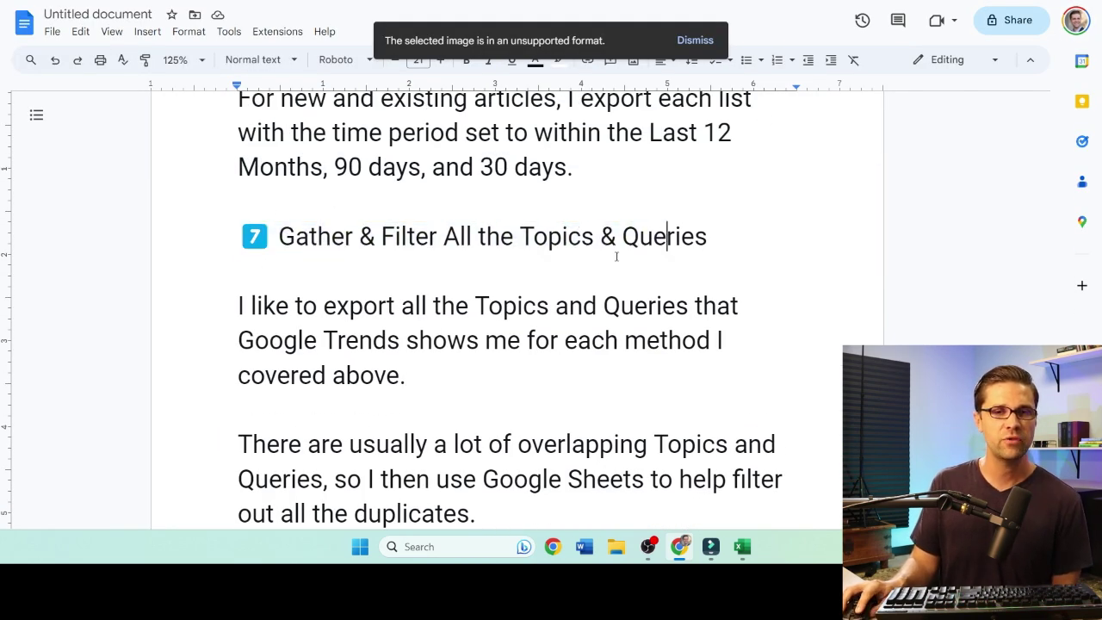
scroll(412, 319, "up", 2)
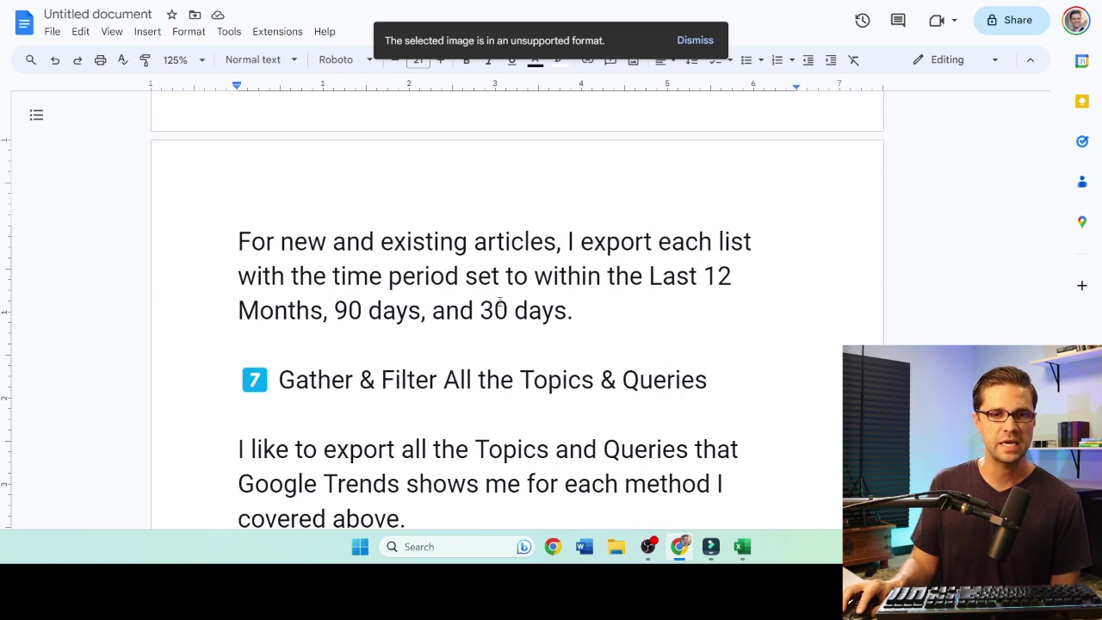
scroll(500, 302, "down", 2)
scroll(374, 348, "down", 1)
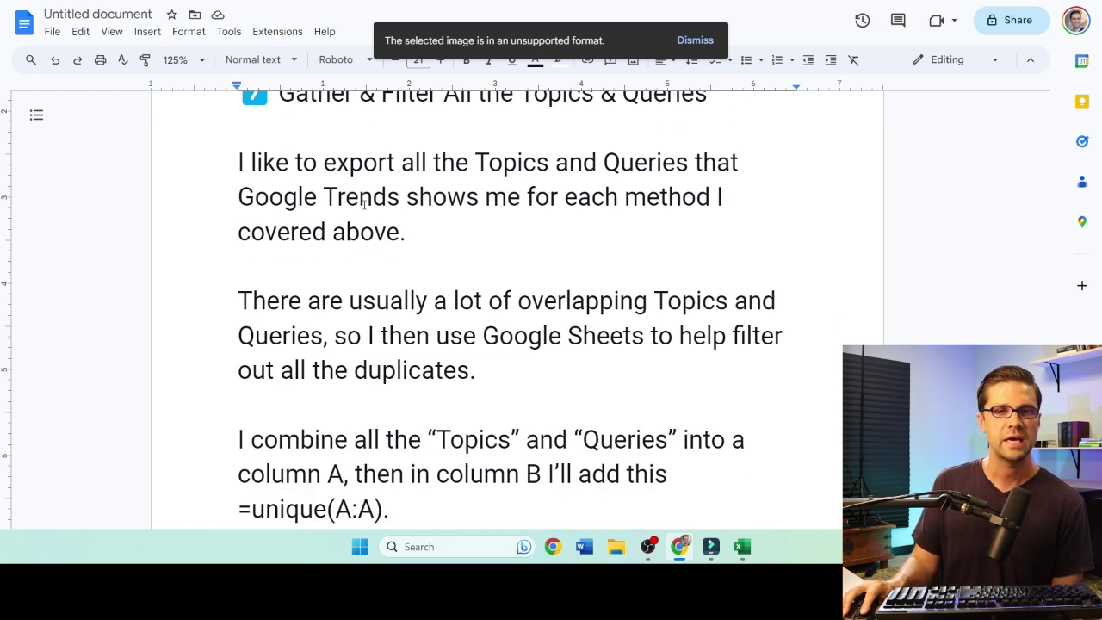
- Highlight the note on filtering duplicates with Google Sheets and read the instructions for combining lists in column A with =unique(A:A) in column B
scroll(403, 246, "down", 1)
scroll(406, 246, "up", 1)
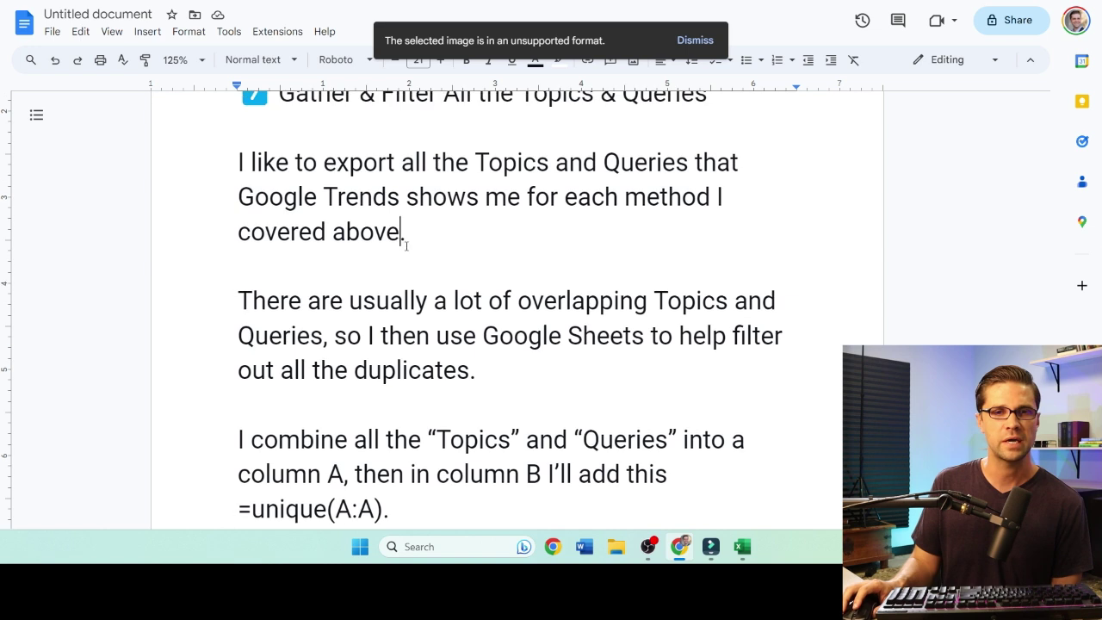
left_click_drag(479, 336, 713, 335)
left_click(714, 336)
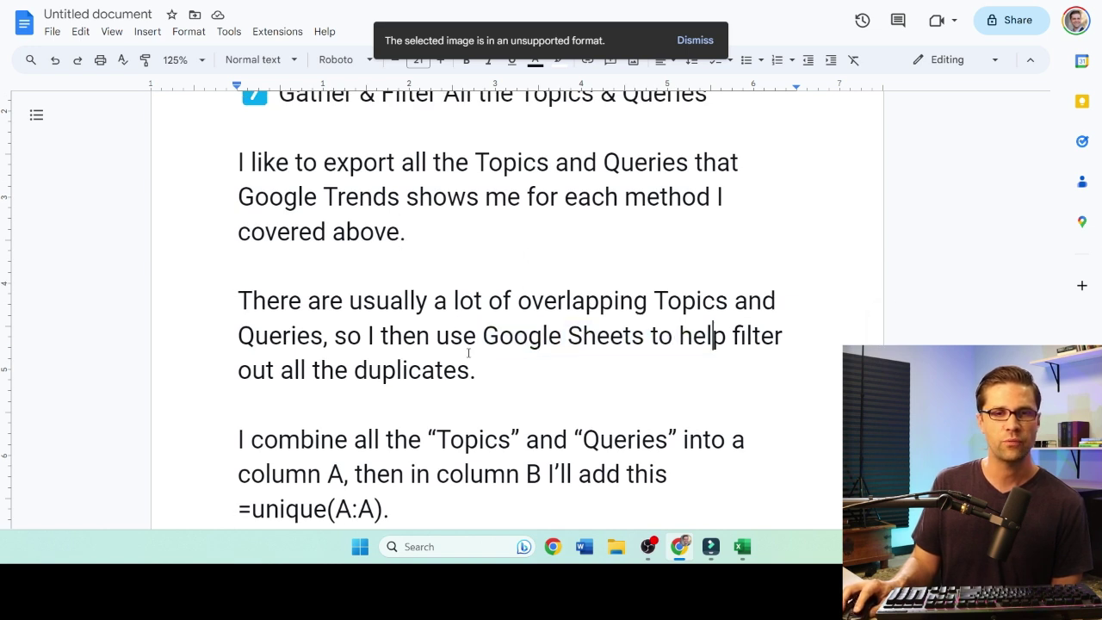
scroll(367, 424, "down", 1)
left_click(245, 369)
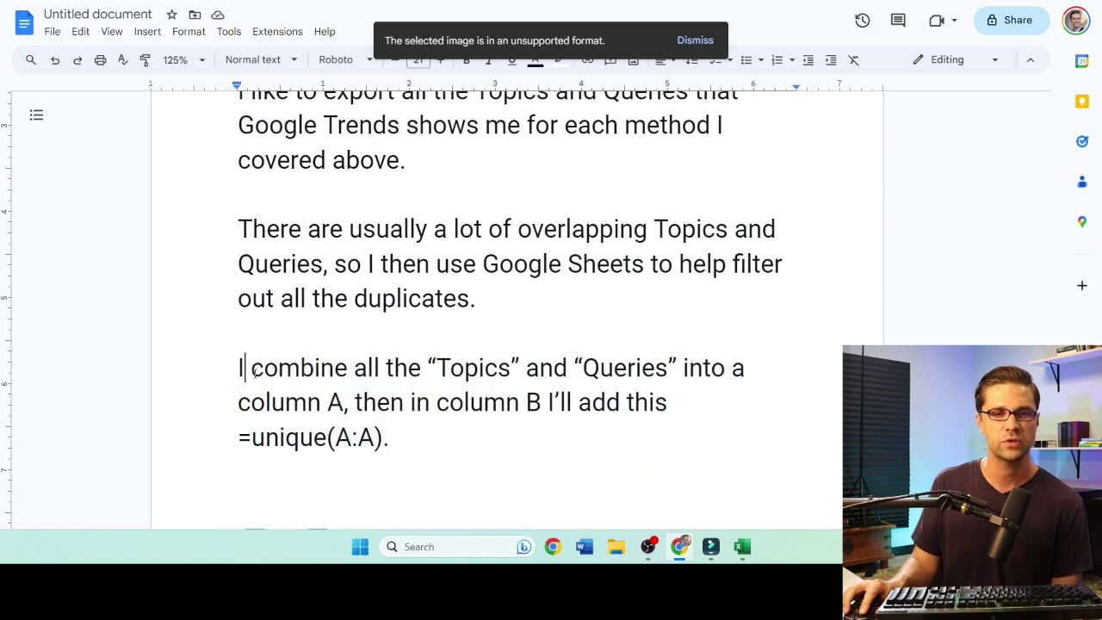
scroll(318, 349, "down", 2)
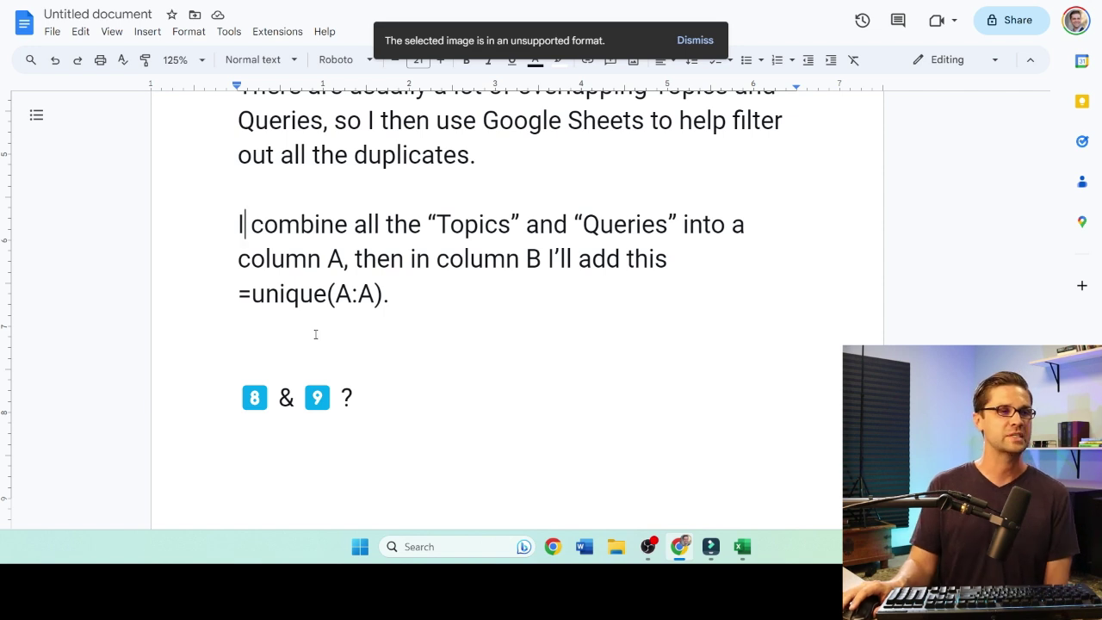
scroll(315, 334, "down", 1)
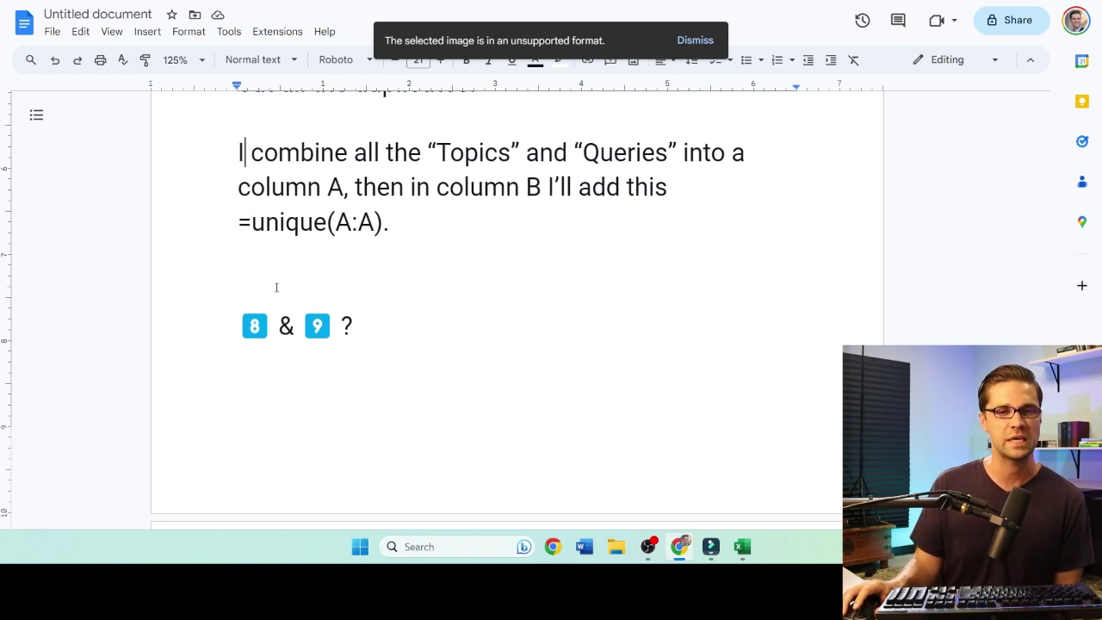
- Highlight the "8 & 9 ?" line and the newsletter subscription line that offers those steps
scroll(267, 274, "down", 2)
scroll(243, 241, "up", 1)
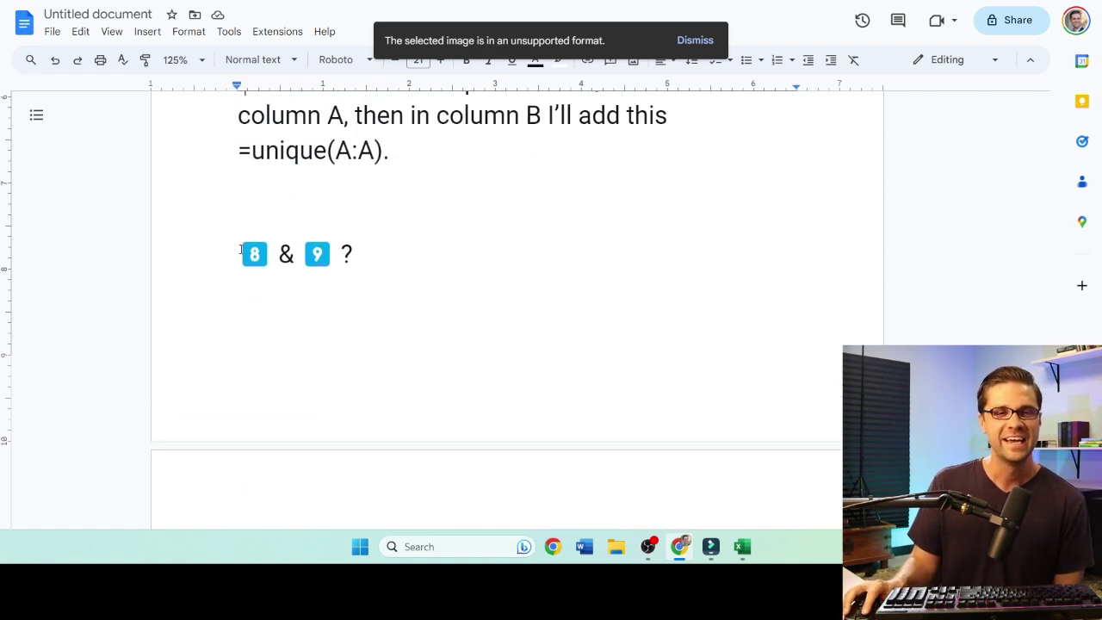
left_click_drag(241, 249, 361, 258)
left_click(352, 260)
scroll(365, 285, "down", 4)
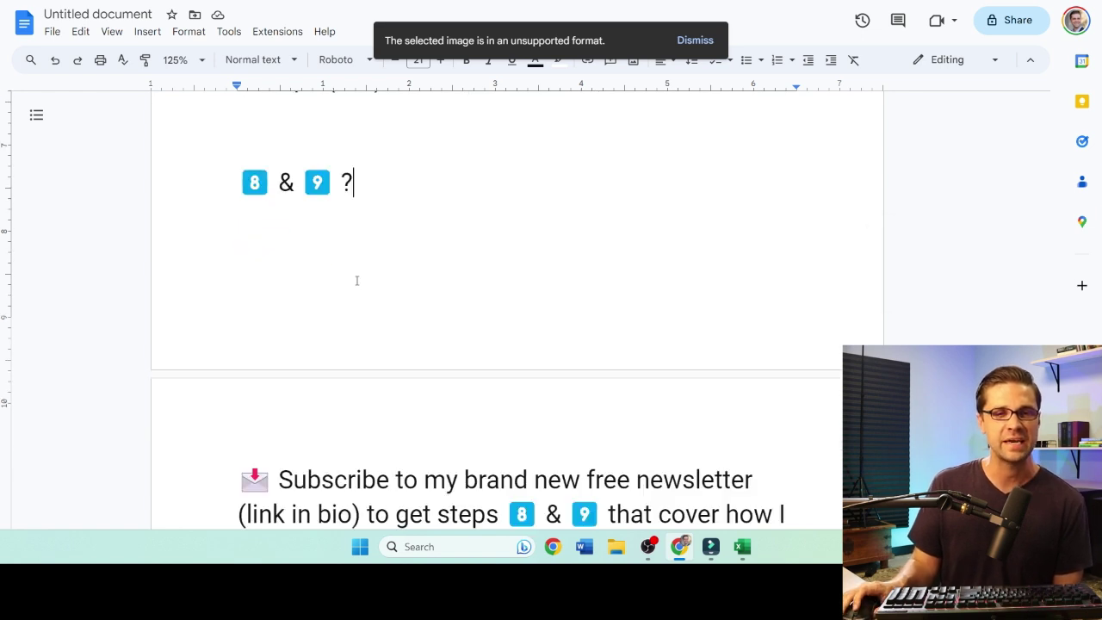
left_click_drag(292, 265, 540, 257)
left_click(547, 259)
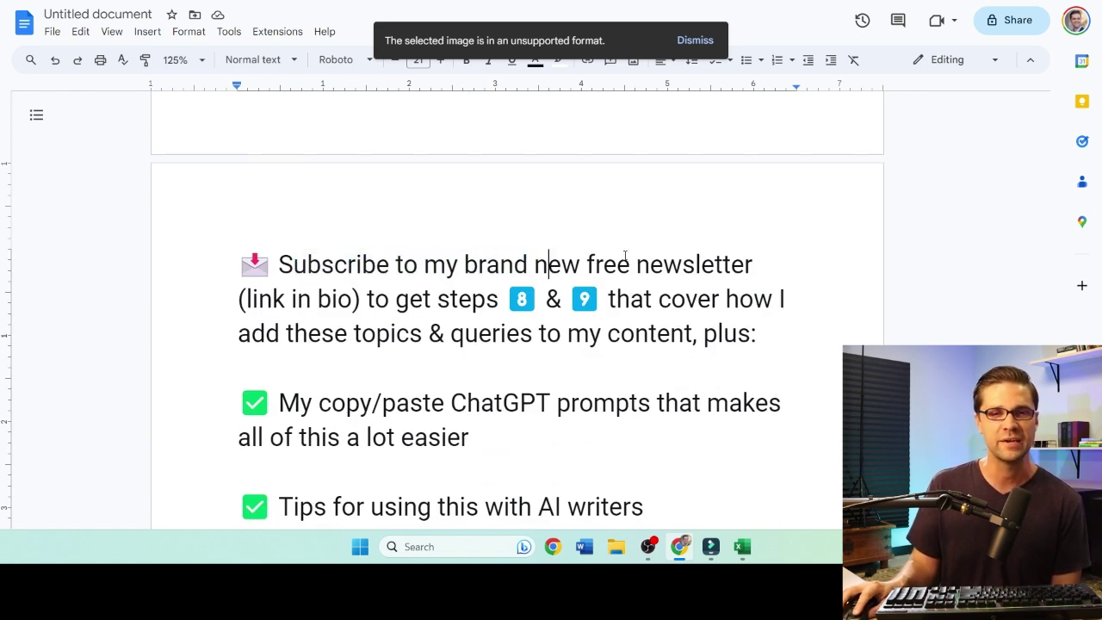